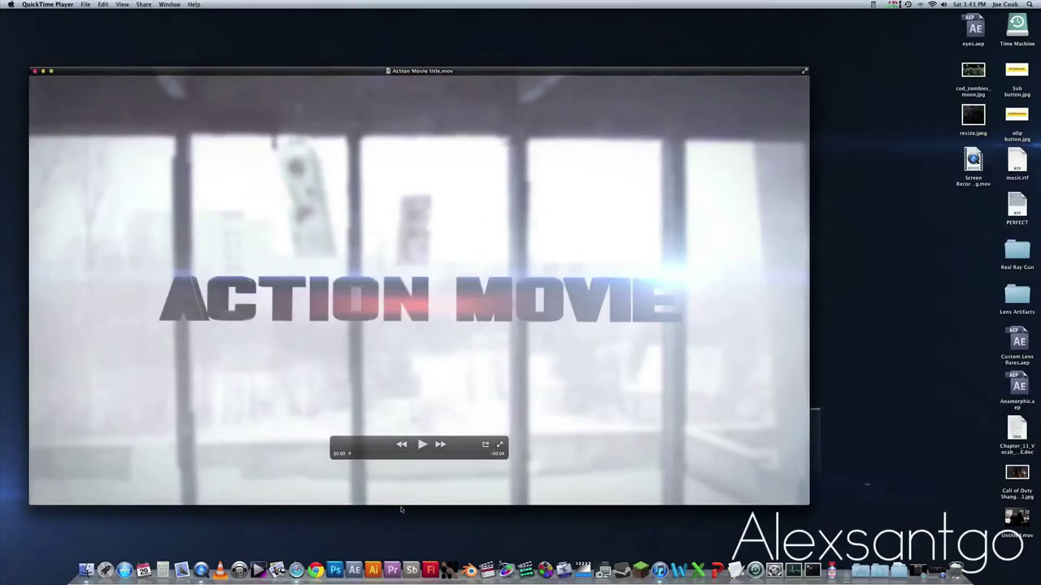
- Play the finished Action Movie title.mov preview and close it
{"action": "left_click", "coordinate": [421, 445]}
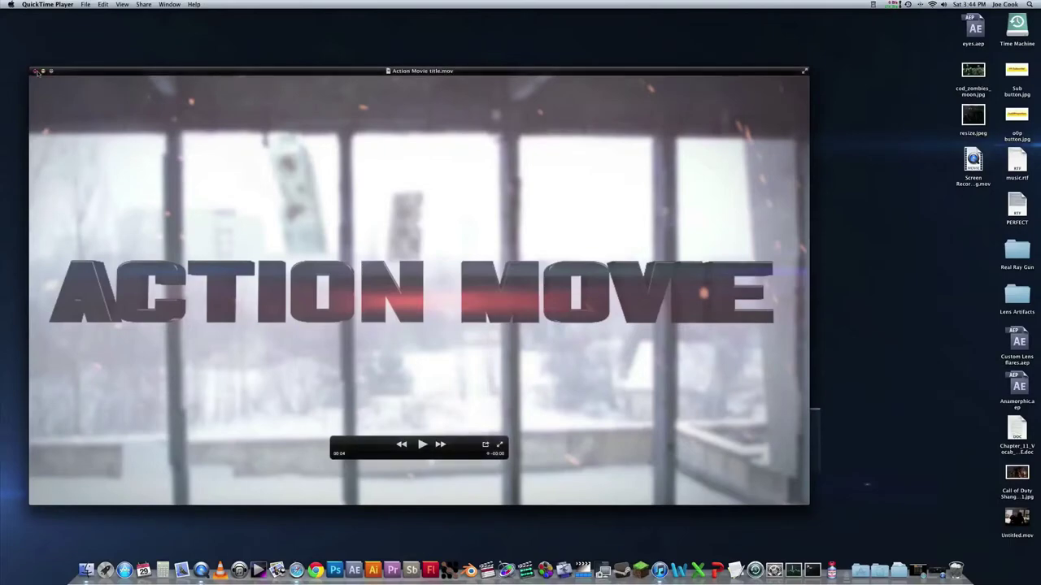
{"action": "key", "text": "super+w"}
- Switch to the browser, examine the Blender 2.60a download page on blender.org, and close the browser window
{"action": "left_click", "coordinate": [937, 569]}
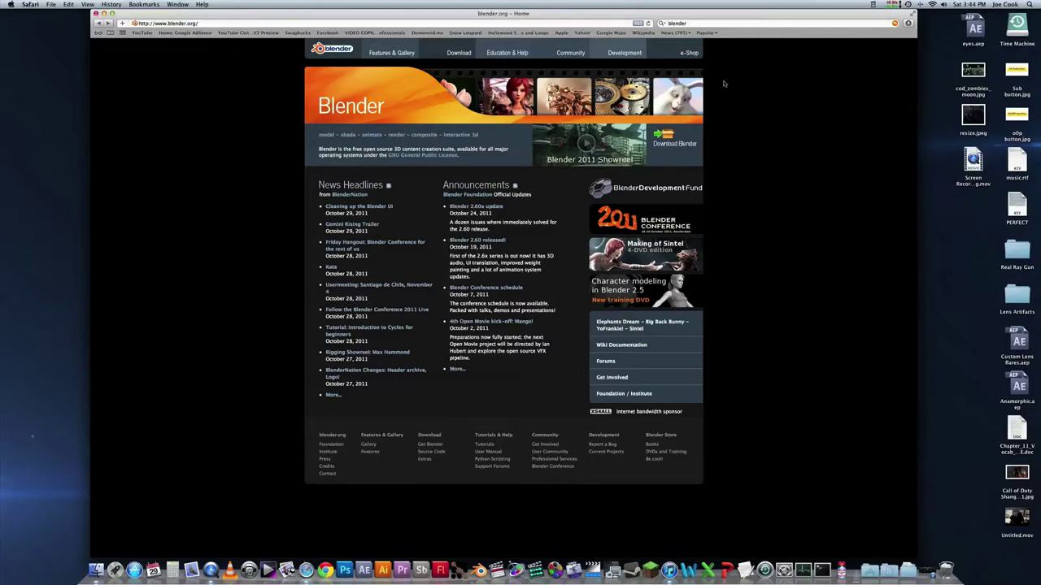
{"action": "left_click", "coordinate": [668, 144]}
{"action": "scroll", "coordinate": [271, 200], "scroll_direction": "down", "scroll_amount": 6}
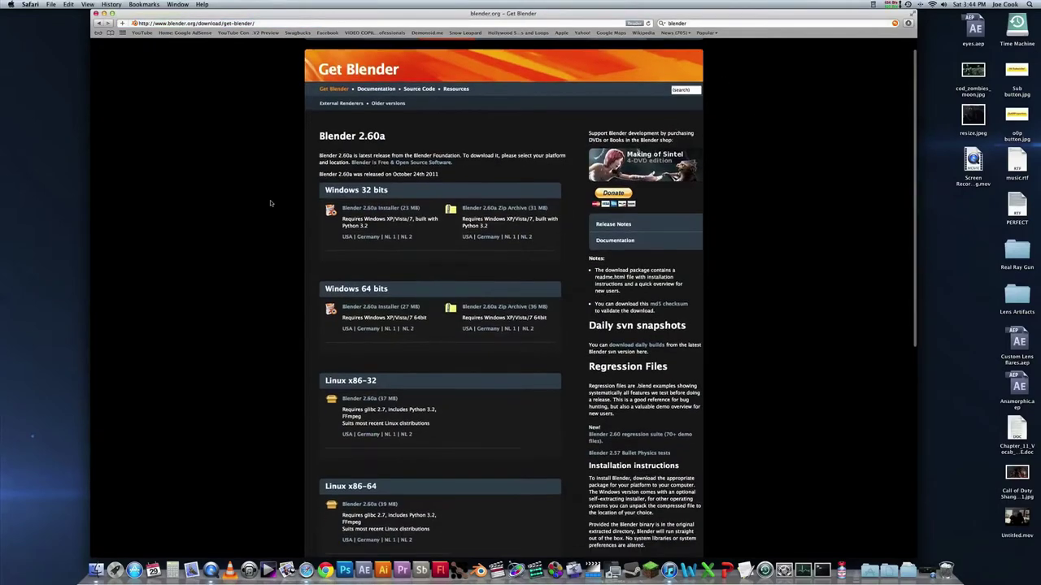
{"action": "scroll", "coordinate": [335, 314], "scroll_direction": "down", "scroll_amount": 3}
{"action": "scroll", "coordinate": [335, 305], "scroll_direction": "up", "scroll_amount": 10}
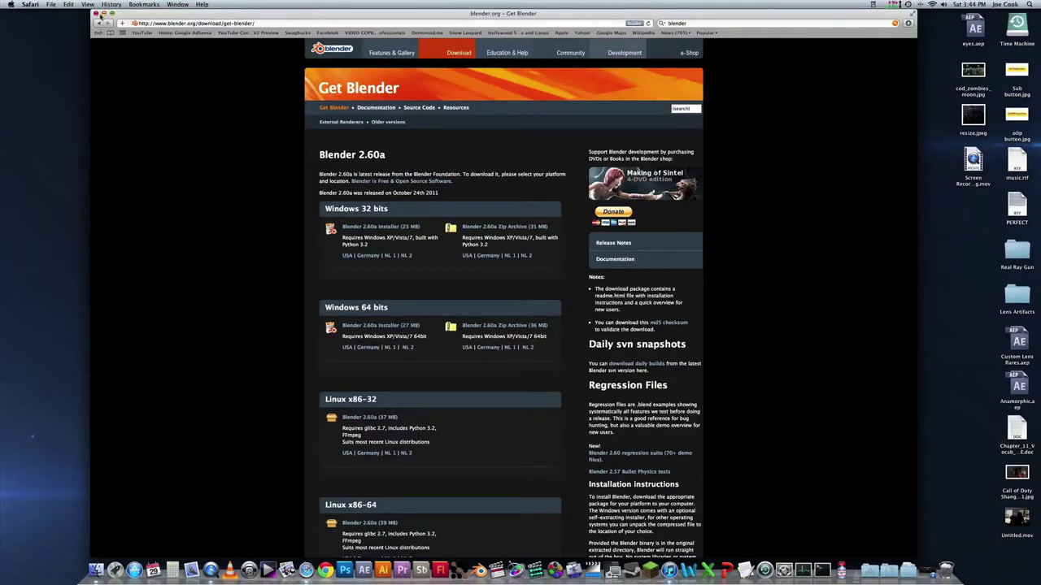
{"action": "left_click", "coordinate": [96, 14]}
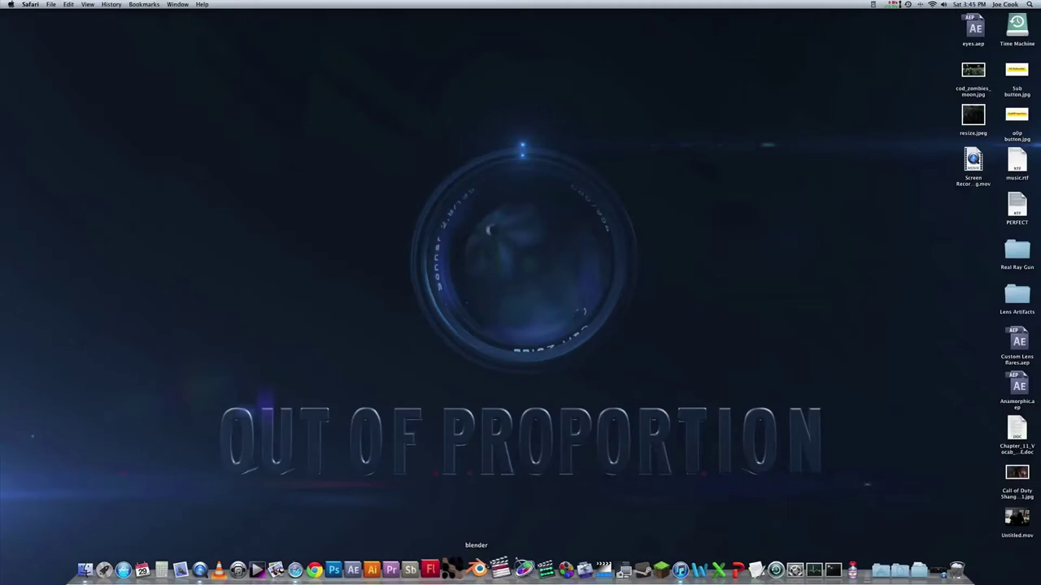
- Launch Blender and dismiss its splash screen to reach the default scene
{"action": "left_click", "coordinate": [478, 569]}
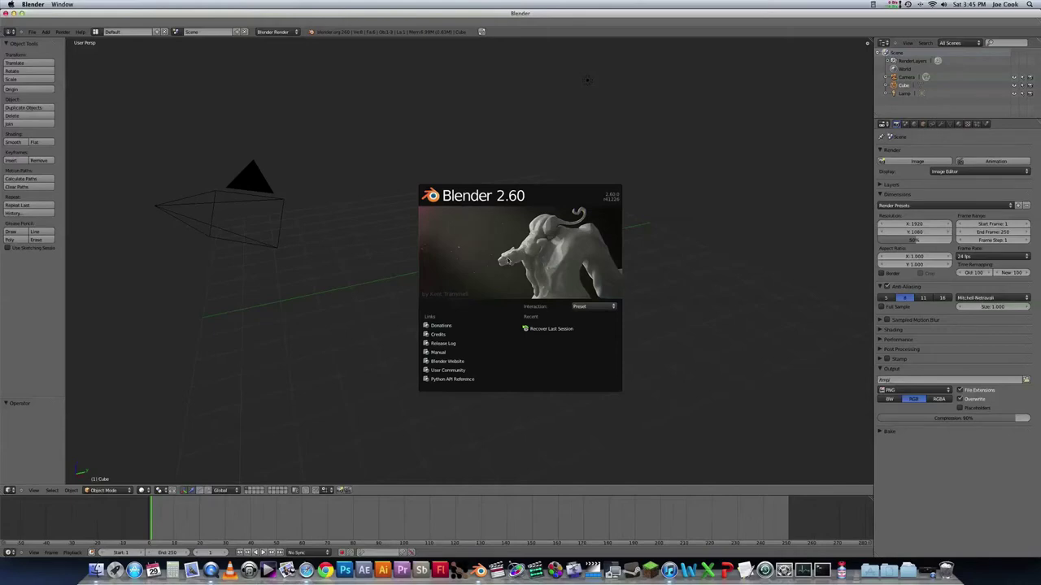
{"action": "left_click", "coordinate": [513, 258]}
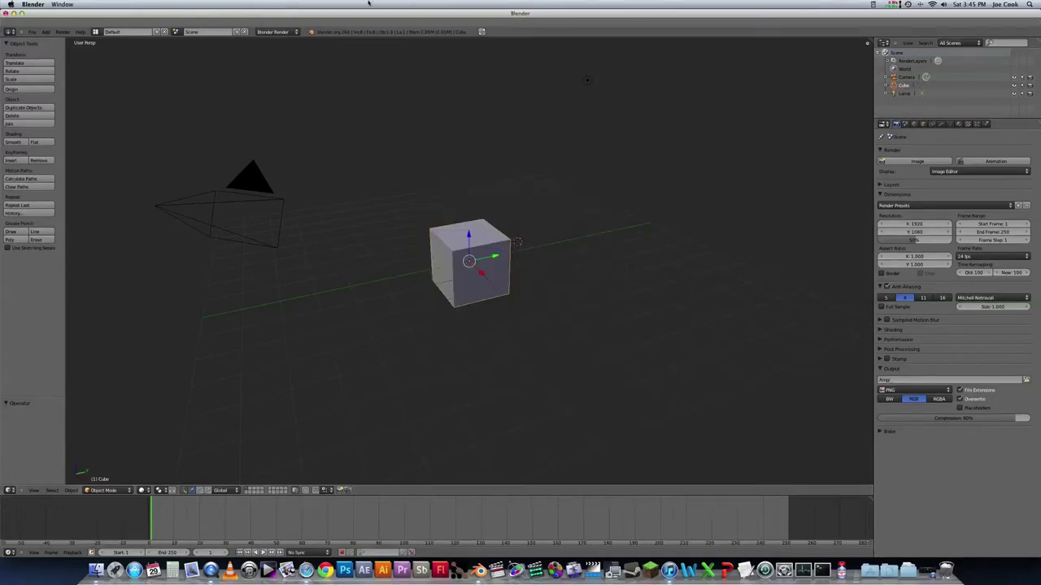
{"action": "key", "text": "space"}
{"action": "left_click", "coordinate": [511, 224]}
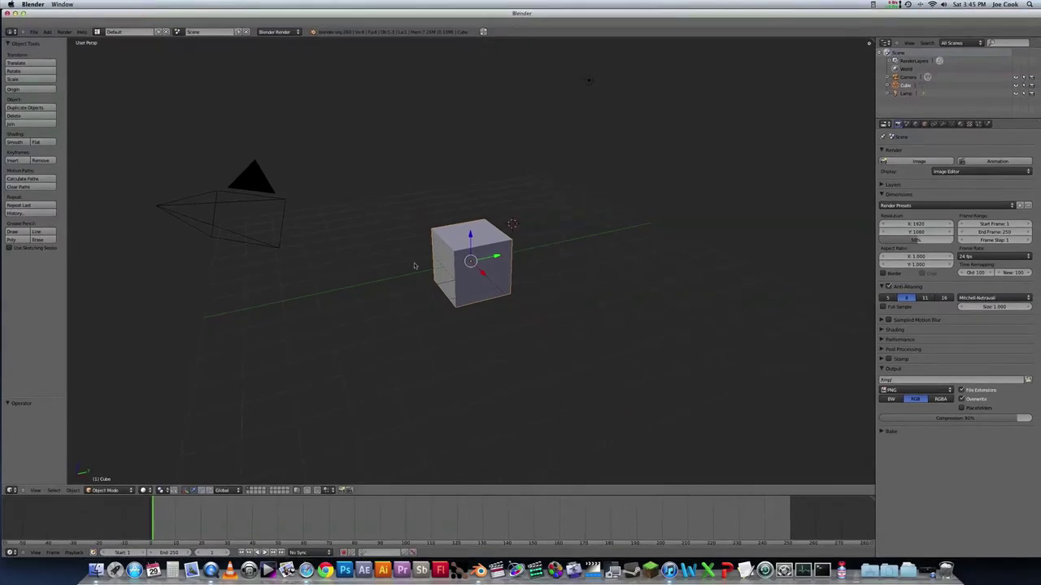
- Select the lamp, the cube and finally the camera, one after another, in the 3D view
{"action": "mouse_move", "coordinate": [430, 309]}
{"action": "middle_mouse_down"}
{"action": "mouse_move", "coordinate": [473, 270]}
{"action": "mouse_move", "coordinate": [482, 236]}
{"action": "mouse_move", "coordinate": [464, 281]}
{"action": "mouse_move", "coordinate": [423, 293]}
{"action": "mouse_move", "coordinate": [432, 272]}
{"action": "mouse_move", "coordinate": [483, 290]}
{"action": "mouse_move", "coordinate": [425, 284]}
{"action": "mouse_move", "coordinate": [431, 293]}
{"action": "middle_mouse_up"}
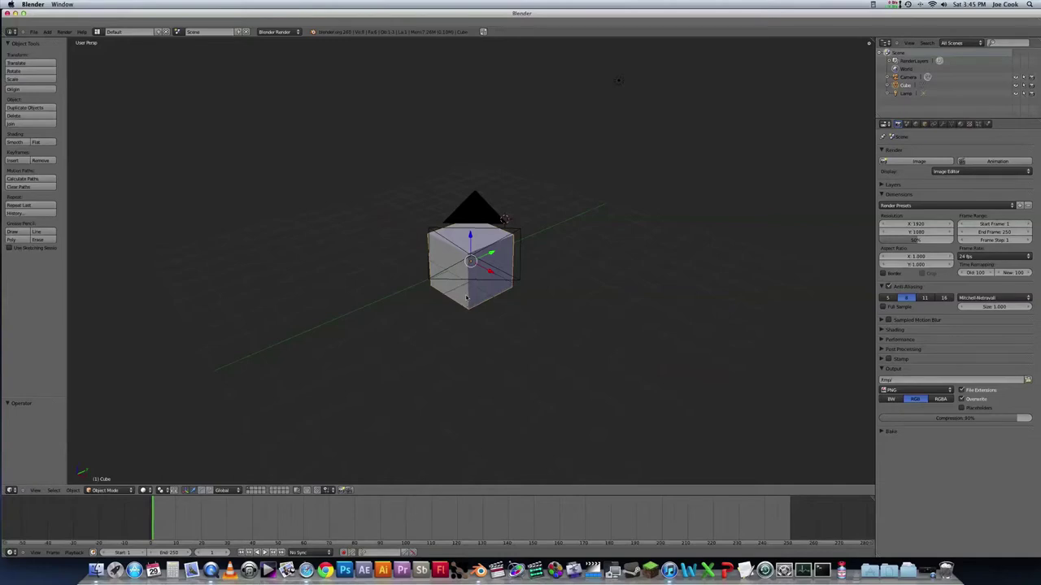
{"action": "mouse_move", "coordinate": [469, 309]}
{"action": "middle_mouse_down"}
{"action": "mouse_move", "coordinate": [504, 302]}
{"action": "mouse_move", "coordinate": [498, 269]}
{"action": "mouse_move", "coordinate": [426, 317]}
{"action": "mouse_move", "coordinate": [488, 301]}
{"action": "mouse_move", "coordinate": [528, 309]}
{"action": "mouse_move", "coordinate": [479, 337]}
{"action": "mouse_move", "coordinate": [465, 285]}
{"action": "mouse_move", "coordinate": [468, 306]}
{"action": "middle_mouse_up"}
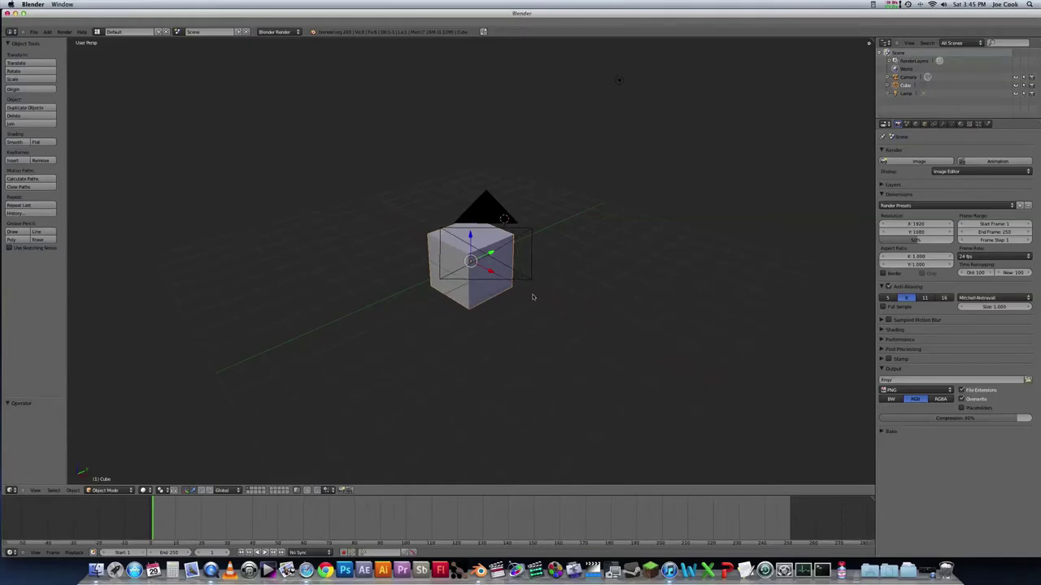
{"action": "mouse_move", "coordinate": [533, 297]}
{"action": "middle_mouse_down"}
{"action": "mouse_move", "coordinate": [541, 290]}
{"action": "mouse_move", "coordinate": [522, 314]}
{"action": "mouse_move", "coordinate": [522, 343]}
{"action": "mouse_move", "coordinate": [590, 353]}
{"action": "mouse_move", "coordinate": [538, 311]}
{"action": "mouse_move", "coordinate": [529, 247]}
{"action": "mouse_move", "coordinate": [574, 292]}
{"action": "mouse_move", "coordinate": [583, 323]}
{"action": "mouse_move", "coordinate": [561, 325]}
{"action": "mouse_move", "coordinate": [543, 296]}
{"action": "middle_mouse_up"}
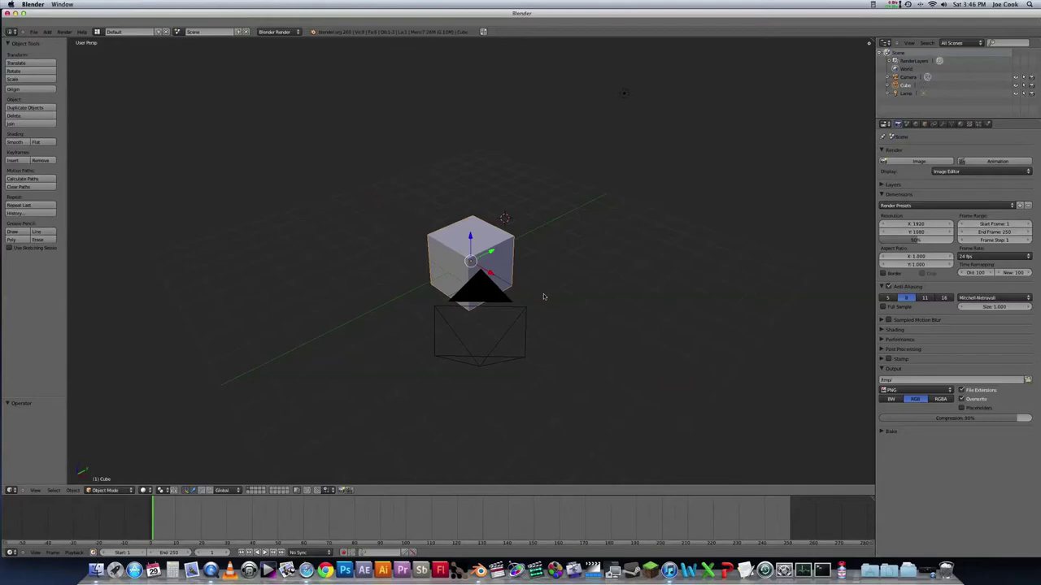
{"action": "middle_click_drag", "start_coordinate": [545, 291], "coordinate": [574, 295]}
{"action": "left_click_drag", "start_coordinate": [504, 268], "coordinate": [481, 245]}
{"action": "right_click", "coordinate": [628, 77]}
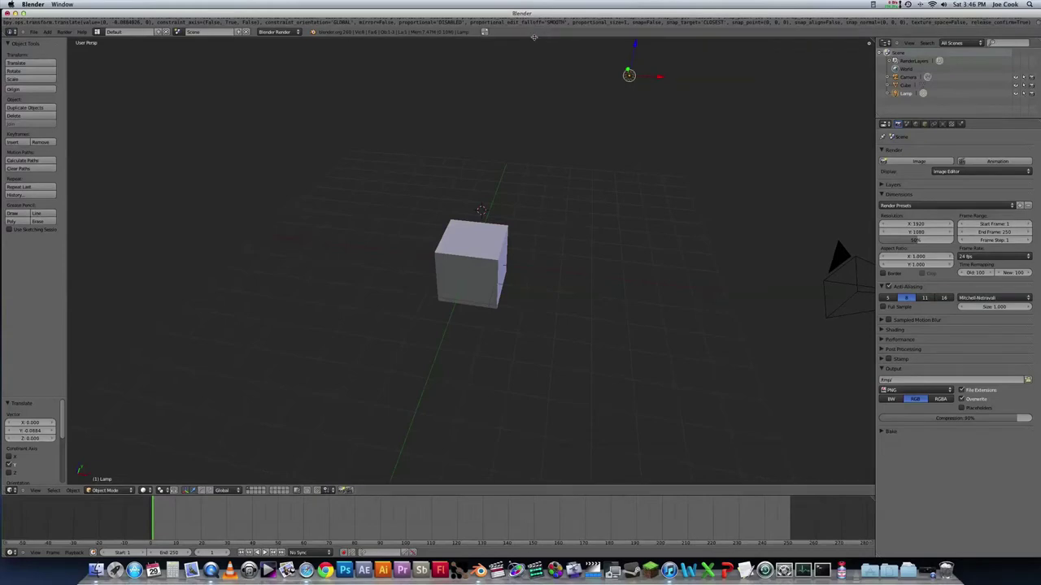
{"action": "left_click_drag", "start_coordinate": [534, 37], "coordinate": [532, 27]}
{"action": "right_click", "coordinate": [471, 244]}
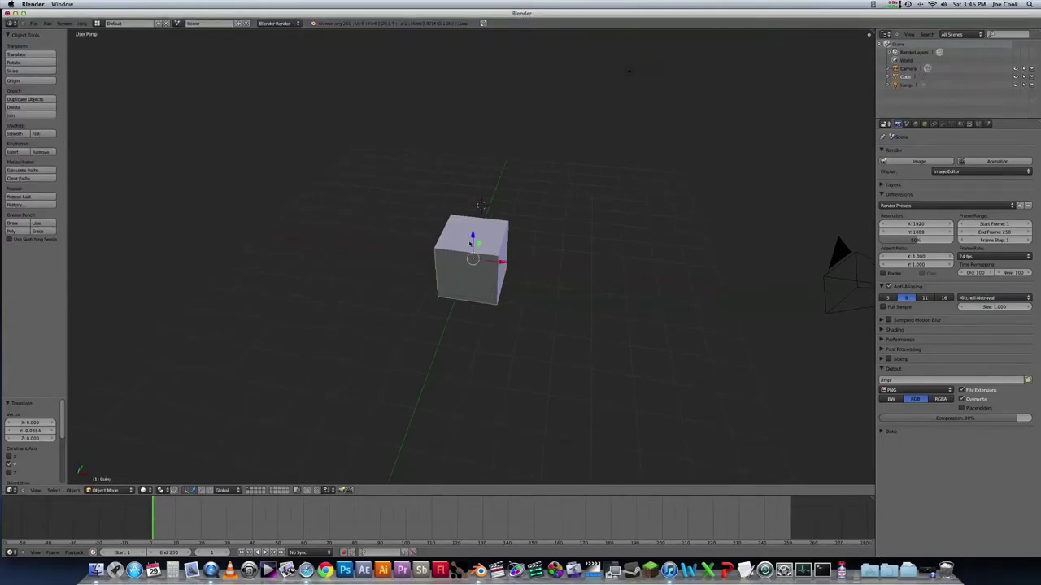
{"action": "right_click", "coordinate": [846, 253]}
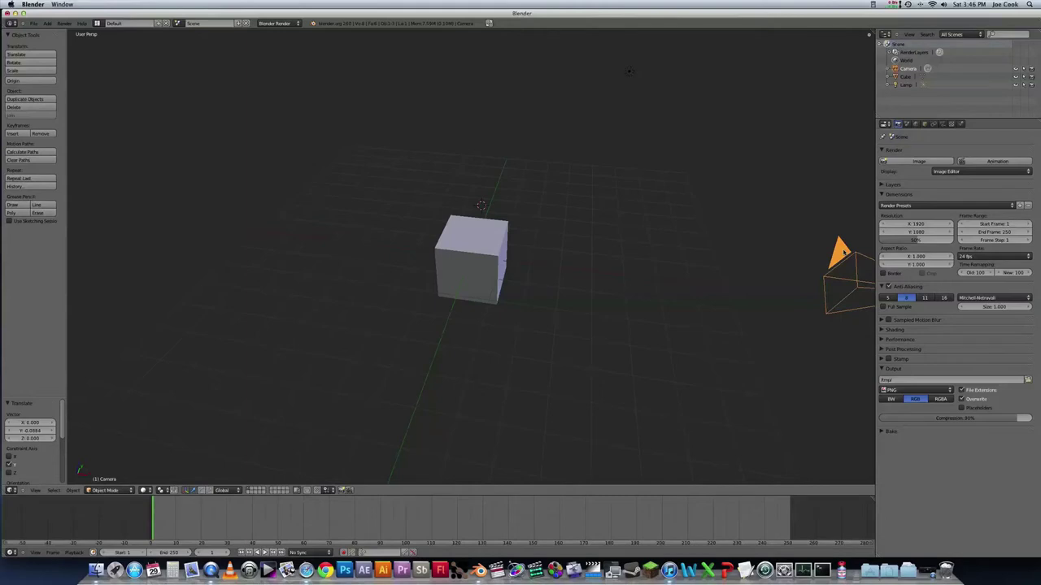
- View the scene through the camera and from the top, bottom, front, back, right and left
{"action": "key", "text": "KP_0"}
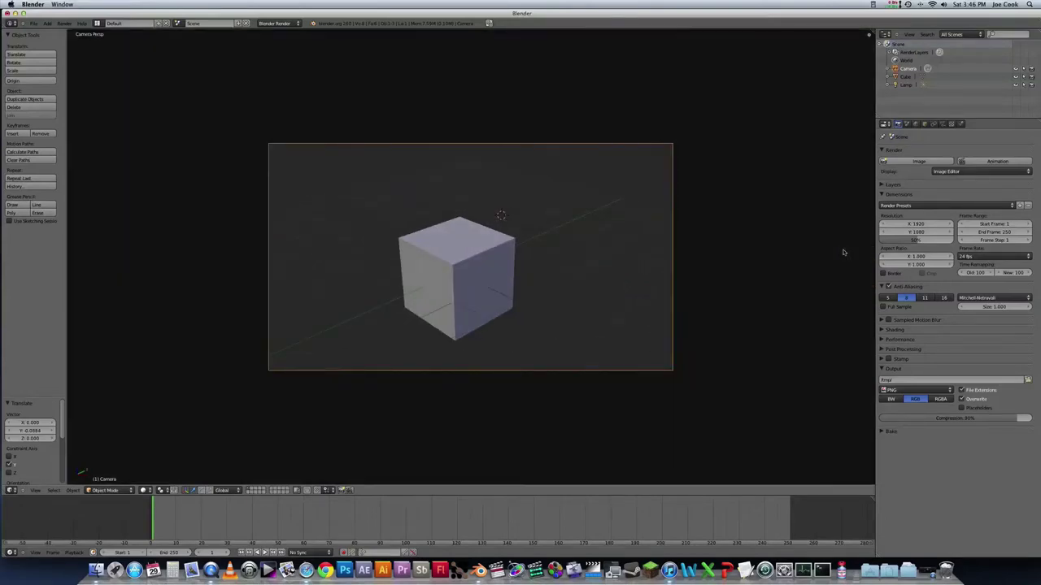
{"action": "key", "text": "KP_7"}
{"action": "key", "text": "ctrl+KP_7"}
{"action": "key", "text": "KP_1"}
{"action": "key", "text": "ctrl+KP_1"}
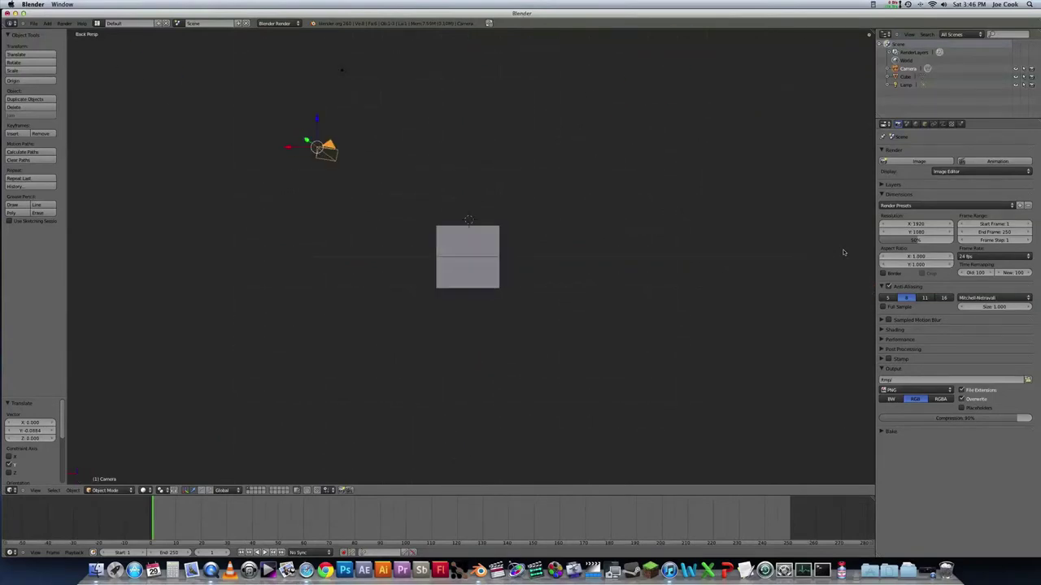
{"action": "key", "text": "KP_3"}
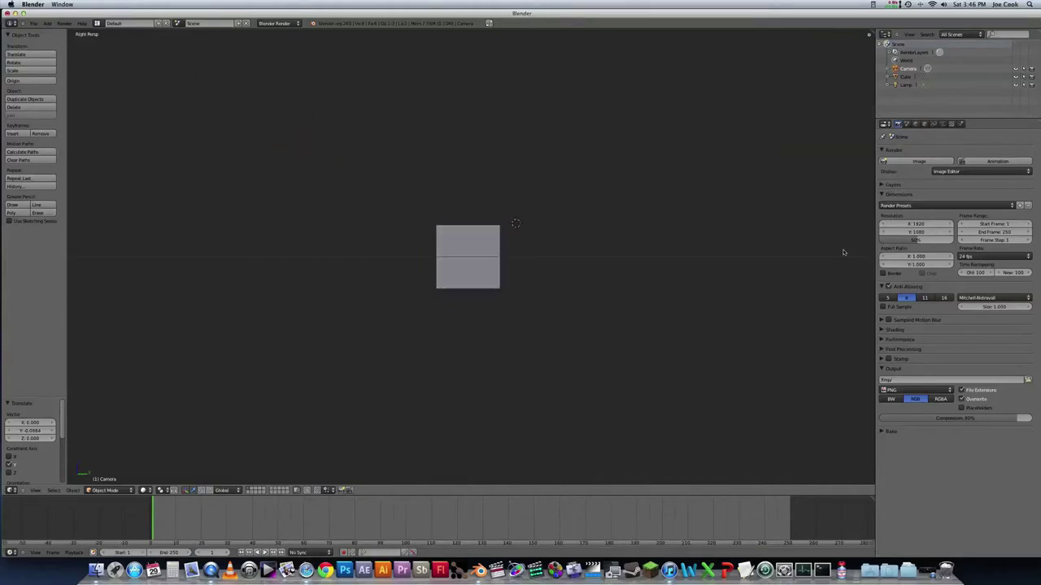
{"action": "key", "text": "ctrl+KP_3"}
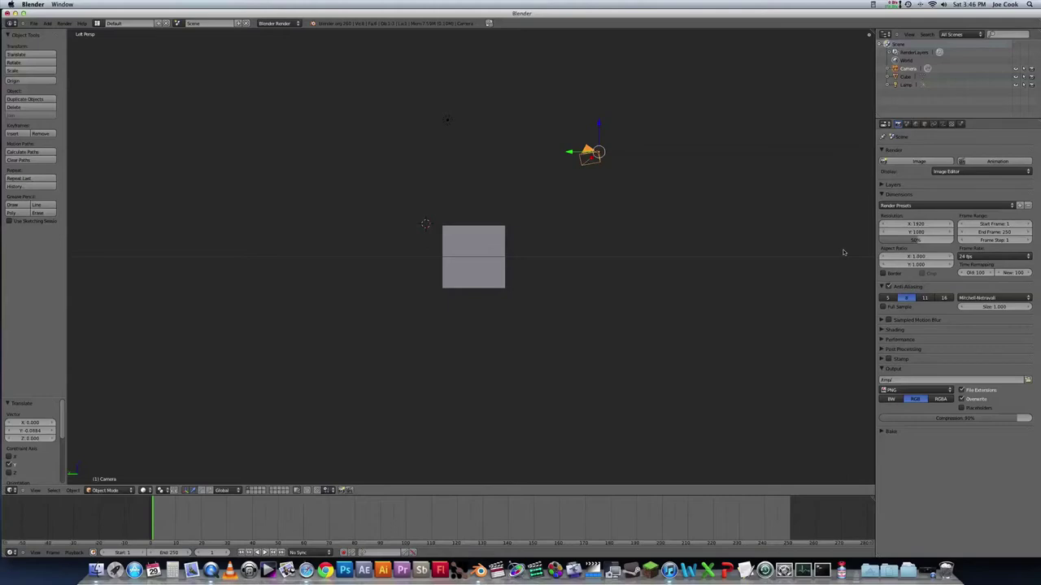
- Rotate the view around the cube in fixed increments and toggle between perspective and orthographic projection
{"action": "key", "text": "KP_4"}
{"action": "key", "text": "KP_4"}
{"action": "key", "text": "KP_4"}
{"action": "key", "text": "KP_2"}
{"action": "key", "text": "KP_8"}
{"action": "key", "text": "KP_8"}
{"action": "key", "text": "KP_8"}
{"action": "key", "text": "KP_4"}
{"action": "key", "text": "KP_4"}
{"action": "key", "text": "KP_4"}
{"action": "key", "text": "KP_4"}
{"action": "key", "text": "KP_4"}
{"action": "key", "text": "KP_4"}
{"action": "key", "text": "KP_8"}
{"action": "key", "text": "KP_8"}
{"action": "key", "text": "KP_8"}
{"action": "key", "text": "KP_8"}
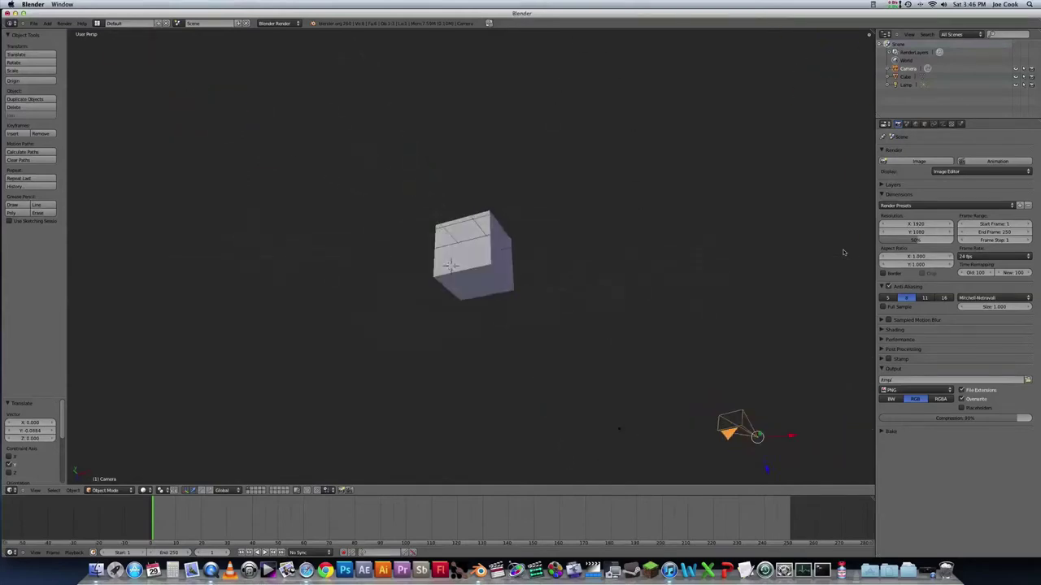
{"action": "key", "text": "KP_2"}
{"action": "key", "text": "KP_2"}
{"action": "key", "text": "KP_2"}
{"action": "key", "text": "KP_2"}
{"action": "key", "text": "KP_2"}
{"action": "key", "text": "KP_2"}
{"action": "key", "text": "KP_5"}
{"action": "key", "text": "KP_5"}
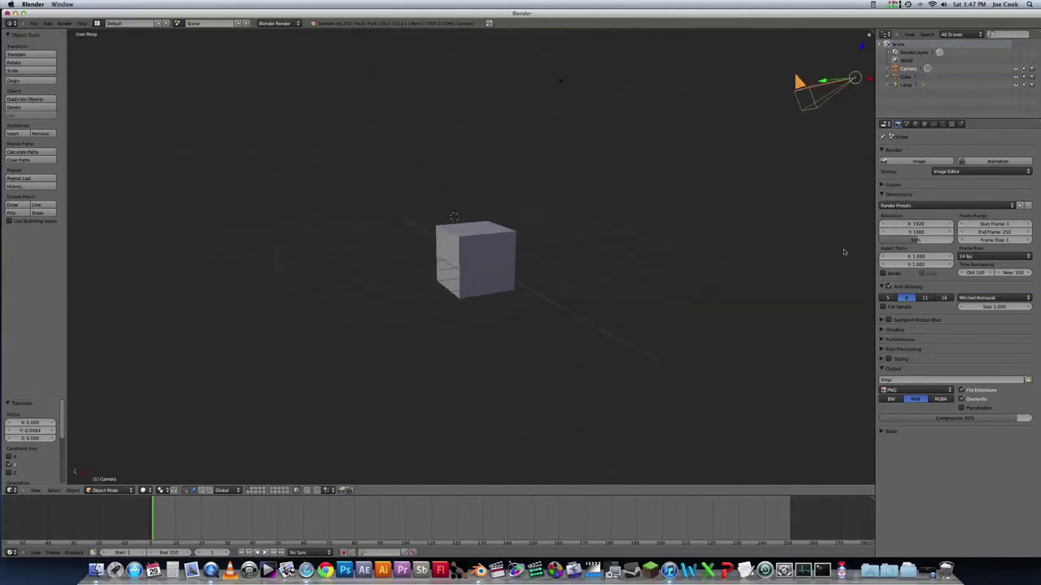
- Examine the cube from several angles and distances by zooming and orbiting freely around it
{"action": "scroll", "coordinate": [805, 268], "scroll_direction": "up", "scroll_amount": 2}
{"action": "scroll", "coordinate": [525, 279], "scroll_direction": "up", "scroll_amount": 4}
{"action": "scroll", "coordinate": [524, 279], "scroll_direction": "down", "scroll_amount": 2}
{"action": "scroll", "coordinate": [525, 279], "scroll_direction": "up", "scroll_amount": 1}
{"action": "scroll", "coordinate": [524, 280], "scroll_direction": "down", "scroll_amount": 2}
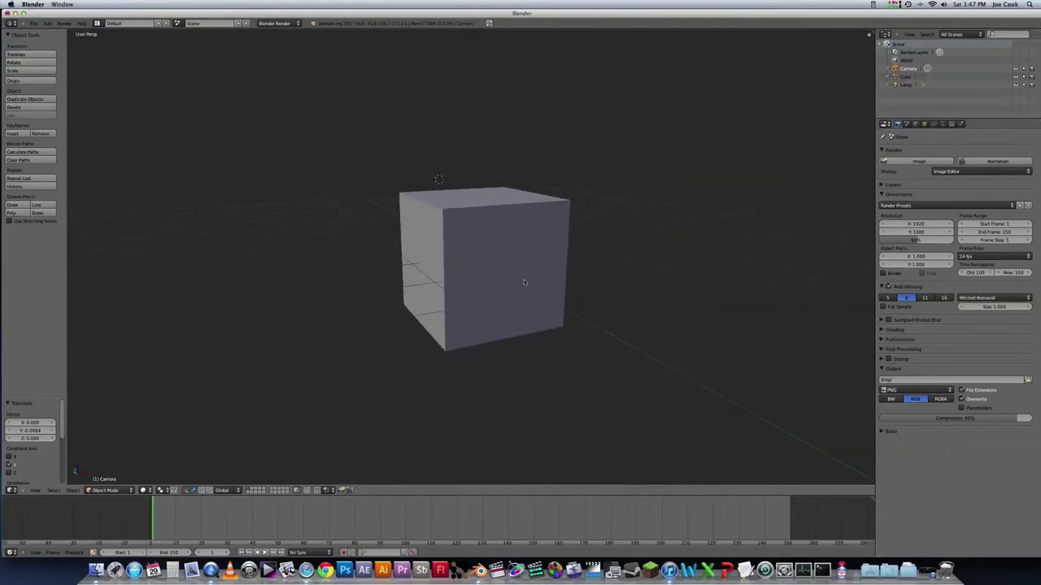
{"action": "scroll", "coordinate": [560, 251], "scroll_direction": "left", "scroll_amount": 5}
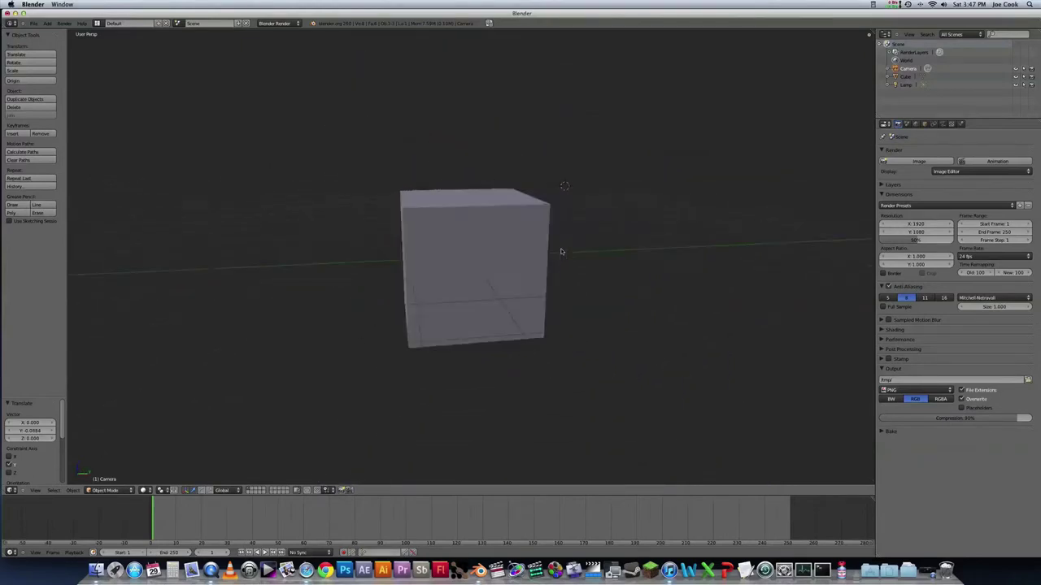
{"action": "scroll", "coordinate": [560, 251], "scroll_direction": "left", "scroll_amount": 3}
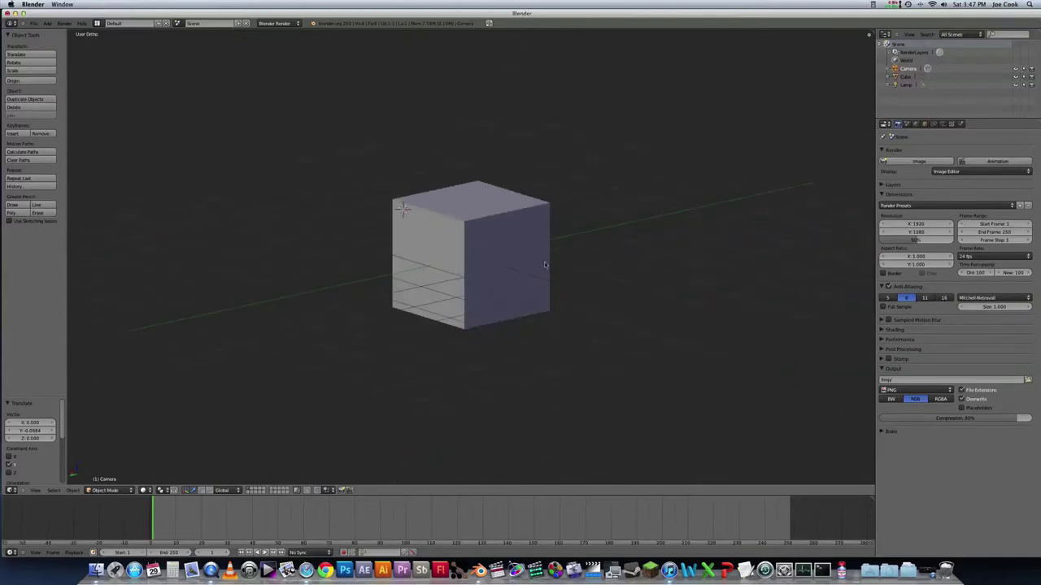
{"action": "scroll", "coordinate": [545, 265], "scroll_direction": "up", "scroll_amount": 3}
{"action": "scroll", "coordinate": [545, 265], "scroll_direction": "down", "scroll_amount": 1}
{"action": "scroll", "coordinate": [544, 264], "scroll_direction": "down", "scroll_amount": 3}
{"action": "scroll", "coordinate": [545, 264], "scroll_direction": "up", "scroll_amount": 3}
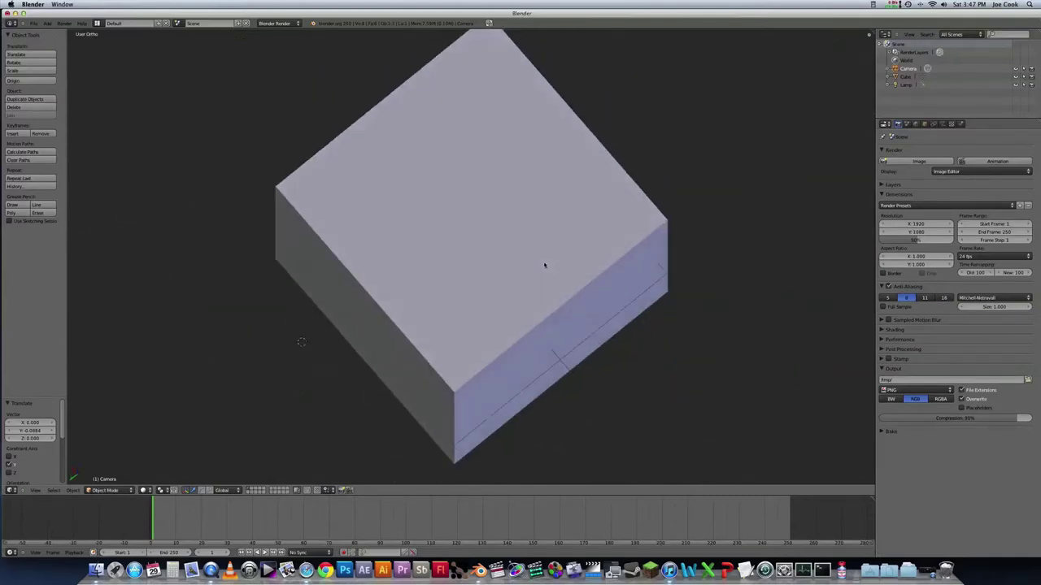
{"action": "scroll", "coordinate": [545, 265], "scroll_direction": "left", "scroll_amount": 4}
{"action": "scroll", "coordinate": [544, 264], "scroll_direction": "down", "scroll_amount": 8}
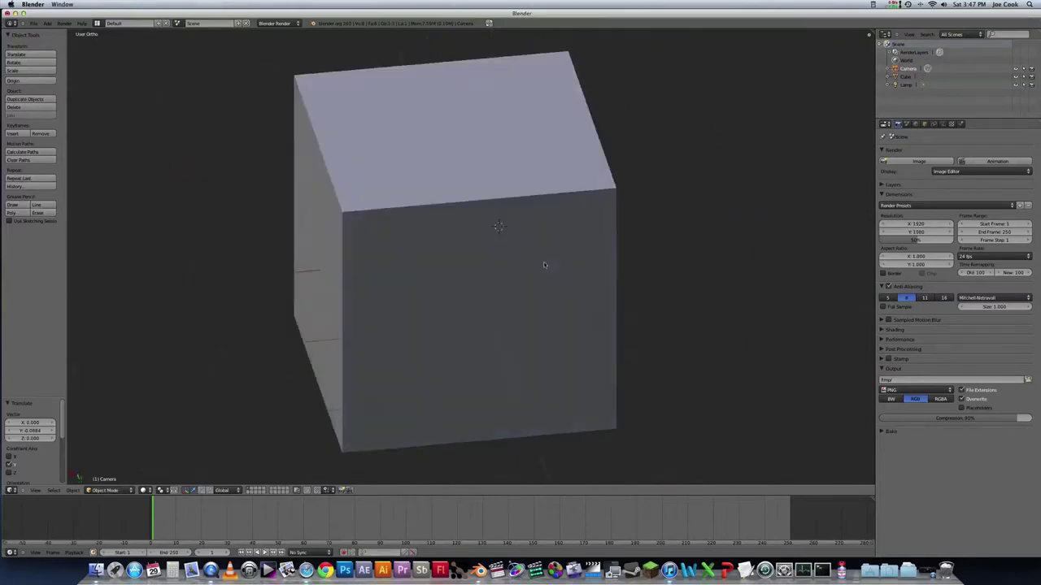
{"action": "scroll", "coordinate": [545, 264], "scroll_direction": "up", "scroll_amount": 4}
{"action": "middle_click_drag", "start_coordinate": [494, 210], "coordinate": [514, 192]}
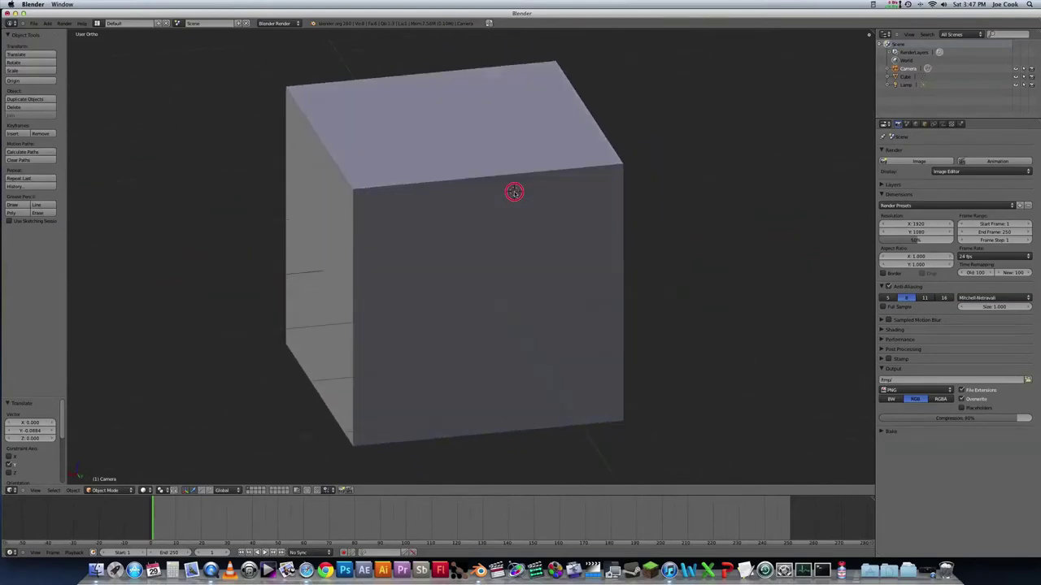
{"action": "scroll", "coordinate": [496, 206], "scroll_direction": "up", "scroll_amount": 2}
{"action": "scroll", "coordinate": [496, 206], "scroll_direction": "down", "scroll_amount": 4}
{"action": "scroll", "coordinate": [496, 206], "scroll_direction": "up", "scroll_amount": 3}
{"action": "middle_click_drag", "start_coordinate": [496, 206], "coordinate": [520, 199]}
{"action": "scroll", "coordinate": [500, 202], "scroll_direction": "up", "scroll_amount": 5}
{"action": "scroll", "coordinate": [519, 200], "scroll_direction": "down", "scroll_amount": 6}
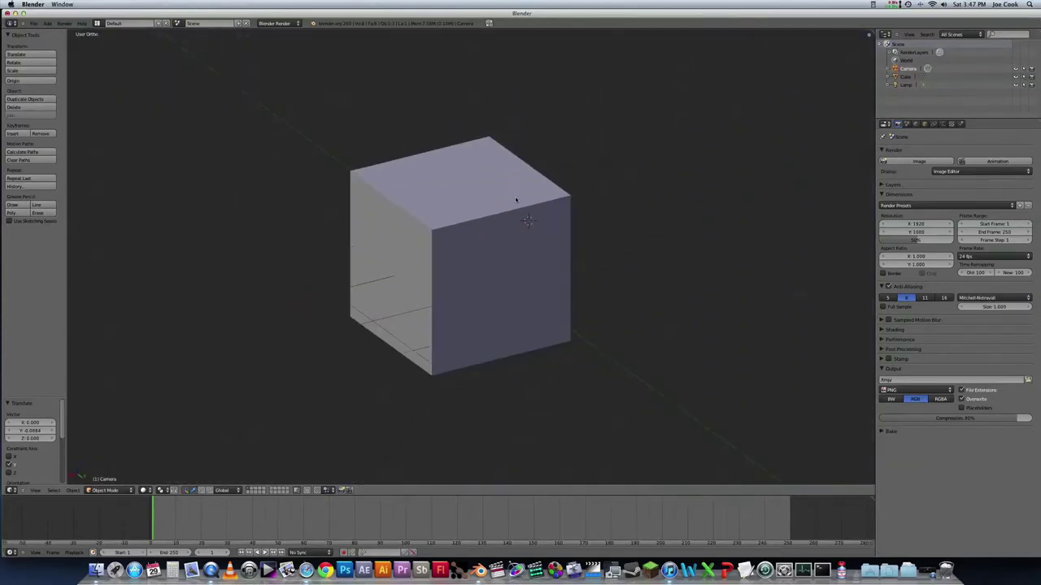
- Check the Emulate 3 Button Mouse option in the Input section of the User Preferences and close the preferences
{"action": "left_click", "coordinate": [33, 23]}
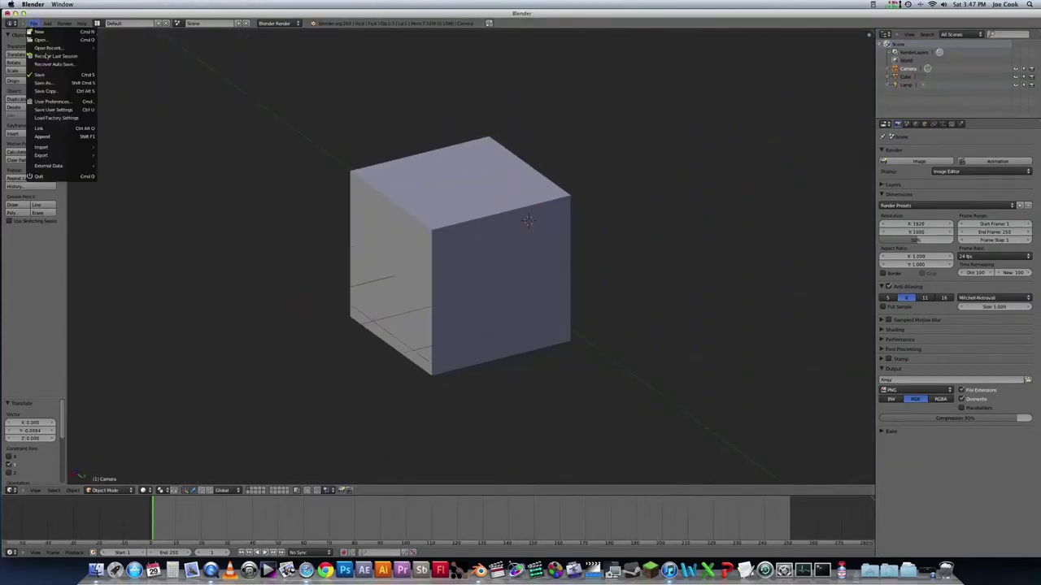
{"action": "left_click", "coordinate": [59, 102]}
{"action": "left_click", "coordinate": [114, 51]}
{"action": "left_click_drag", "start_coordinate": [130, 41], "coordinate": [200, 50]}
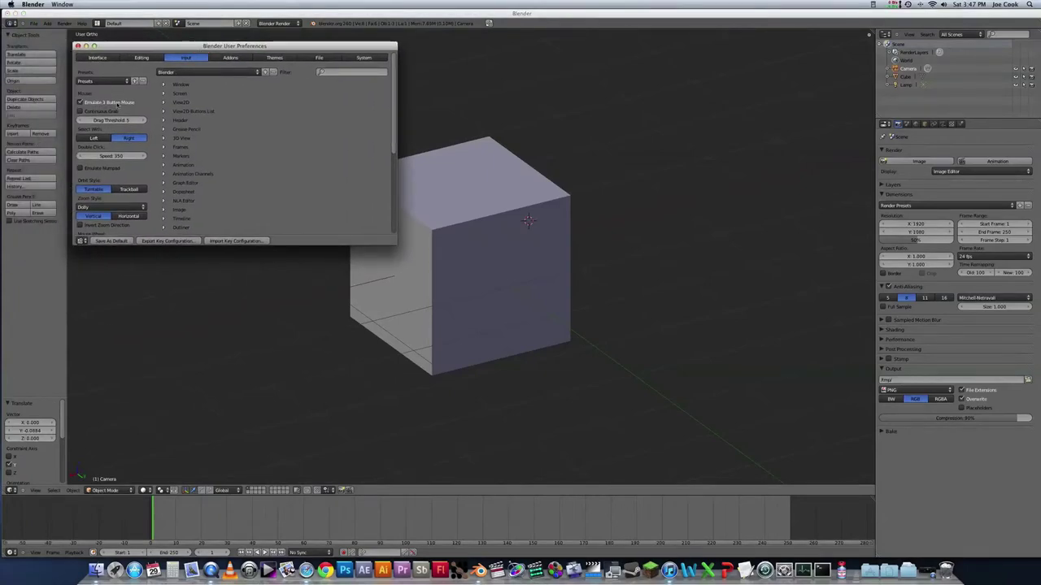
{"action": "left_click", "coordinate": [78, 45]}
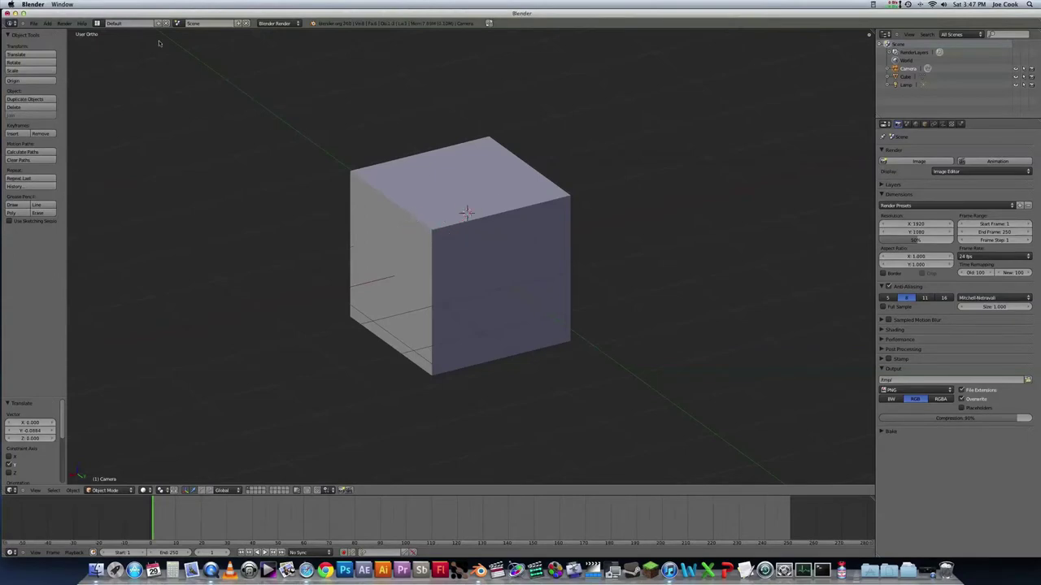
{"action": "left_click", "coordinate": [33, 23]}
{"action": "mouse_move", "coordinate": [64, 154]}
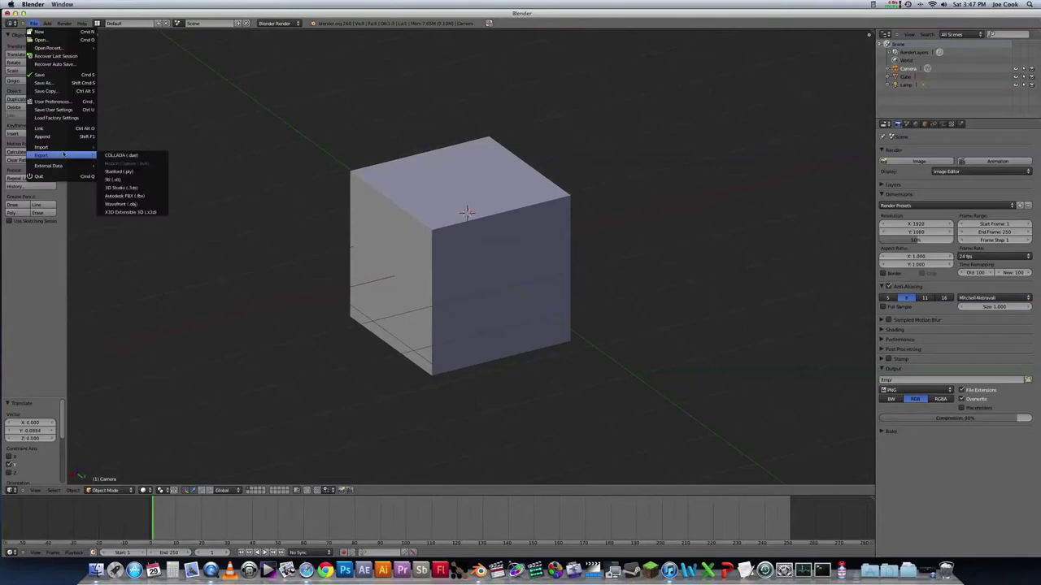
{"action": "left_click", "coordinate": [54, 101]}
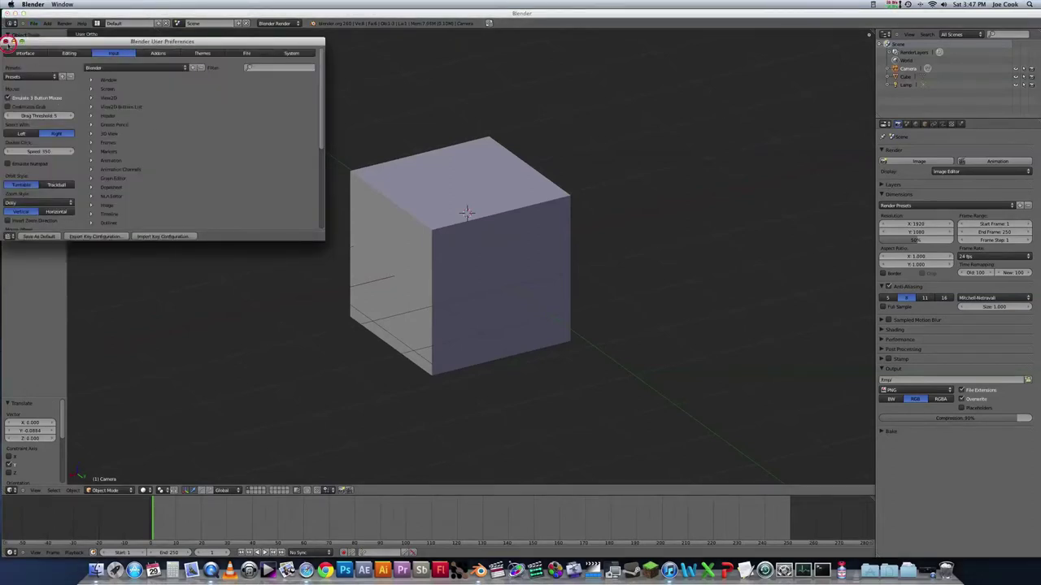
{"action": "left_click", "coordinate": [5, 41]}
- Switch to the camera view and move the camera so the cube sits near the centre of the frame
{"action": "left_click_drag", "start_coordinate": [495, 162], "coordinate": [617, 163], "text": "alt"}
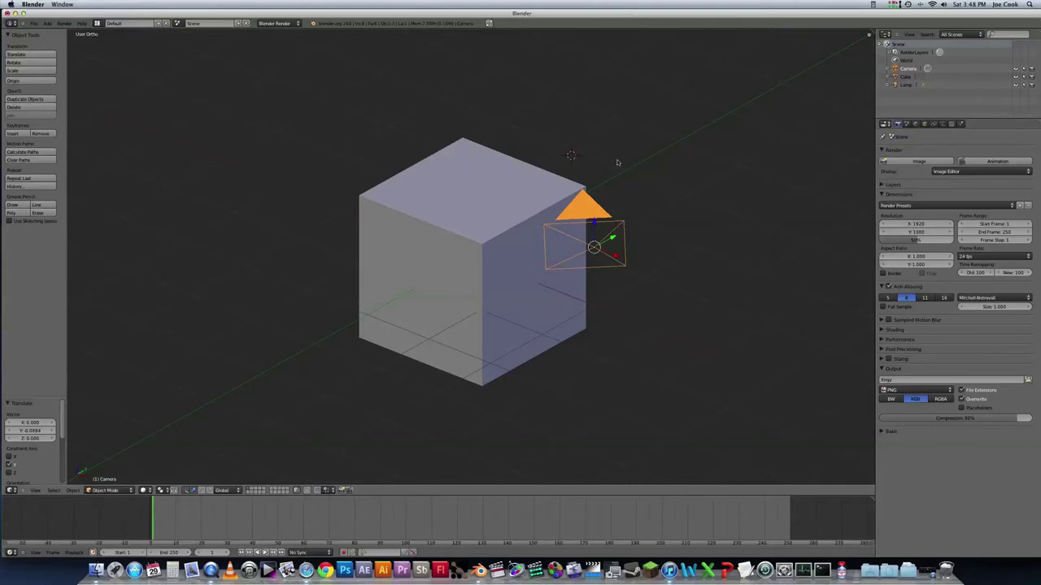
{"action": "key", "text": "KP_0"}
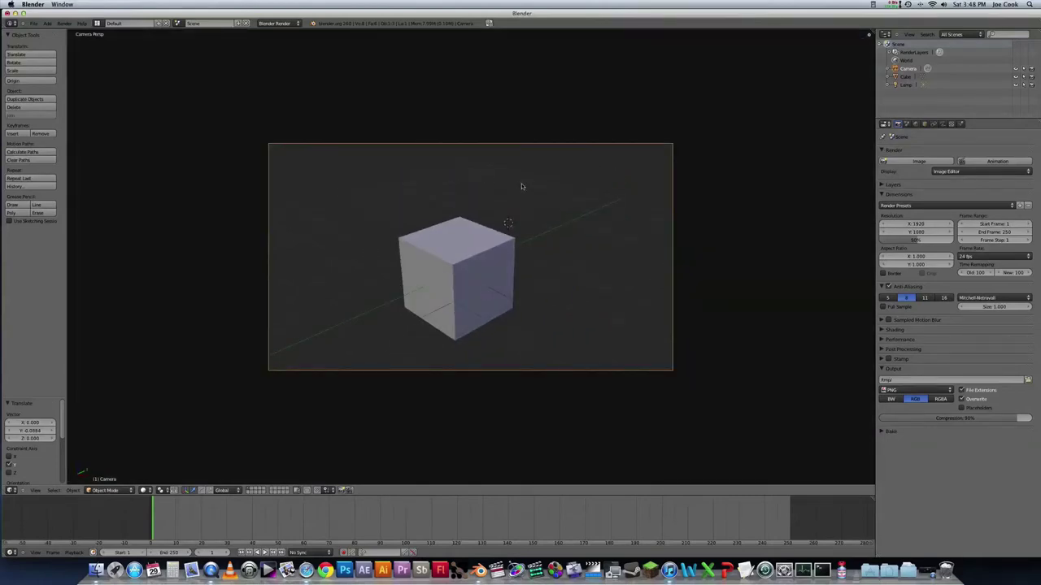
{"action": "key", "text": "g"}
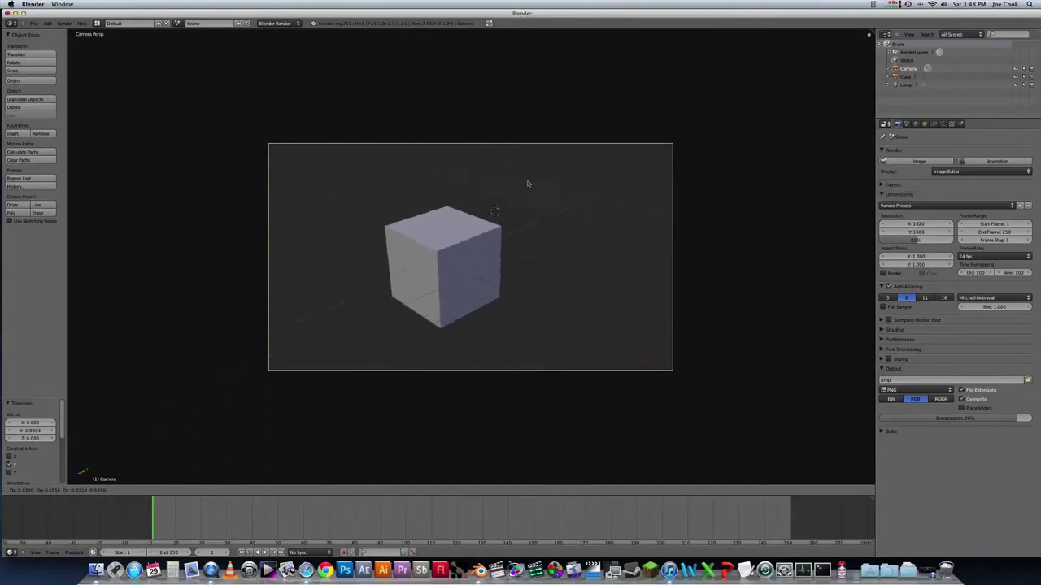
{"action": "left_click", "coordinate": [493, 195]}
{"action": "scroll", "coordinate": [484, 195], "scroll_direction": "down", "scroll_amount": 5}
{"action": "scroll", "coordinate": [484, 196], "scroll_direction": "up", "scroll_amount": 5}
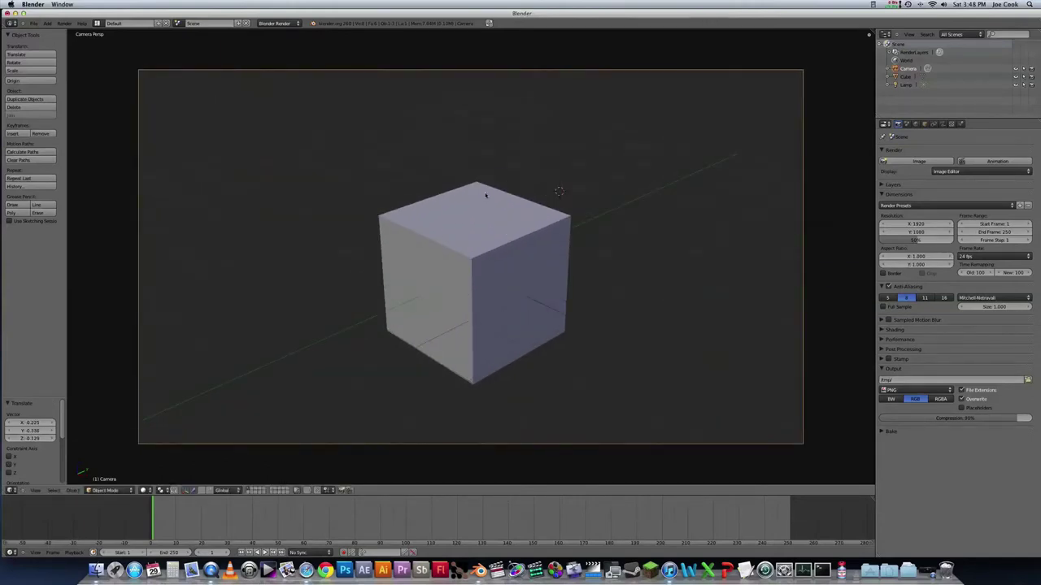
- Move the camera vertically along Z, and from the top view shift it along Y by about -0.31
{"action": "key", "text": "KP_7"}
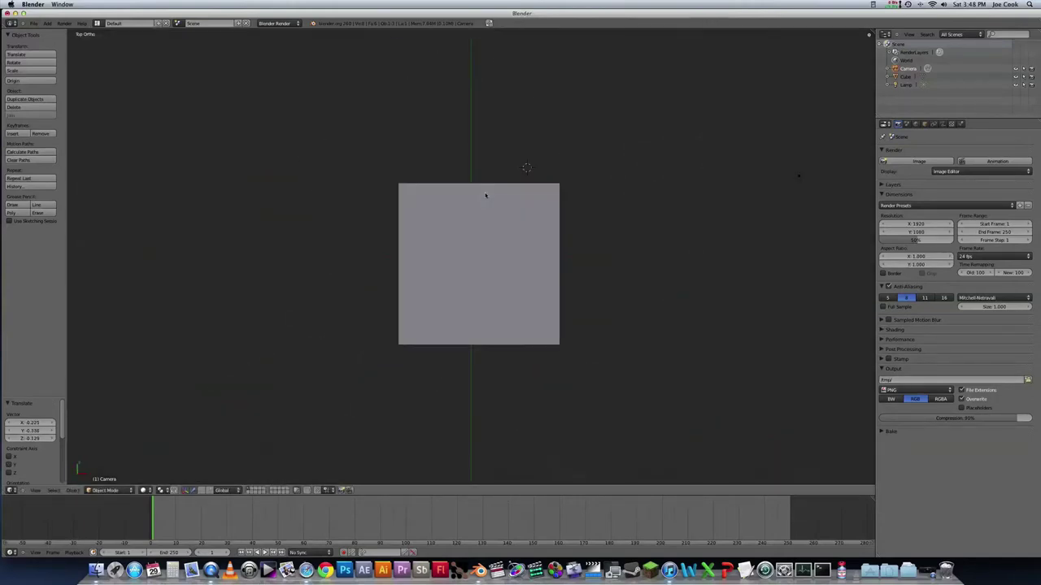
{"action": "middle_click_drag", "start_coordinate": [493, 250], "coordinate": [376, 192]}
{"action": "scroll", "coordinate": [497, 160], "scroll_direction": "down", "scroll_amount": 5}
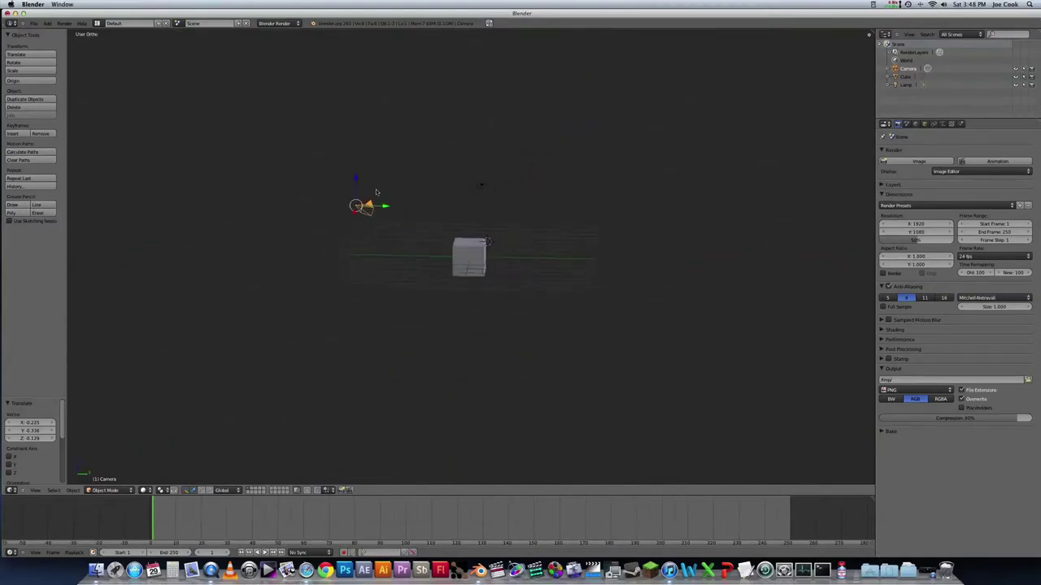
{"action": "left_click_drag", "start_coordinate": [356, 182], "coordinate": [383, 196]}
{"action": "middle_click_drag", "start_coordinate": [383, 195], "coordinate": [382, 202]}
{"action": "key", "text": "KP_7"}
{"action": "mouse_move", "coordinate": [568, 316]}
{"action": "left_mouse_down"}
{"action": "mouse_move", "coordinate": [568, 230]}
{"action": "mouse_move", "coordinate": [569, 319]}
{"action": "left_mouse_up"}
{"action": "middle_click_drag", "start_coordinate": [477, 282], "coordinate": [389, 213]}
{"action": "key", "text": "KP_5"}
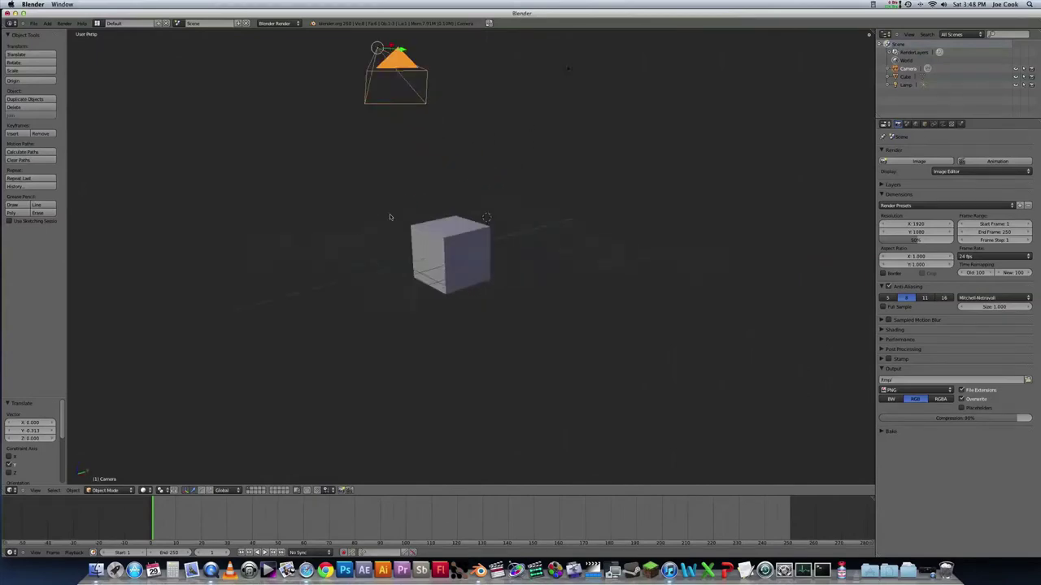
- Reposition the camera from its own view so the whole cube fits inside the frame
{"action": "key", "text": "KP_0"}
{"action": "key", "text": "g"}
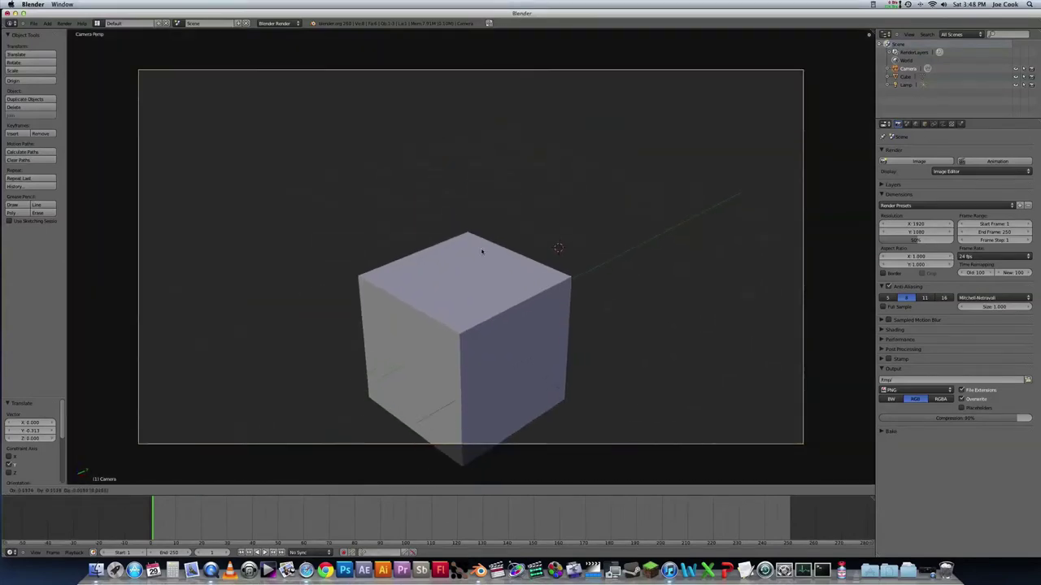
{"action": "left_click", "coordinate": [472, 361]}
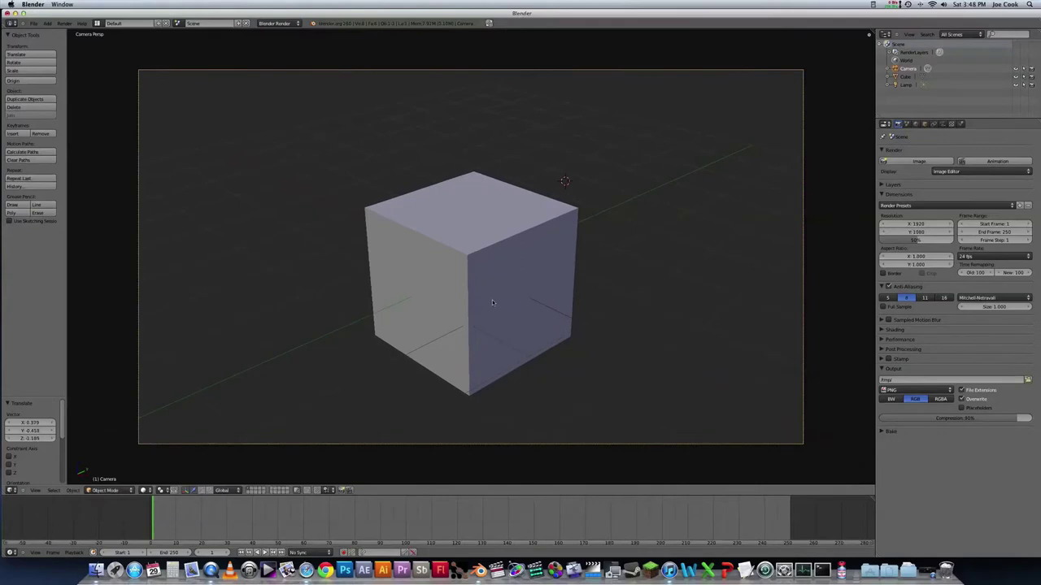
- Deselect everything, select the cube and rotate it freely to a tilted orientation
{"action": "key", "text": "a"}
{"action": "middle_click_drag", "start_coordinate": [518, 294], "coordinate": [504, 258]}
{"action": "scroll", "coordinate": [487, 266], "scroll_direction": "up", "scroll_amount": 4}
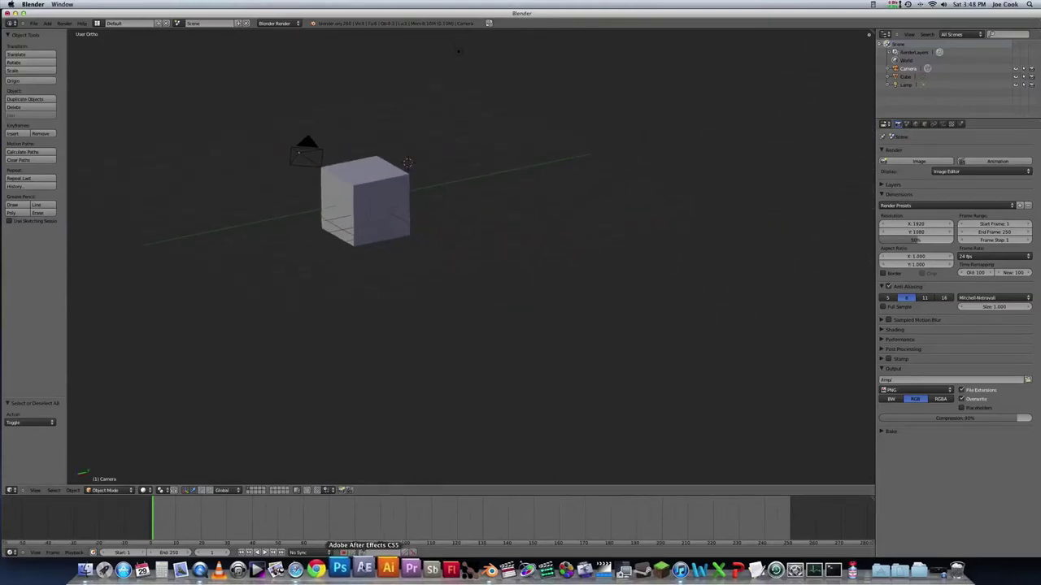
{"action": "middle_click_drag", "start_coordinate": [390, 270], "coordinate": [439, 224]}
{"action": "right_click", "coordinate": [447, 220]}
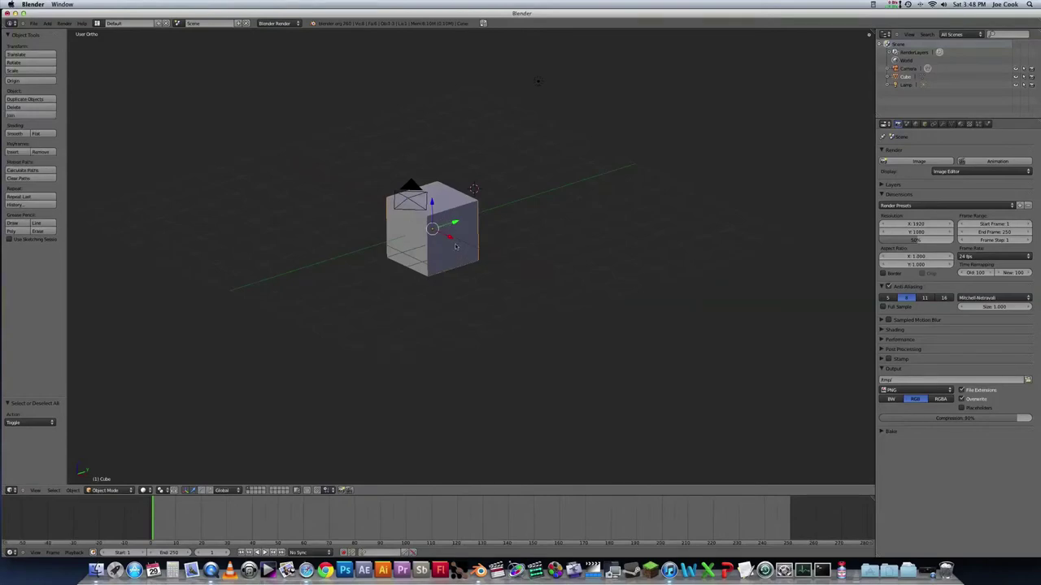
{"action": "key", "text": "r"}
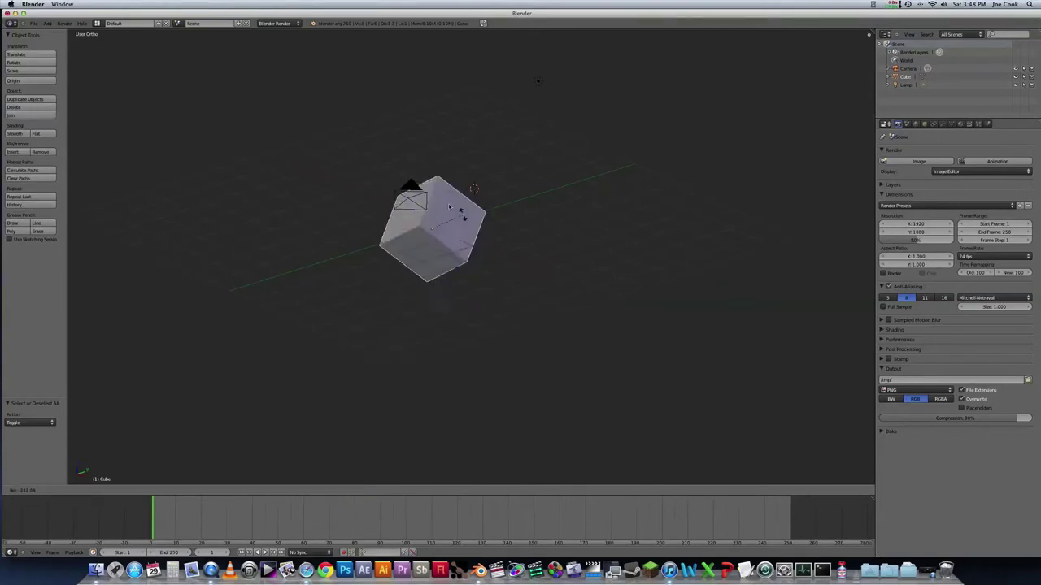
{"action": "left_click", "coordinate": [423, 240]}
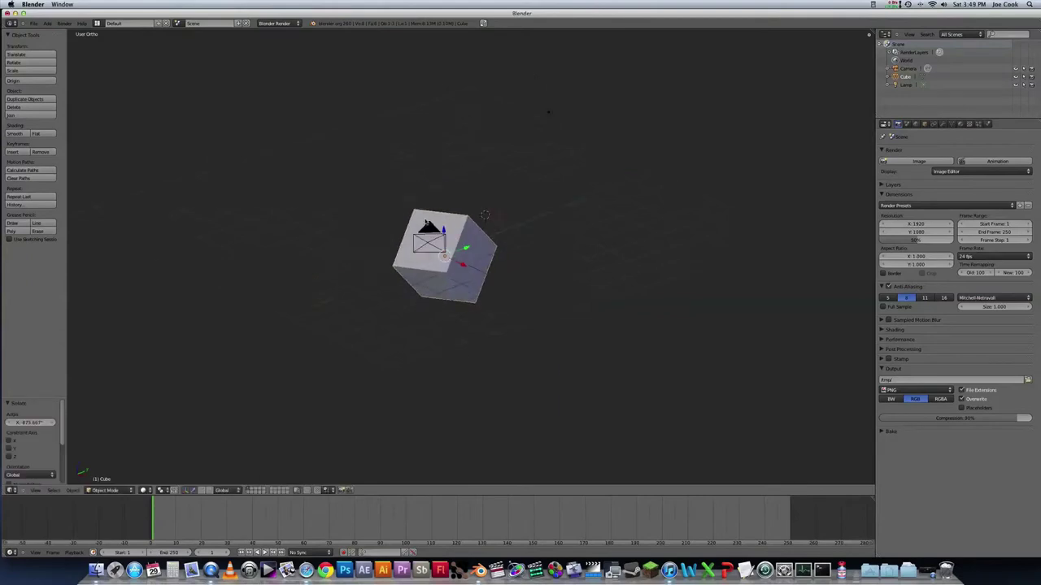
- View the scene from the top, select the cube, camera and lamp, and delete them
{"action": "key", "text": "KP_7"}
{"action": "scroll", "coordinate": [344, 192], "scroll_direction": "down", "scroll_amount": 5}
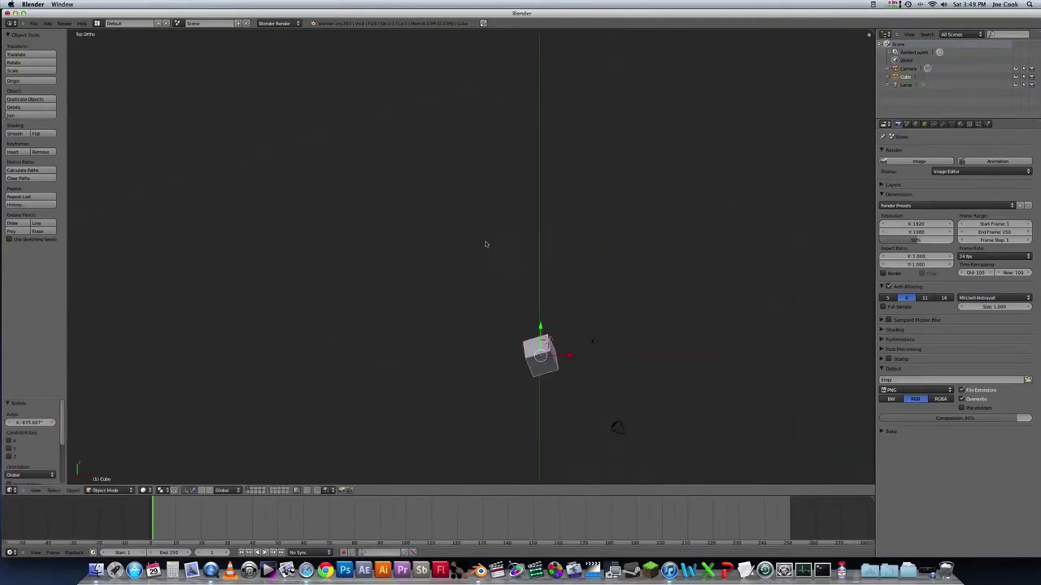
{"action": "middle_click_drag", "start_coordinate": [485, 243], "coordinate": [410, 173], "text": "shift"}
{"action": "key", "text": "a"}
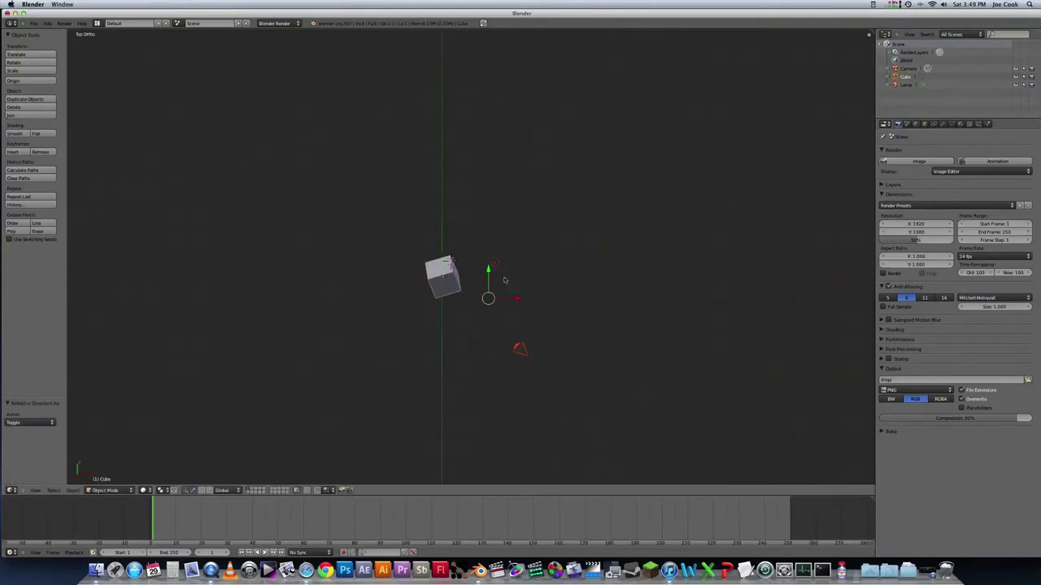
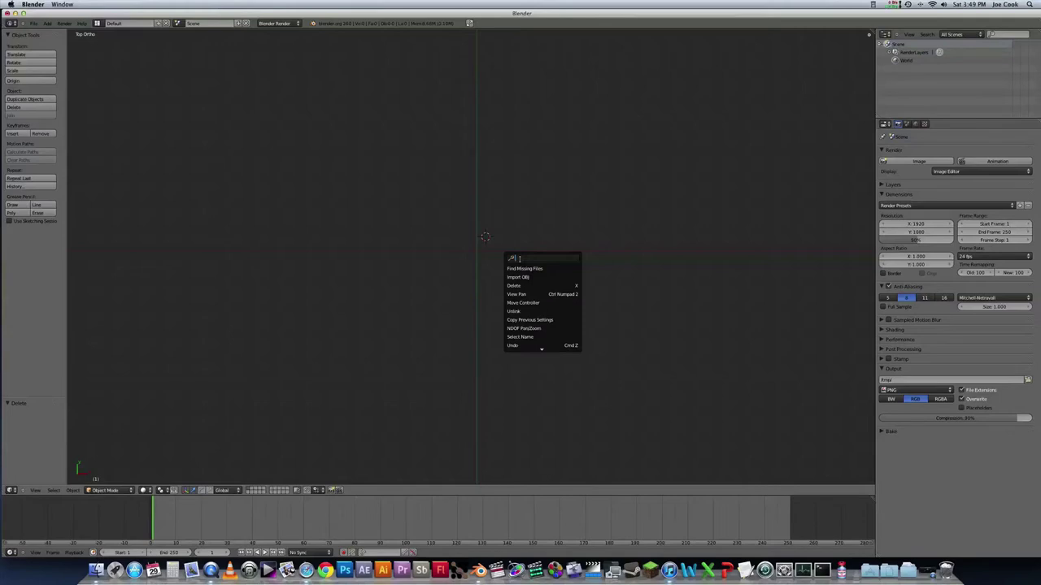
- Find the Add Text operator through the search and add a text object to the scene
{"action": "key", "text": "Down"}
{"action": "key", "text": "Down"}
{"action": "key", "text": "Down"}
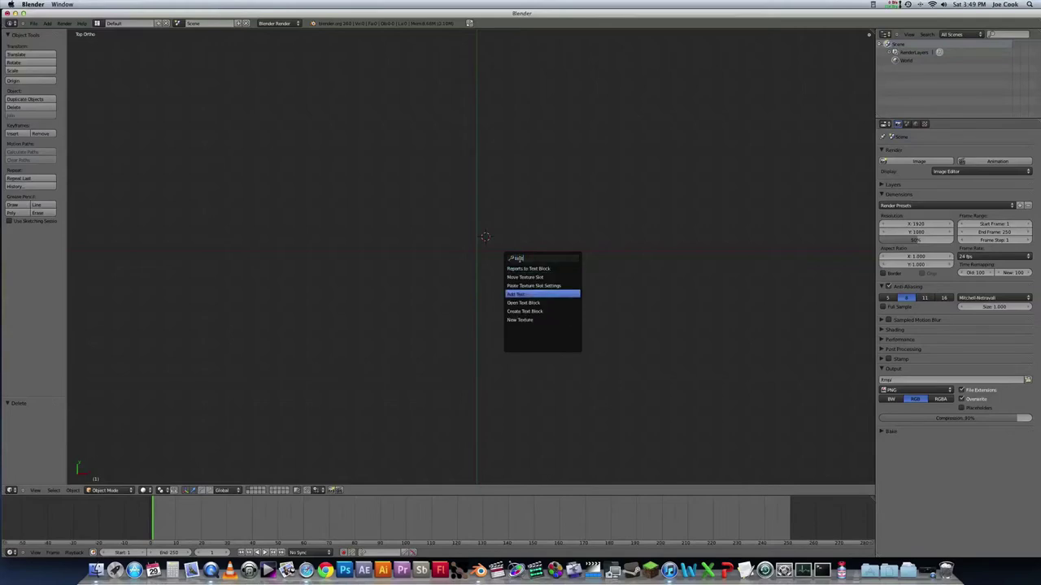
{"action": "key", "text": "Return"}
- Move the text down along Y until its baseline rests on the X axis line
{"action": "left_click_drag", "start_coordinate": [485, 210], "coordinate": [485, 216]}
{"action": "scroll", "coordinate": [505, 247], "scroll_direction": "up", "scroll_amount": 7}
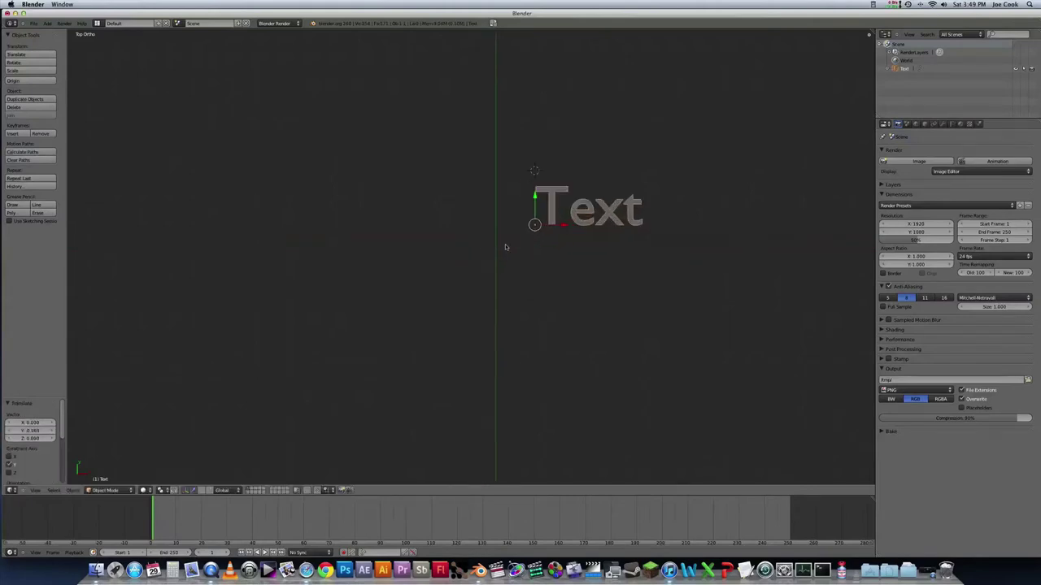
{"action": "middle_click_drag", "start_coordinate": [525, 240], "coordinate": [413, 261], "text": "shift"}
{"action": "left_click_drag", "start_coordinate": [416, 215], "coordinate": [416, 225]}
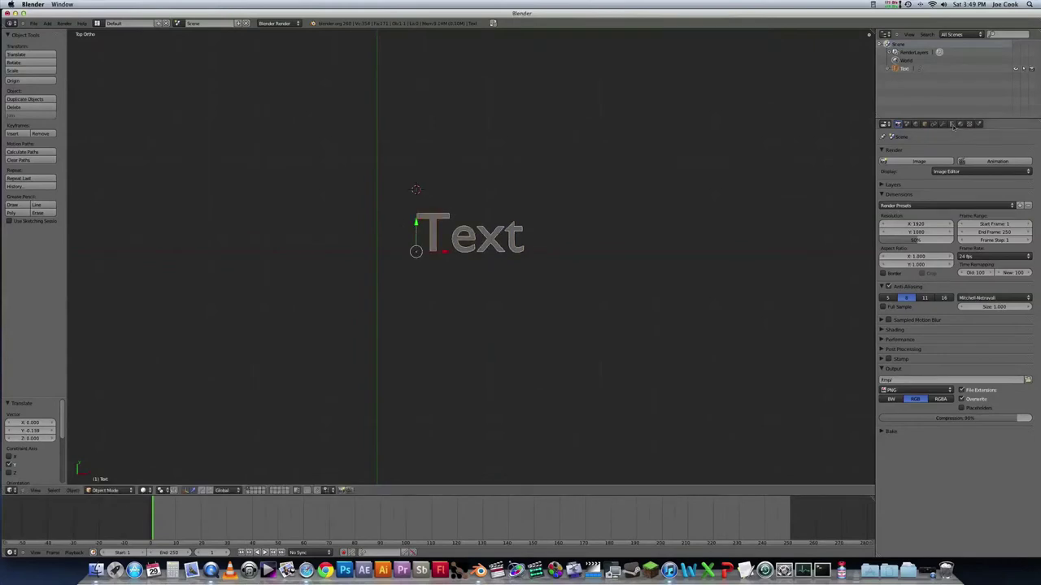
- Set the text's paragraph alignment to Center and move it along X onto the Y axis line
{"action": "left_click", "coordinate": [887, 124]}
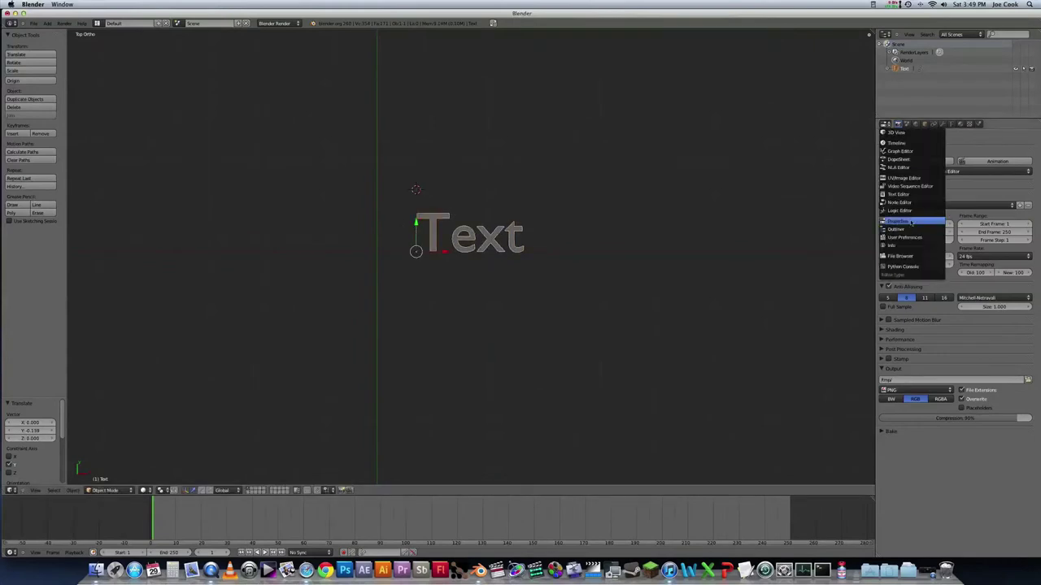
{"action": "left_click", "coordinate": [952, 125]}
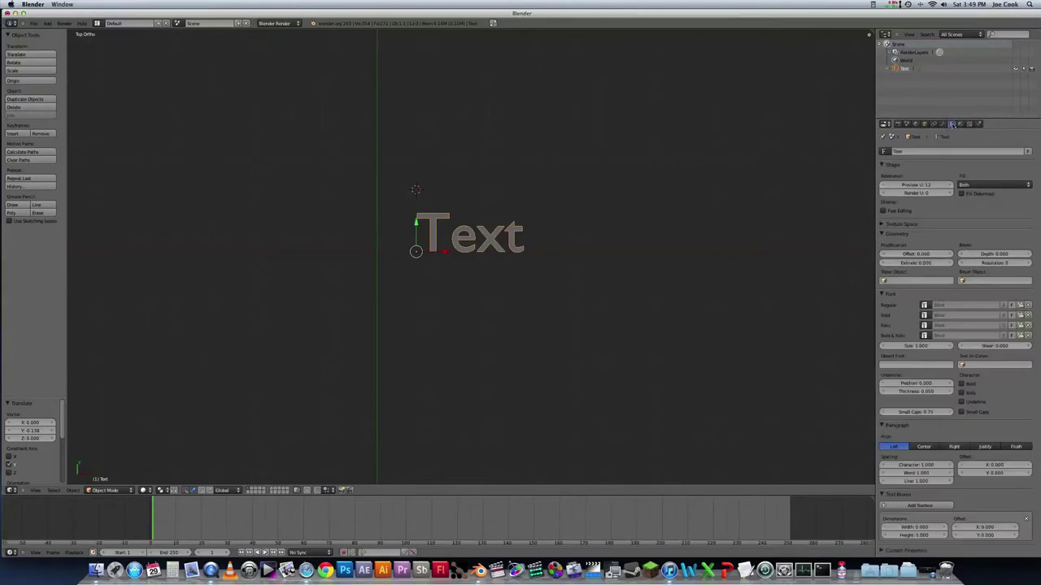
{"action": "left_click", "coordinate": [924, 446]}
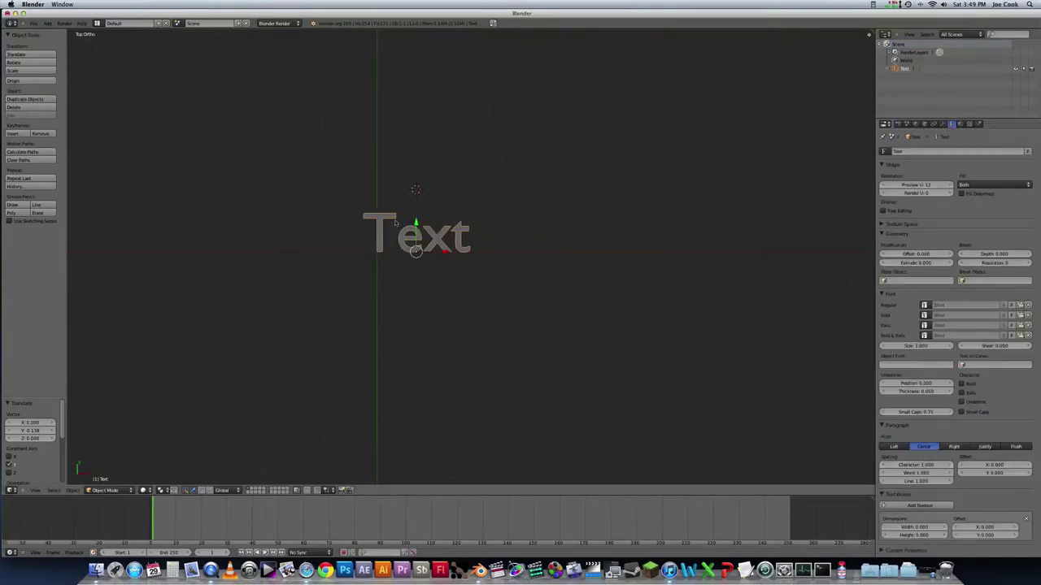
{"action": "left_click_drag", "start_coordinate": [446, 255], "coordinate": [407, 250]}
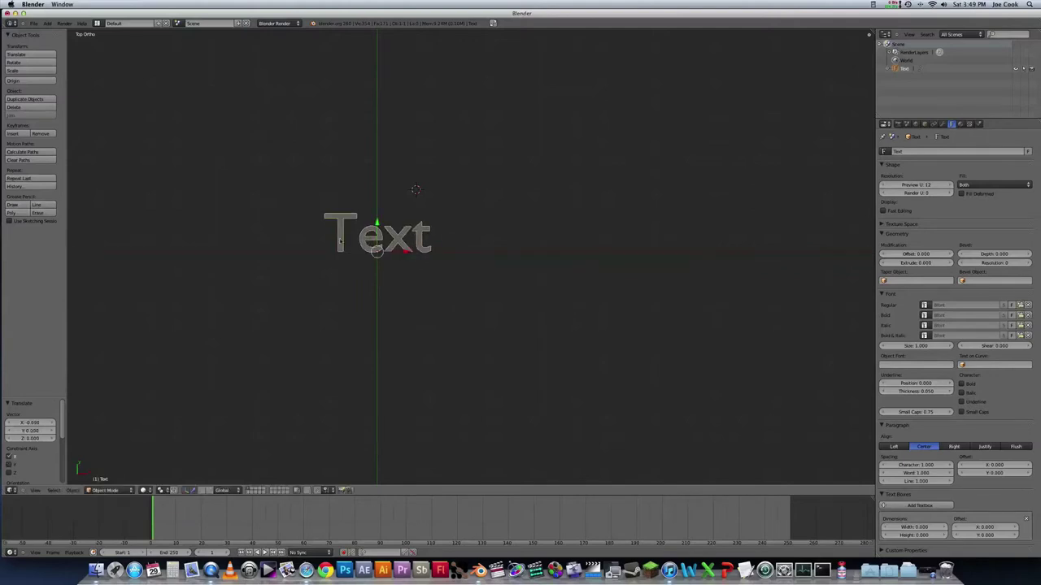
- Switch the text object into Edit Mode and back to Object Mode
{"action": "key", "text": "Tab"}
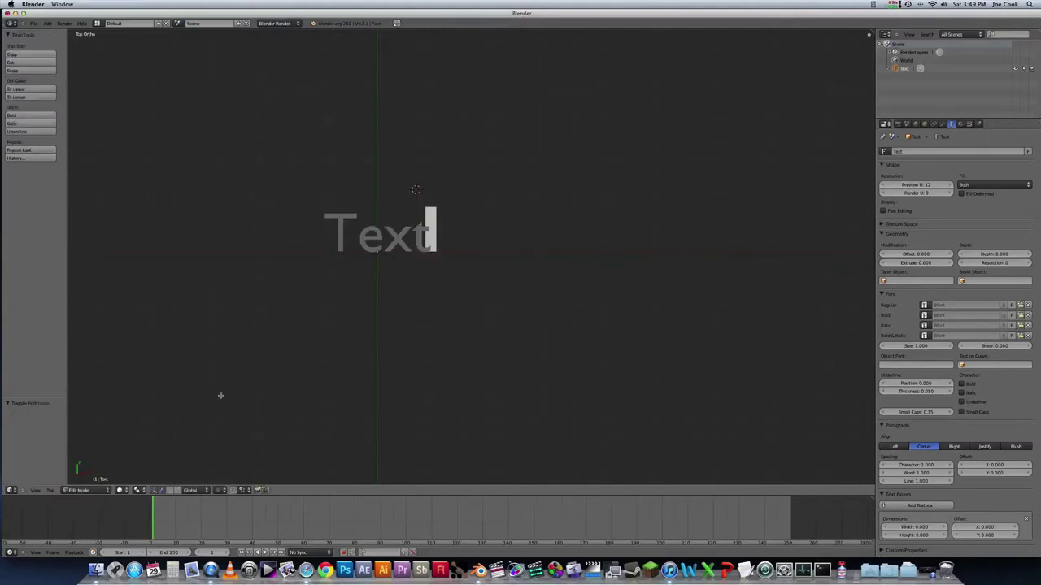
{"action": "left_click", "coordinate": [85, 490]}
{"action": "left_click", "coordinate": [81, 483]}
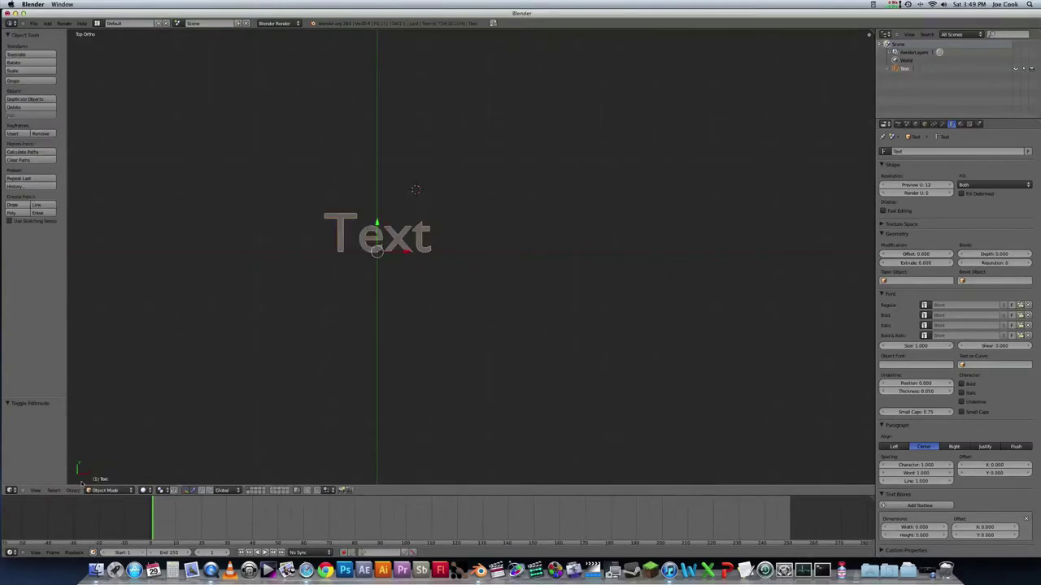
{"action": "mouse_move", "coordinate": [406, 256]}
{"action": "left_mouse_down"}
{"action": "mouse_move", "coordinate": [407, 244]}
{"action": "mouse_move", "coordinate": [464, 247]}
{"action": "mouse_move", "coordinate": [405, 252]}
{"action": "left_mouse_up"}
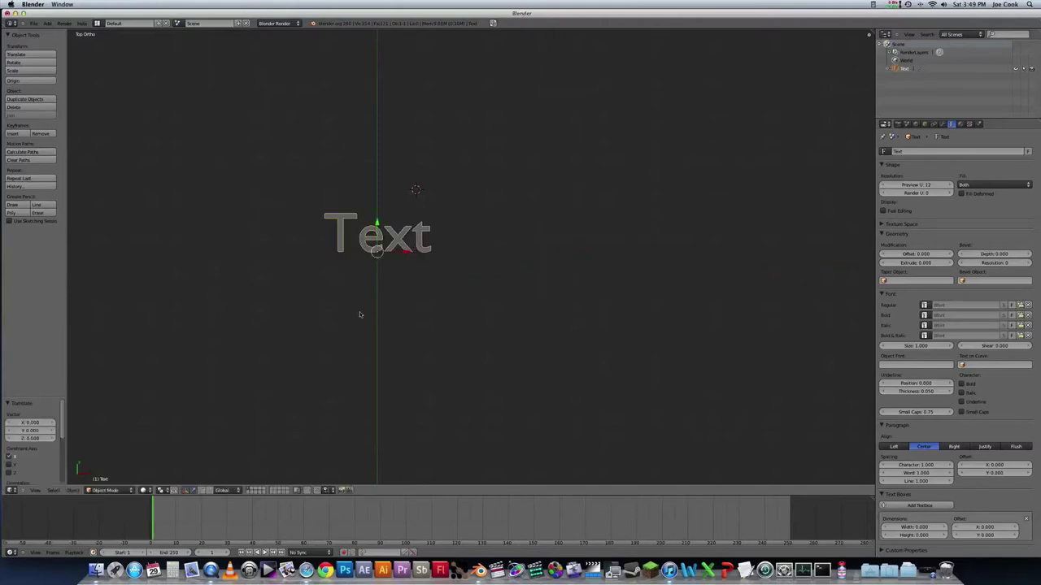
- Deselect everything, add a cube through the operator search and enter Edit Mode on it
{"action": "key", "text": "a"}
{"action": "key", "text": "space"}
{"action": "type", "text": "cube"}
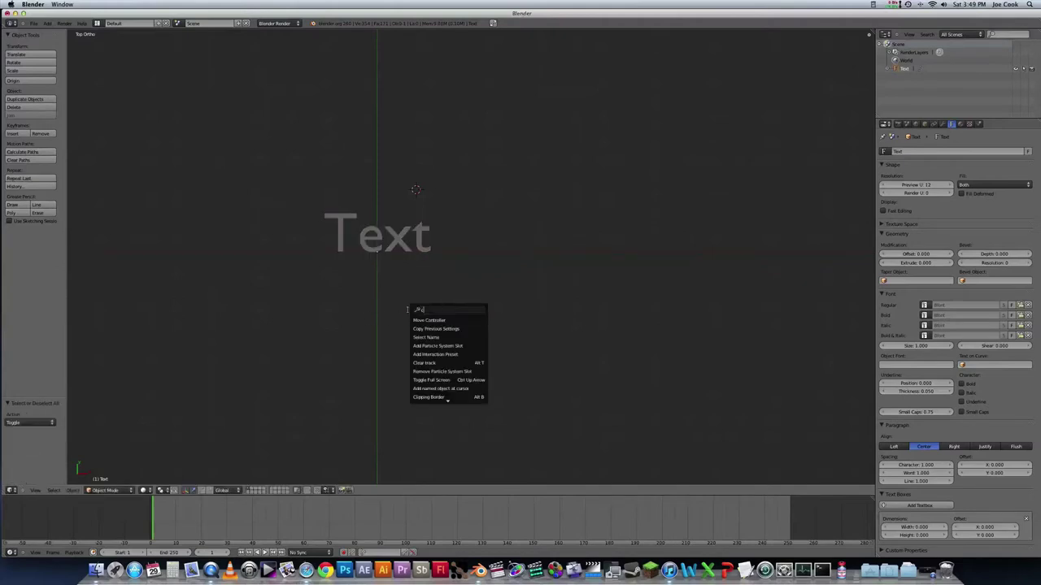
{"action": "key", "text": "Return"}
{"action": "key", "text": "Tab"}
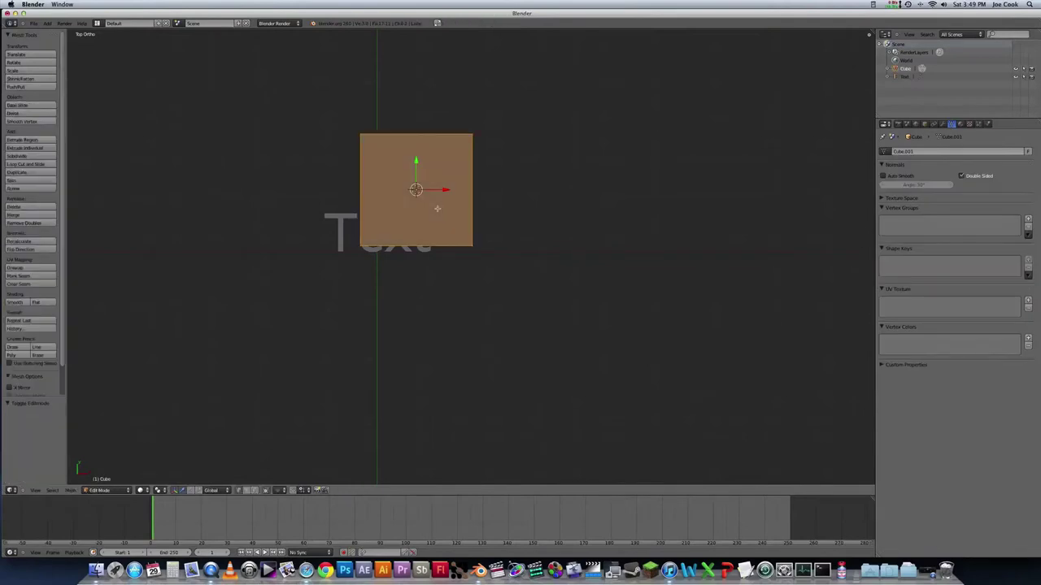
- Select one corner vertex of the cube facing the text's end and pull it along the X axis
{"action": "right_click", "coordinate": [471, 245]}
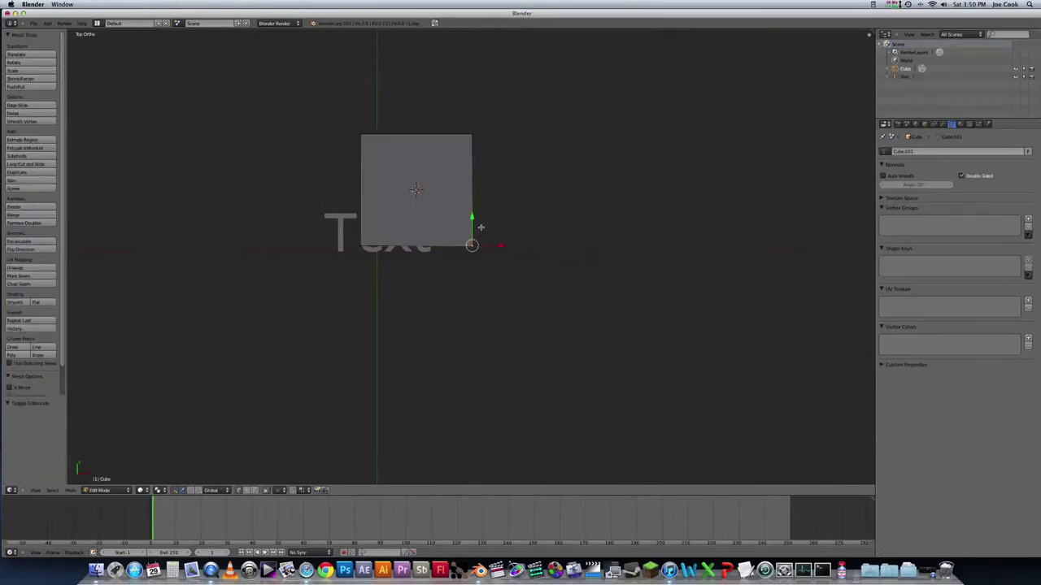
{"action": "left_click_drag", "start_coordinate": [500, 246], "coordinate": [574, 246]}
{"action": "middle_click_drag", "start_coordinate": [480, 271], "coordinate": [433, 266]}
{"action": "left_click_drag", "start_coordinate": [553, 230], "coordinate": [534, 213]}
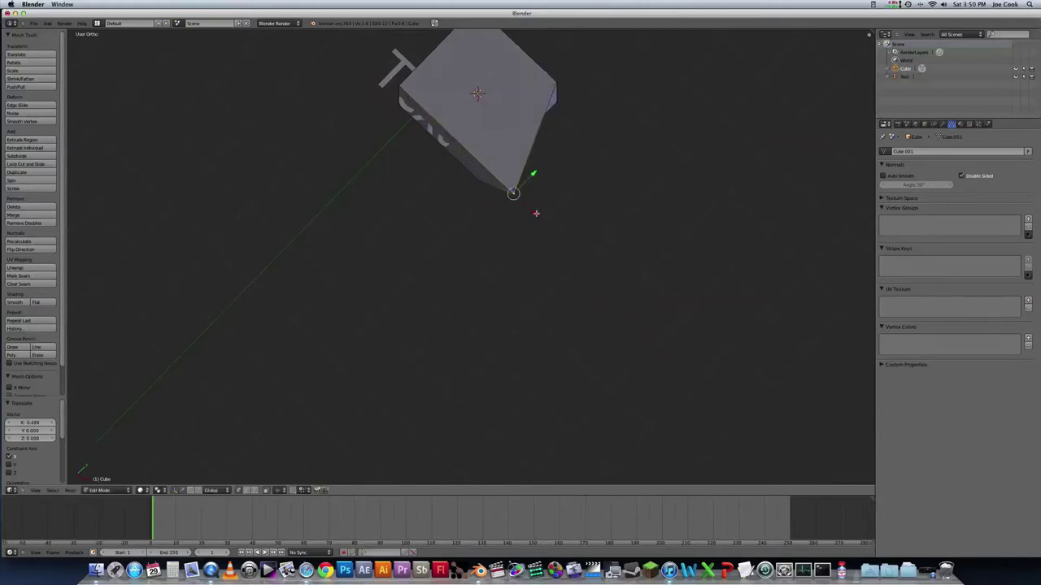
- Delete all of the cube's vertices and return to Object Mode in the top view
{"action": "key", "text": "a"}
{"action": "key", "text": "a"}
{"action": "key", "text": "x"}
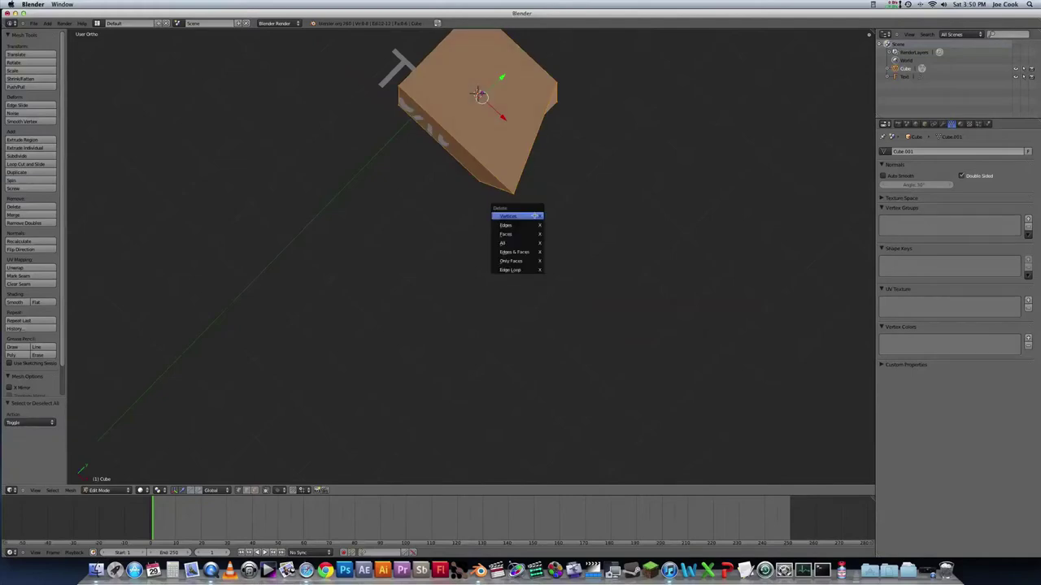
{"action": "left_click", "coordinate": [534, 216]}
{"action": "key", "text": "KP_7"}
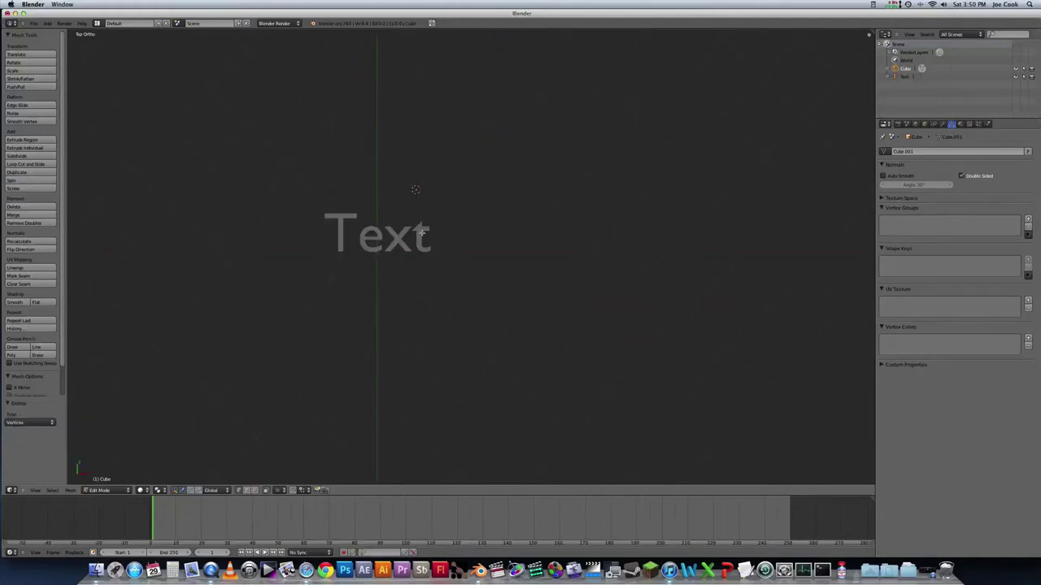
{"action": "key", "text": "Tab"}
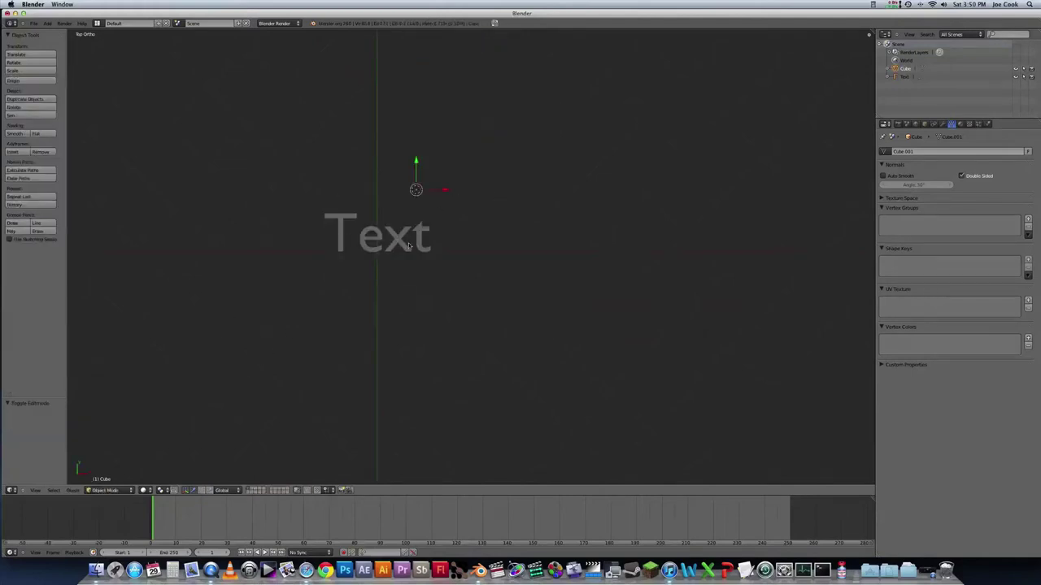
- Select the text object in the top view, enter Edit Mode and replace its wording with "Example"
{"action": "right_click", "coordinate": [401, 245]}
{"action": "key", "text": "Tab"}
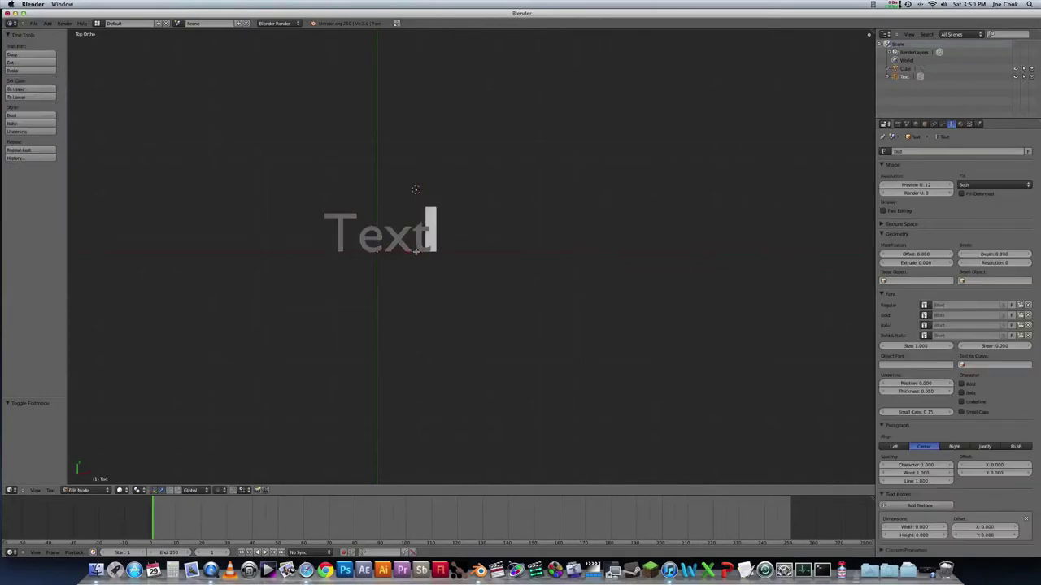
{"action": "key", "text": "BackSpace"}
{"action": "key", "text": "BackSpace"}
{"action": "key", "text": "BackSpace"}
{"action": "key", "text": "BackSpace"}
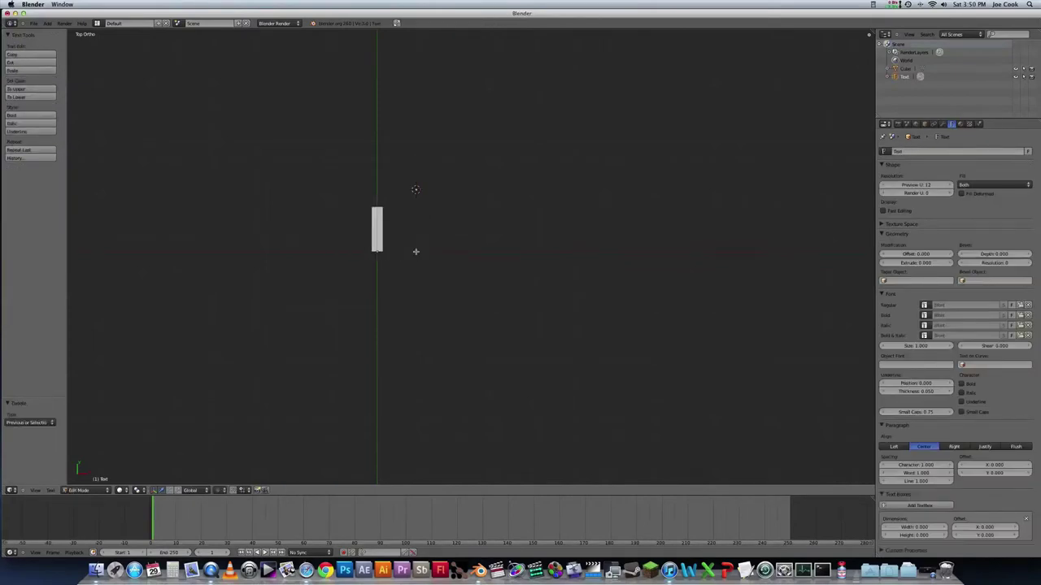
{"action": "type", "text": "Example"}
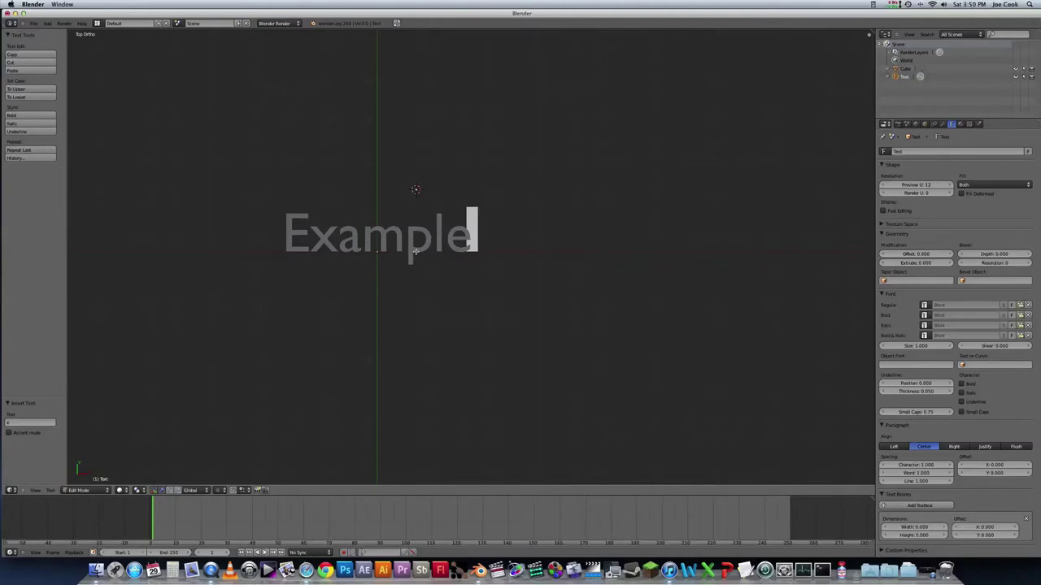
- Retype the word in capitals as "EXAMPLE" and return to Object Mode
{"action": "key", "text": "BackSpace"}
{"action": "key", "text": "BackSpace"}
{"action": "key", "text": "BackSpace"}
{"action": "key", "text": "BackSpace"}
{"action": "key", "text": "BackSpace"}
{"action": "key", "text": "BackSpace"}
{"action": "type", "text": "XAMPLE"}
{"action": "key", "text": "Tab"}
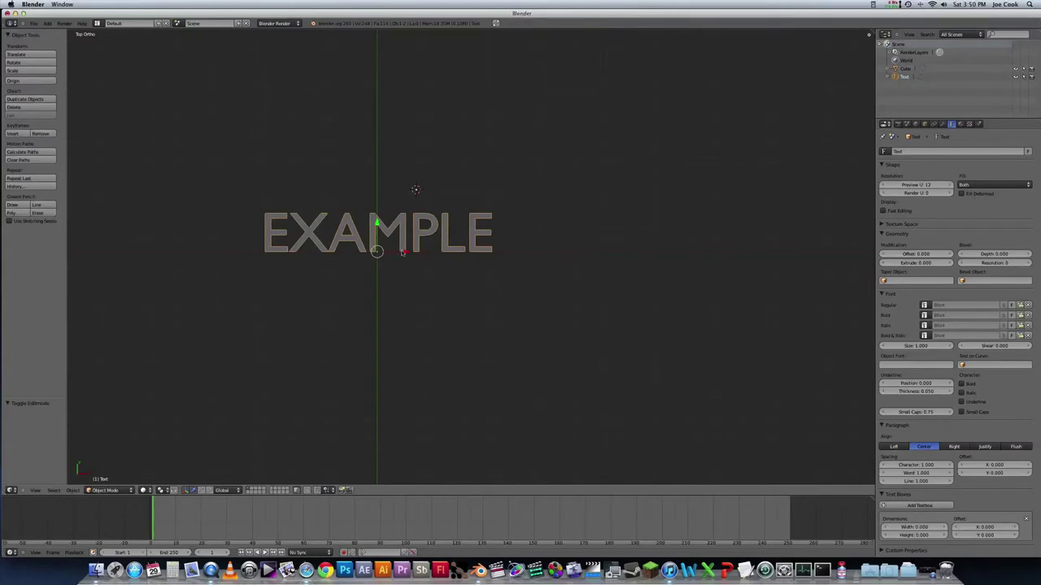
{"action": "middle_click_drag", "start_coordinate": [429, 268], "coordinate": [487, 288], "text": "shift"}
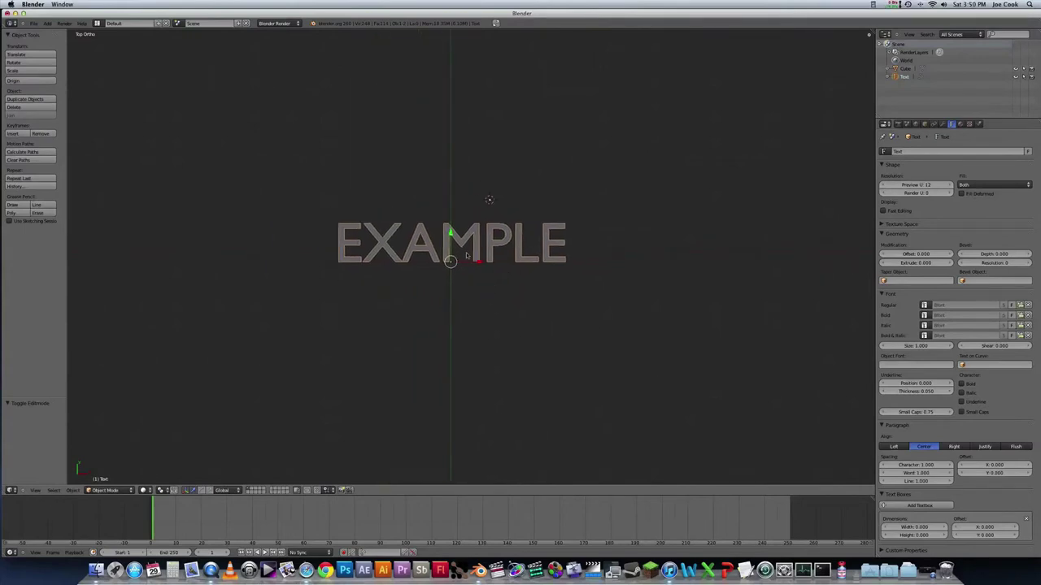
{"action": "key", "text": "Tab"}
{"action": "key", "text": "Tab"}
{"action": "key", "text": "a"}
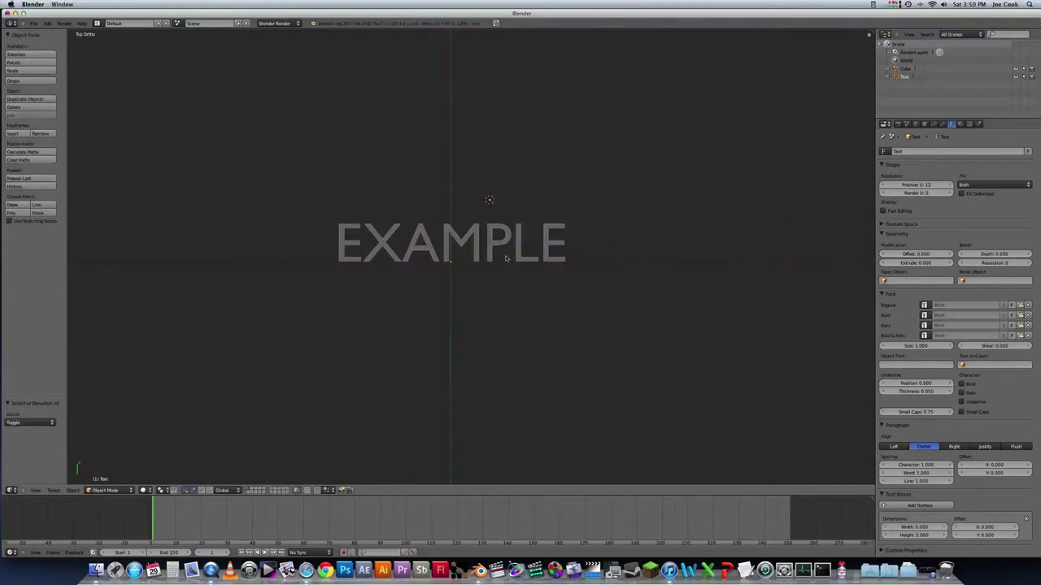
- Select the text and load corp.ttf from the user Library's Fonts folder as its regular font
{"action": "right_click", "coordinate": [496, 242]}
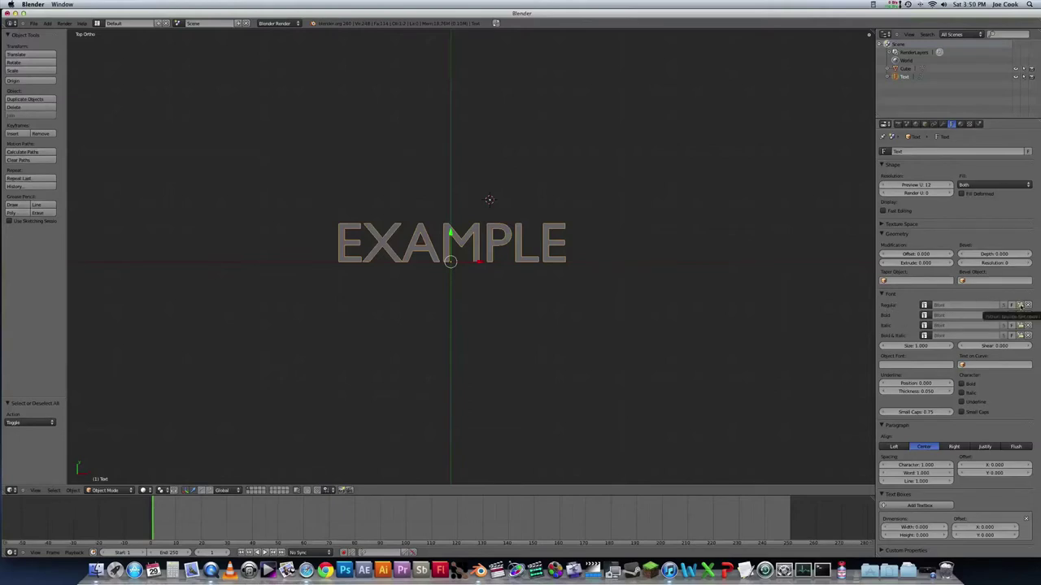
{"action": "left_click", "coordinate": [1020, 306]}
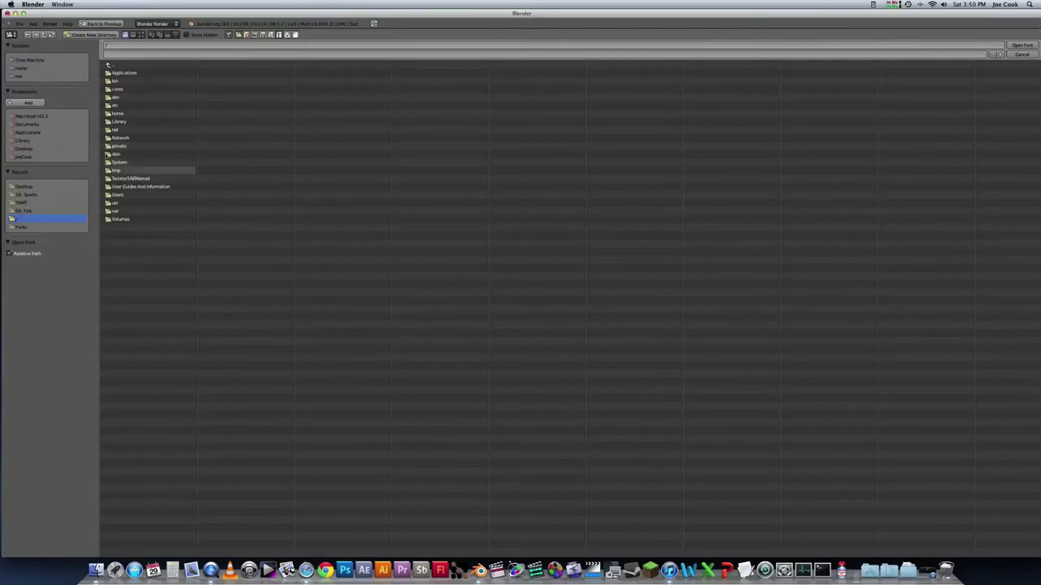
{"action": "left_click", "coordinate": [22, 141]}
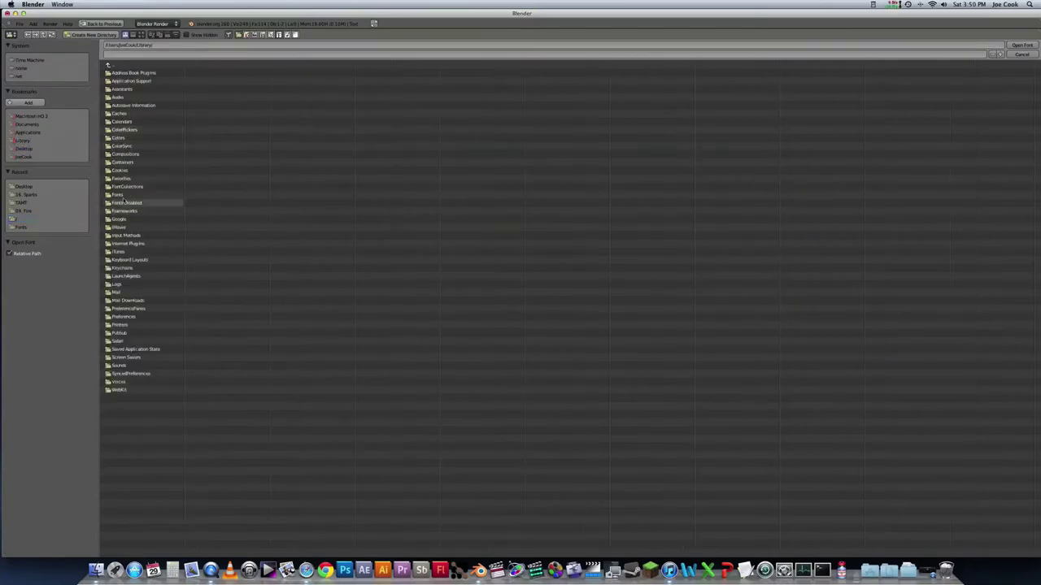
{"action": "left_click", "coordinate": [122, 195]}
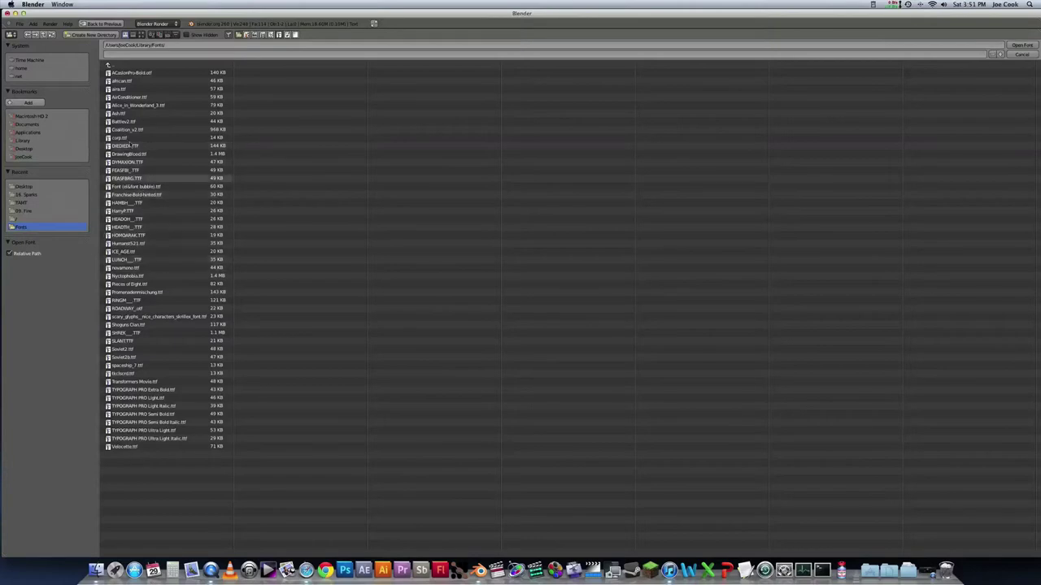
{"action": "left_click", "coordinate": [119, 138]}
{"action": "left_click", "coordinate": [1022, 45]}
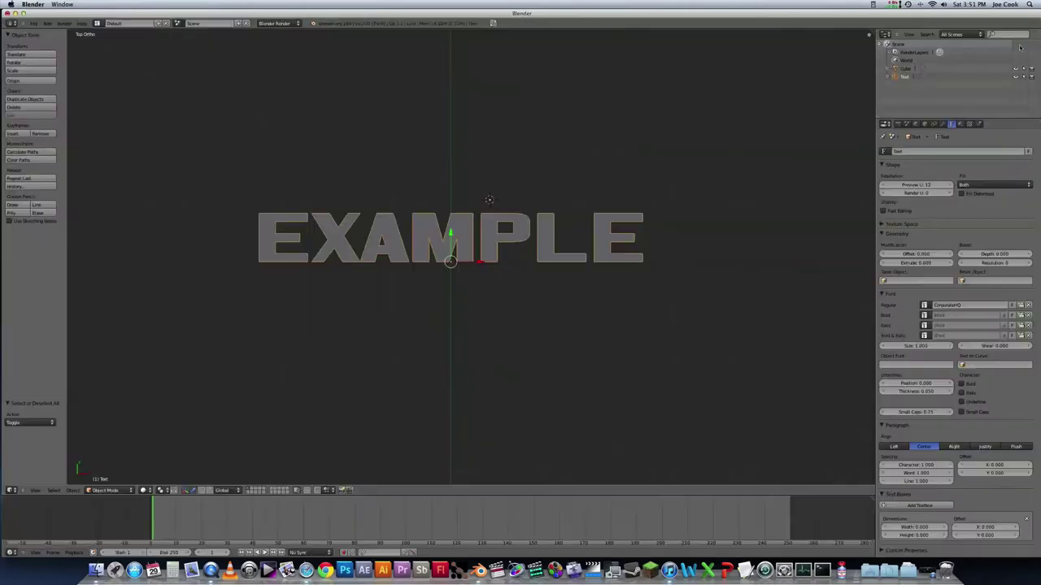
- Inspect the EXAMPLE text from an angle and at different zoom levels, finishing in the top view
{"action": "middle_click_drag", "start_coordinate": [515, 248], "coordinate": [520, 286]}
{"action": "key", "text": "KP_7"}
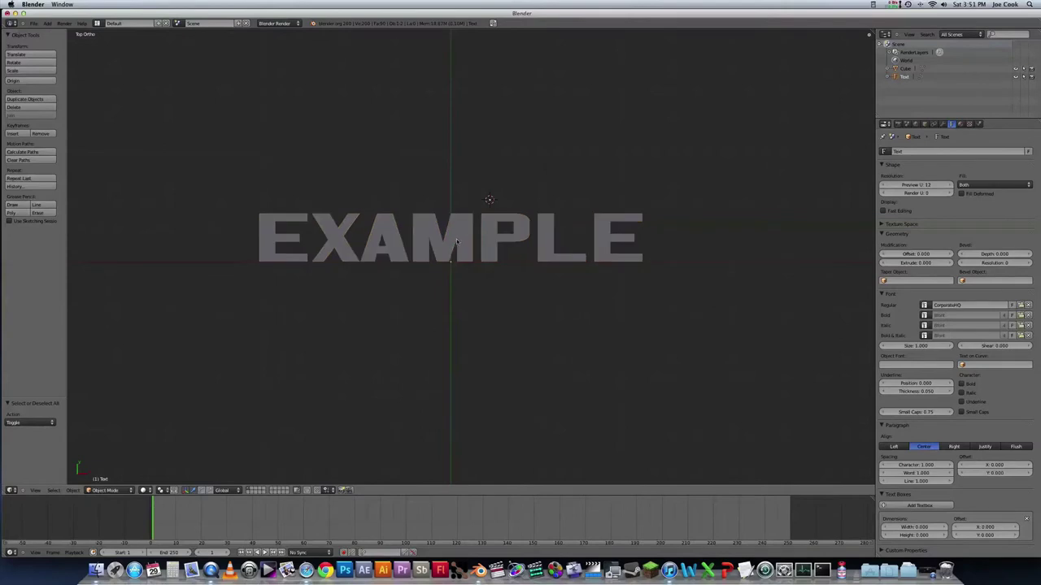
{"action": "mouse_move", "coordinate": [483, 279]}
{"action": "middle_mouse_down"}
{"action": "mouse_move", "coordinate": [476, 190]}
{"action": "mouse_move", "coordinate": [534, 186]}
{"action": "mouse_move", "coordinate": [578, 238]}
{"action": "mouse_move", "coordinate": [468, 282]}
{"action": "middle_mouse_up"}
{"action": "scroll", "coordinate": [486, 213], "scroll_direction": "down", "scroll_amount": 4}
{"action": "key", "text": "KP_7"}
{"action": "scroll", "coordinate": [470, 281], "scroll_direction": "up", "scroll_amount": 8}
{"action": "middle_click_drag", "start_coordinate": [494, 288], "coordinate": [498, 220], "text": "shift"}
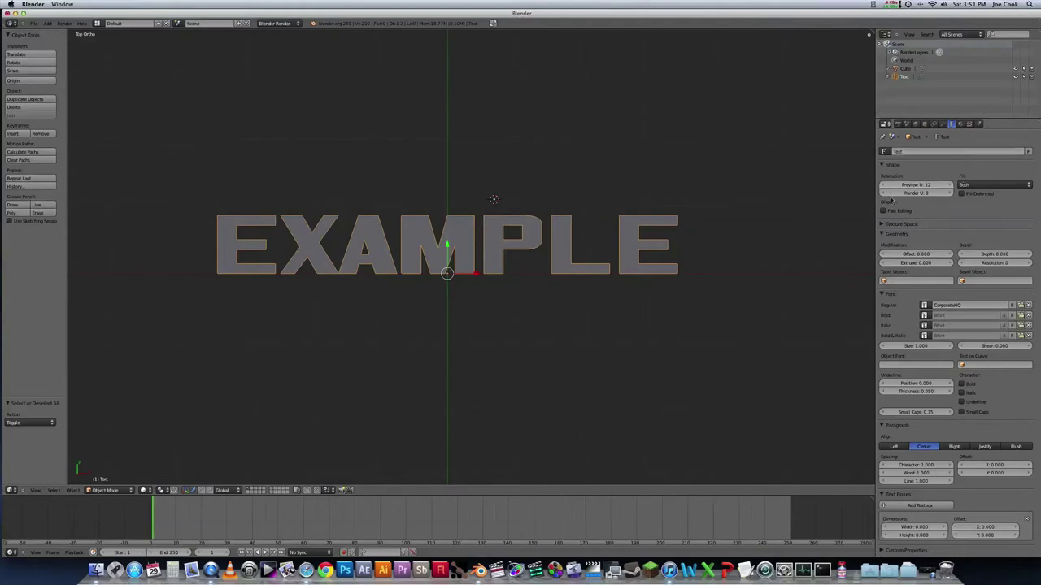
- Try a hugely oversized Extrude value on the text and inspect its depth from the side
{"action": "left_click", "coordinate": [882, 235]}
{"action": "left_click", "coordinate": [882, 234]}
{"action": "left_click_drag", "start_coordinate": [921, 264], "coordinate": [986, 265]}
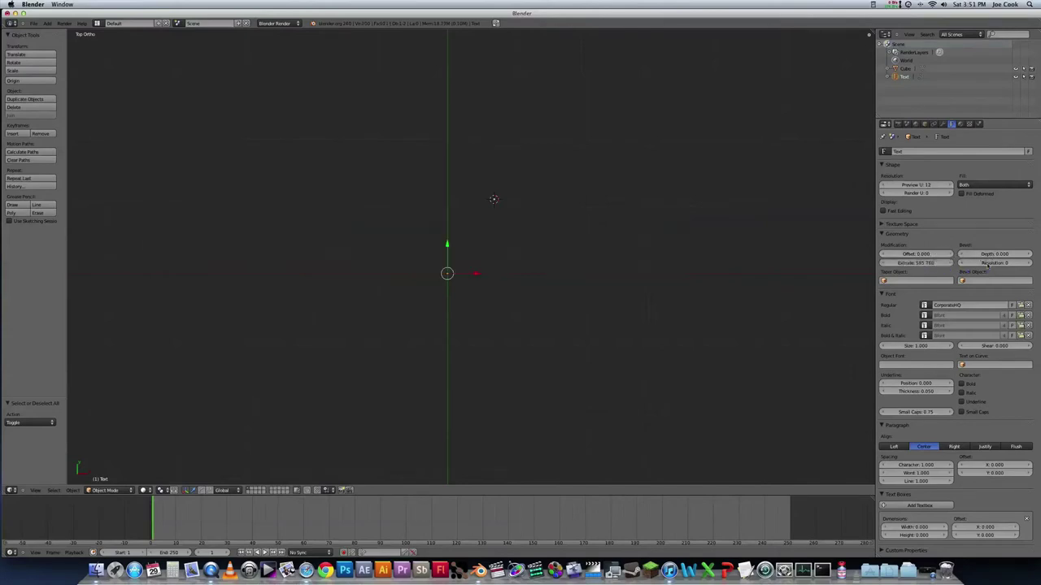
{"action": "middle_click_drag", "start_coordinate": [756, 244], "coordinate": [627, 203]}
{"action": "left_click", "coordinate": [927, 263]}
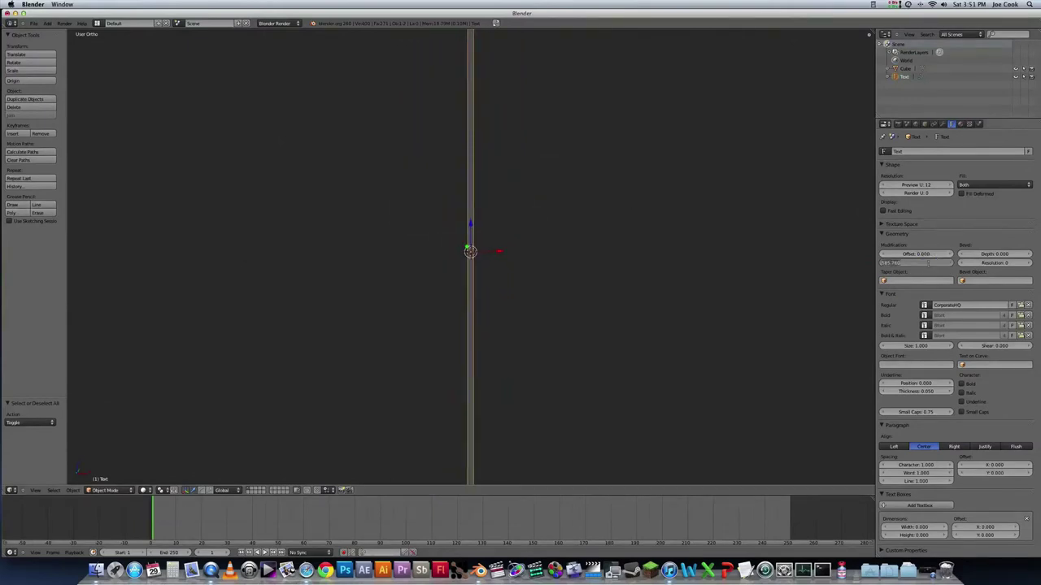
{"action": "key", "text": "BackSpace"}
{"action": "key", "text": "Escape"}
- Set the text's Extrude to 0.3 and check its thickness before returning to the top view
{"action": "left_click", "coordinate": [924, 265]}
{"action": "key", "text": "BackSpace"}
{"action": "type", "text": "0.3"}
{"action": "key", "text": "Return"}
{"action": "scroll", "coordinate": [522, 235], "scroll_direction": "down", "scroll_amount": 5}
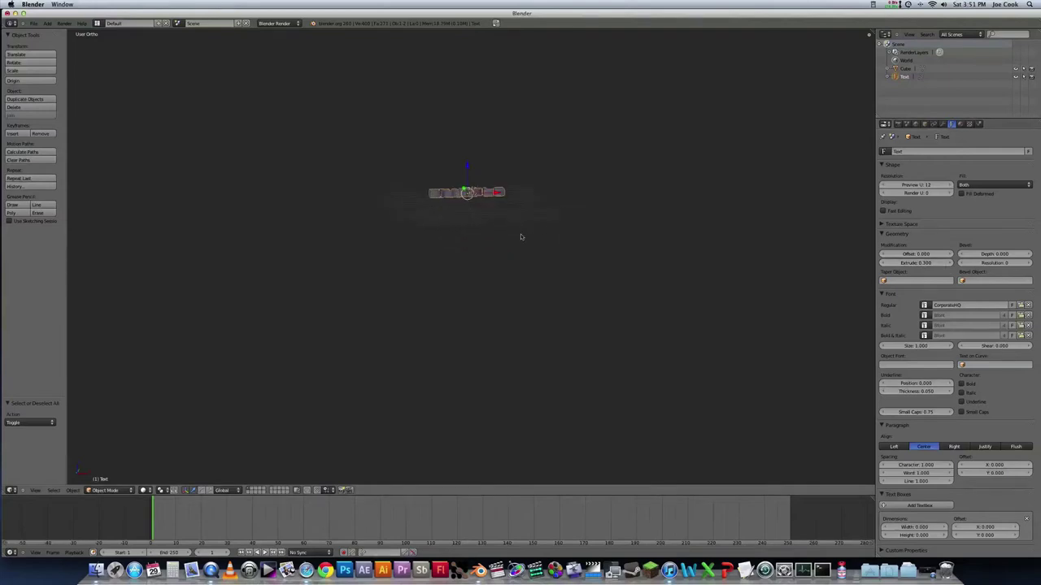
{"action": "mouse_move", "coordinate": [534, 170]}
{"action": "middle_mouse_down"}
{"action": "mouse_move", "coordinate": [523, 236]}
{"action": "mouse_move", "coordinate": [546, 208]}
{"action": "mouse_move", "coordinate": [534, 176]}
{"action": "mouse_move", "coordinate": [534, 195]}
{"action": "mouse_move", "coordinate": [500, 177]}
{"action": "mouse_move", "coordinate": [512, 214]}
{"action": "middle_mouse_up"}
{"action": "scroll", "coordinate": [521, 236], "scroll_direction": "up", "scroll_amount": 8}
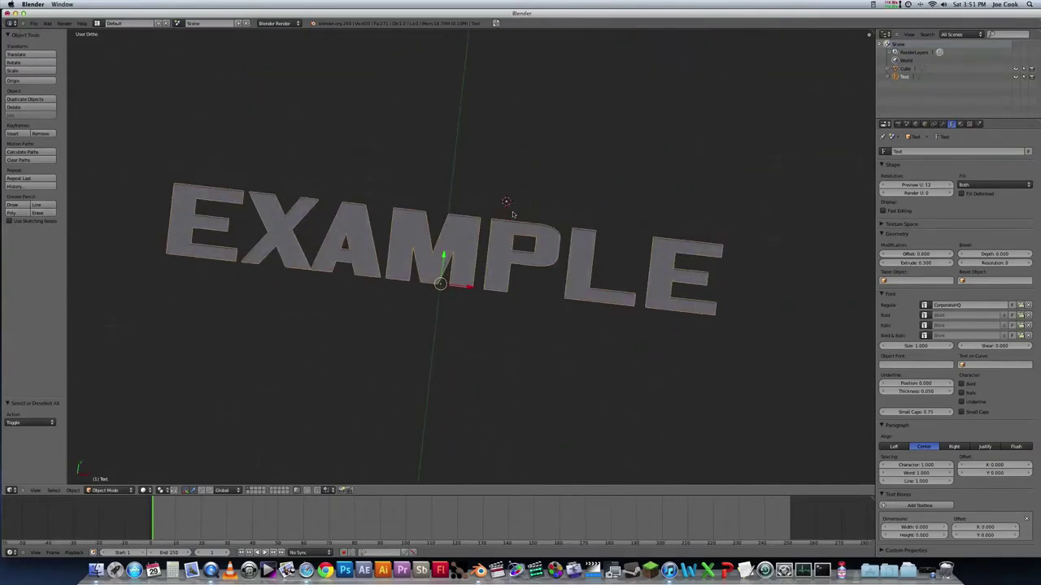
{"action": "key", "text": "KP_7"}
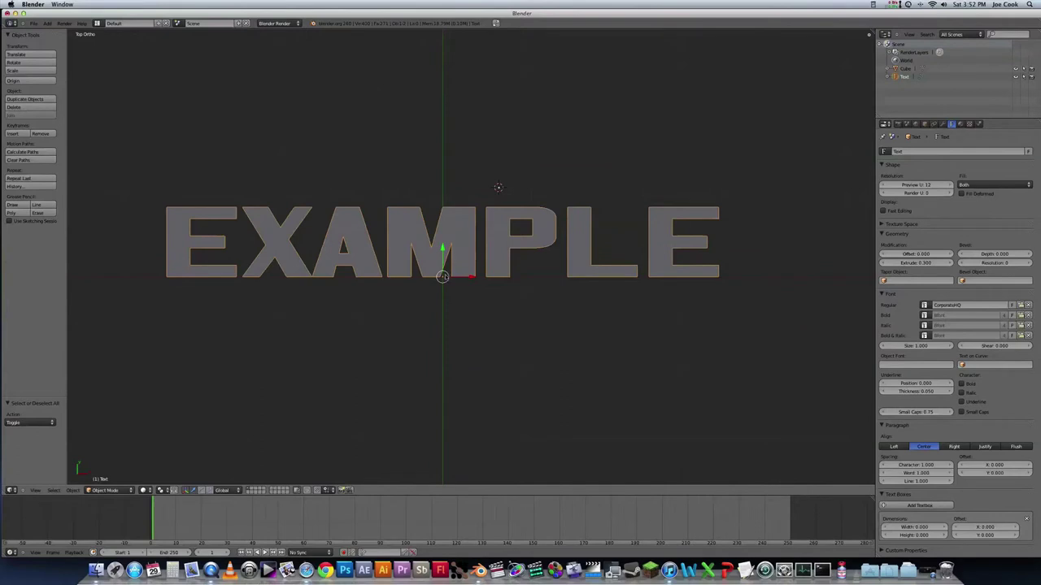
- Move the text along the Z axis while in the top view
{"action": "key", "text": "g"}
{"action": "key", "text": "z"}
{"action": "left_click", "coordinate": [462, 247]}
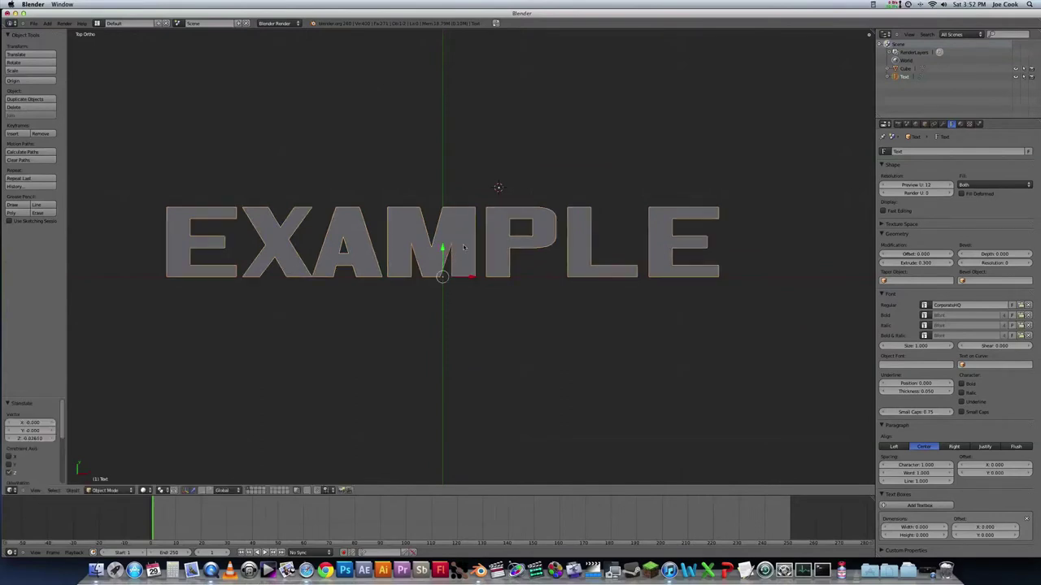
- Move the text along Z from an angled view, undo that move and return to the top view
{"action": "middle_click_drag", "start_coordinate": [462, 247], "coordinate": [455, 119]}
{"action": "left_click_drag", "start_coordinate": [453, 119], "coordinate": [453, 162]}
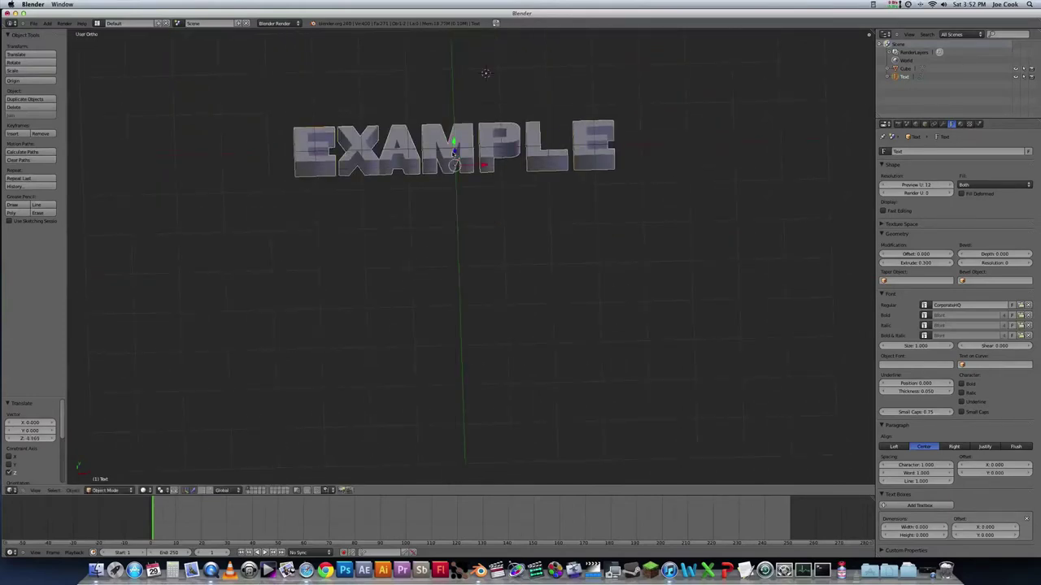
{"action": "key", "text": "ctrl+z"}
{"action": "key", "text": "KP_7"}
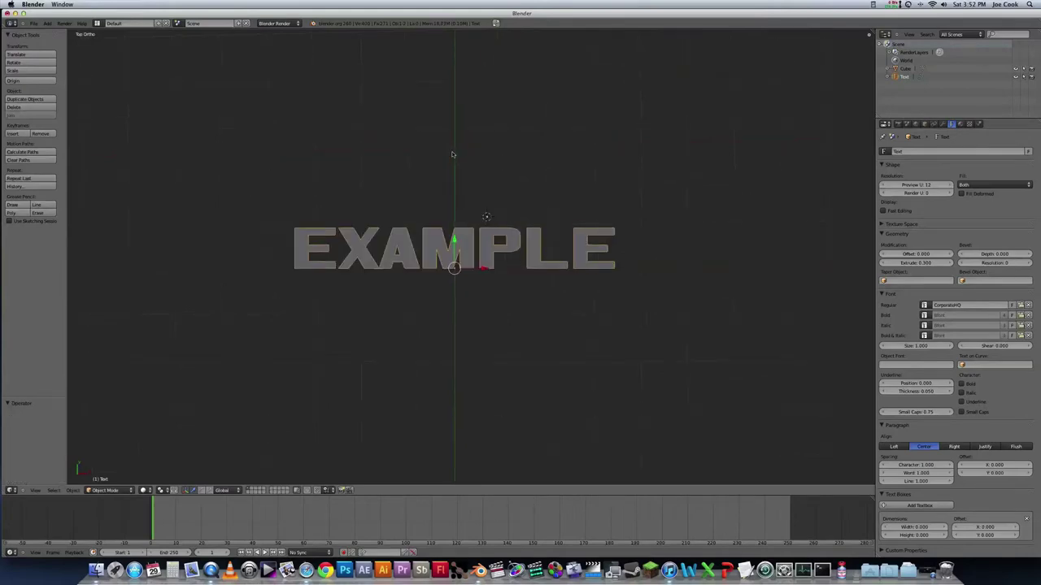
{"action": "key", "text": "a"}
{"action": "right_click", "coordinate": [481, 247]}
{"action": "key", "text": "a"}
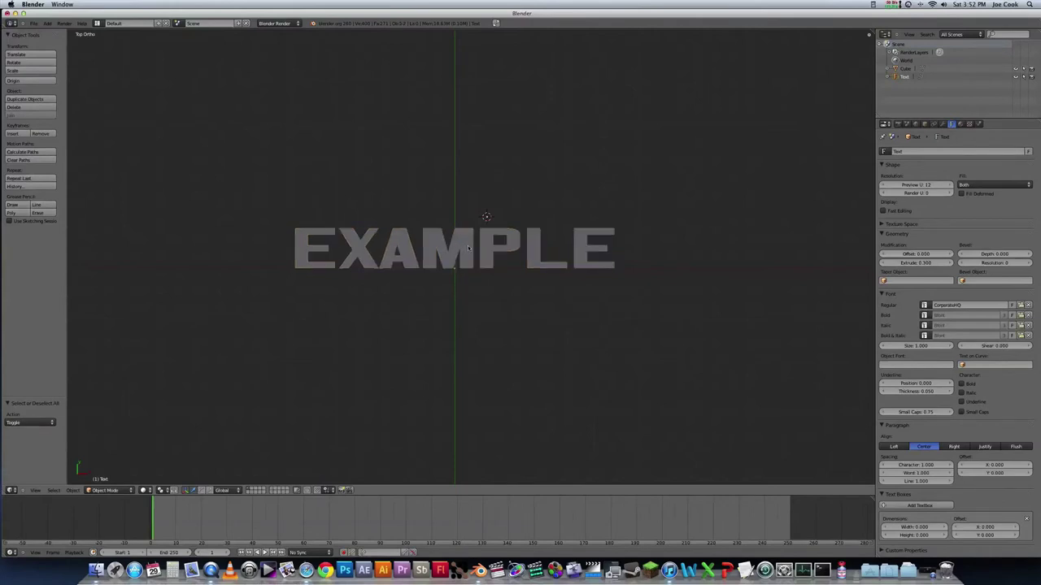
{"action": "key", "text": "a"}
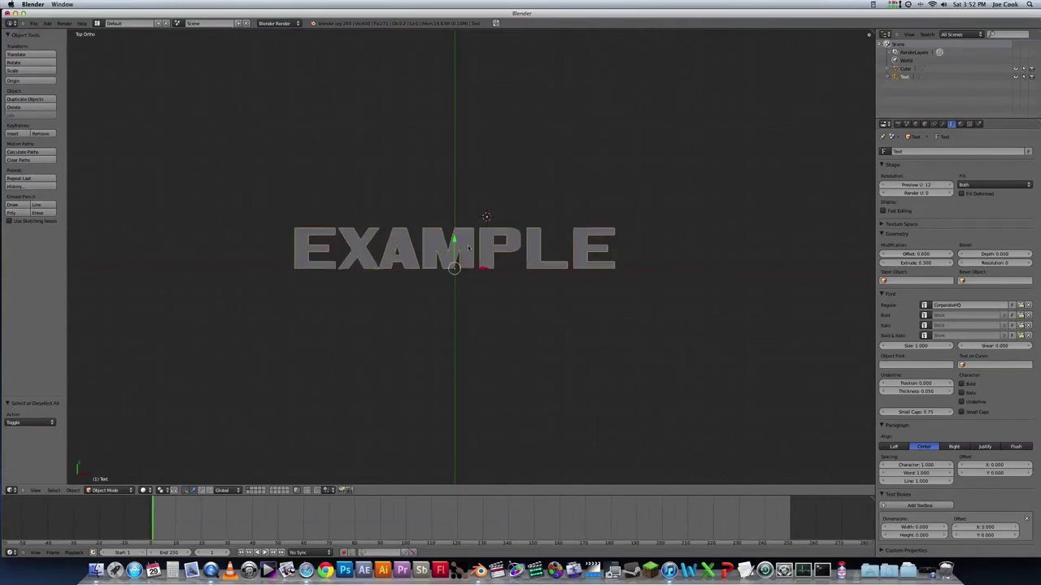
- Try a bevel depth of 0.3 on the extruded text while viewing it at an angle
{"action": "middle_click_drag", "start_coordinate": [472, 258], "coordinate": [477, 255]}
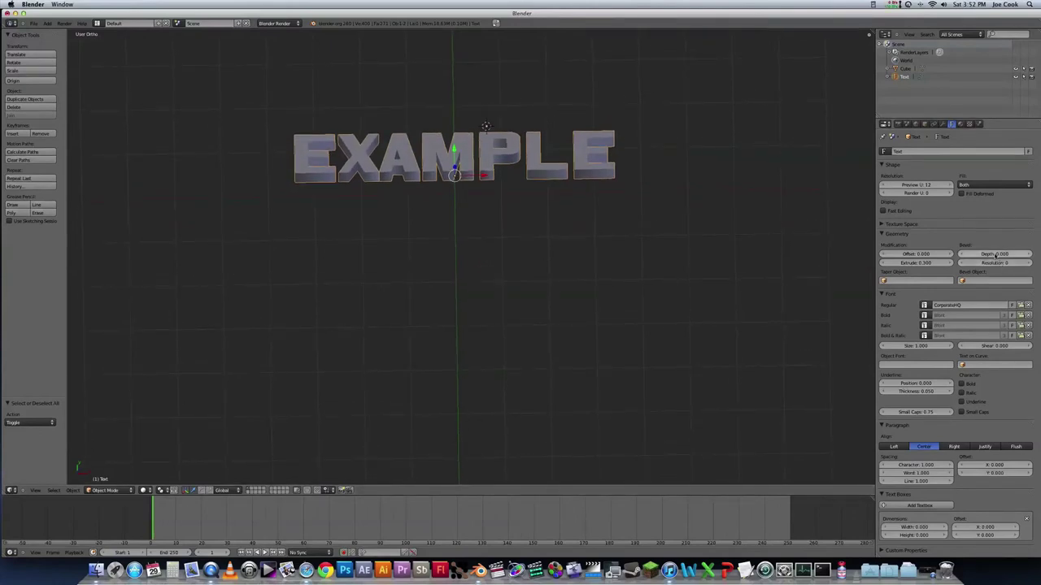
{"action": "mouse_move", "coordinate": [999, 254]}
{"action": "left_mouse_down"}
{"action": "mouse_move", "coordinate": [1018, 255]}
{"action": "mouse_move", "coordinate": [993, 254]}
{"action": "left_mouse_up"}
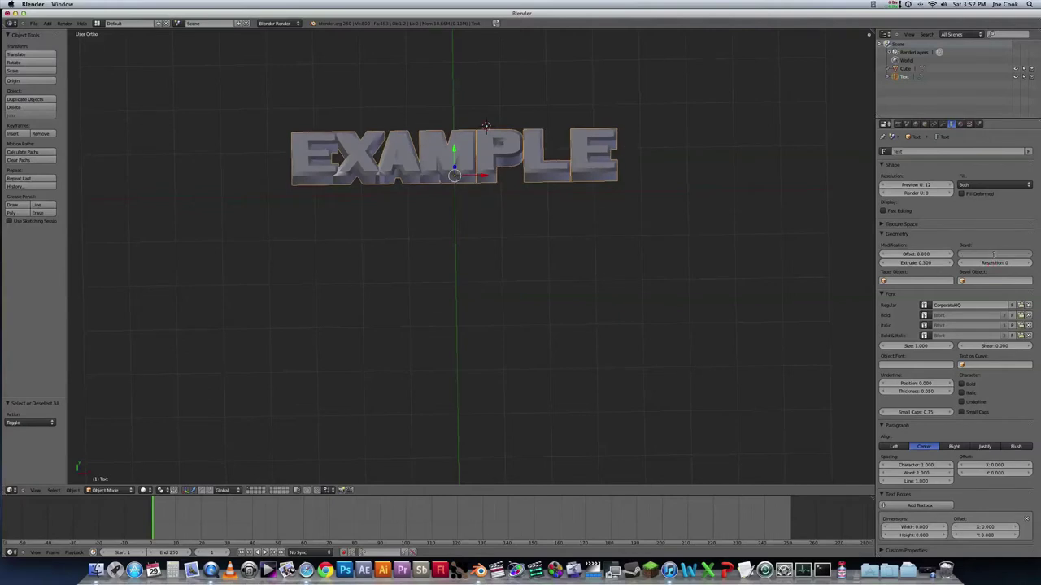
{"action": "type", "text": "0.3"}
{"action": "key", "text": "Return"}
- Set the text's bevel depth to 0.03 and view the bevelled edges at an angle
{"action": "left_click", "coordinate": [998, 255]}
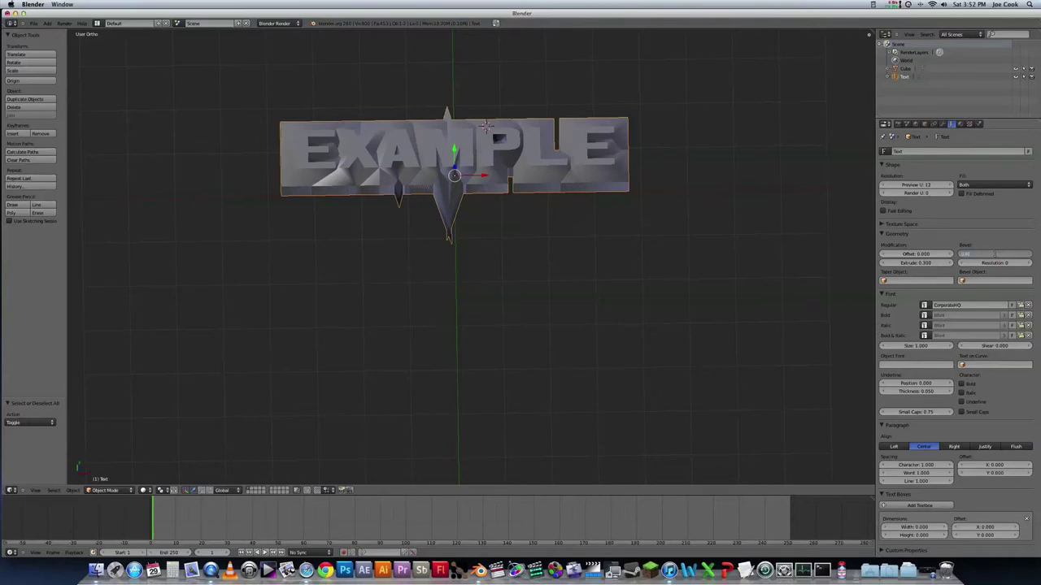
{"action": "type", "text": "0.03"}
{"action": "key", "text": "Return"}
{"action": "middle_click_drag", "start_coordinate": [694, 235], "coordinate": [660, 193]}
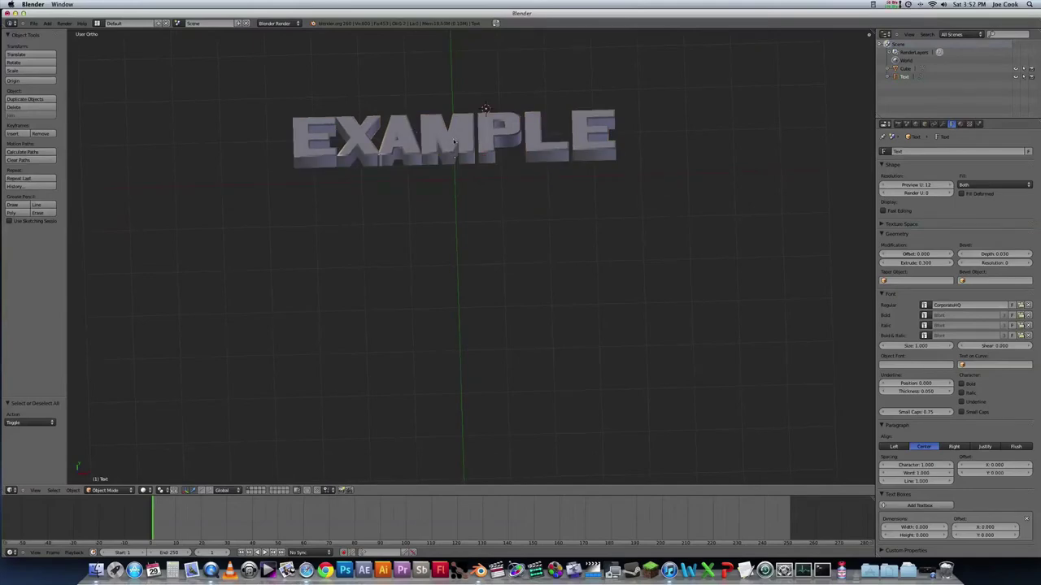
- Return to the top view and add a camera through the operator search
{"action": "key", "text": "KP_7"}
{"action": "key", "text": "space"}
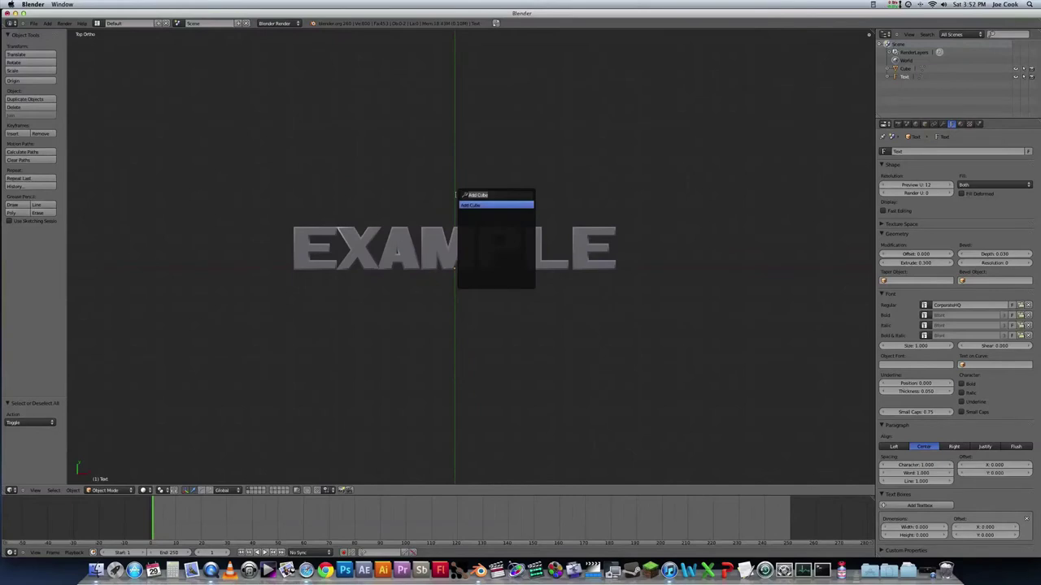
{"action": "type", "text": "camera"}
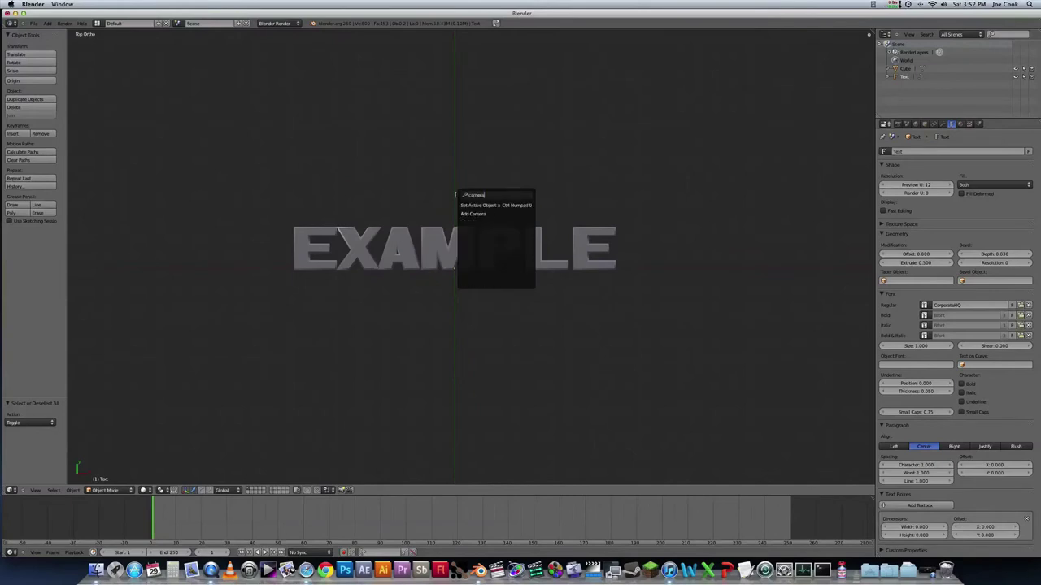
{"action": "key", "text": "Return"}
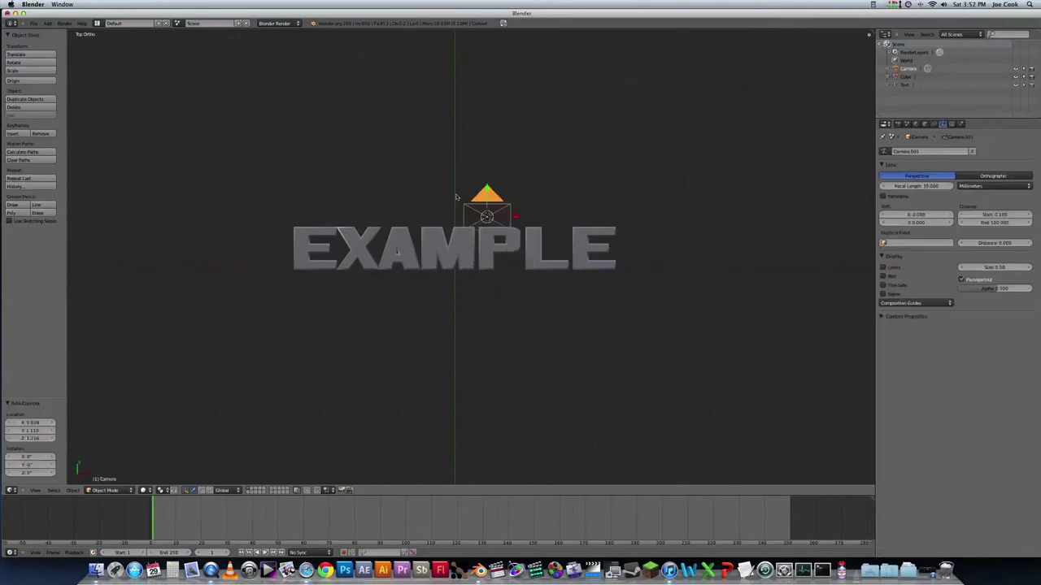
- Centre the camera over the EXAMPLE text by moving it along the X axis and along the Y axis
{"action": "key", "text": "g"}
{"action": "key", "text": "x"}
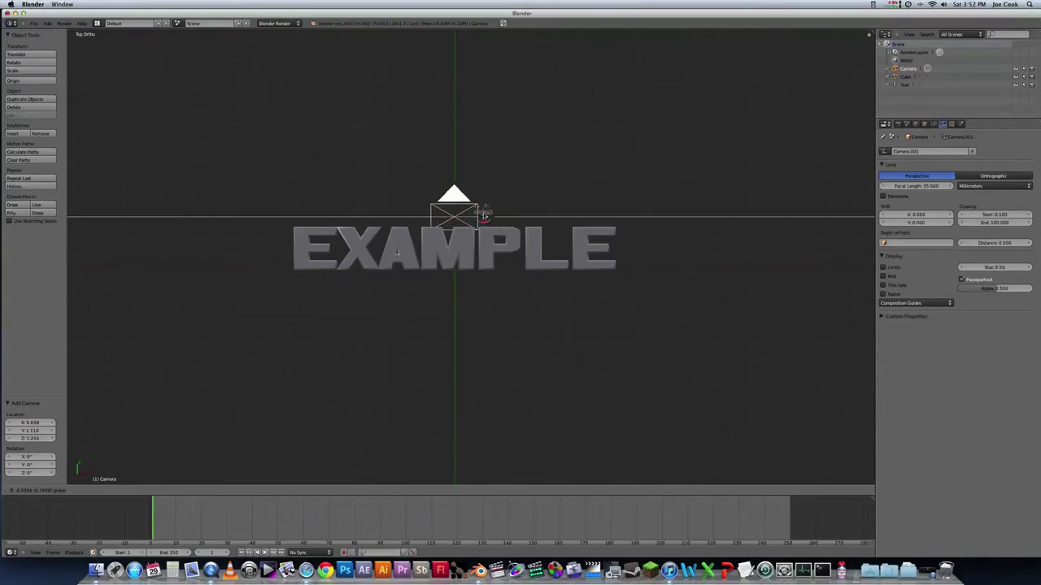
{"action": "left_click", "coordinate": [485, 217]}
{"action": "key", "text": "r"}
{"action": "key", "text": "x"}
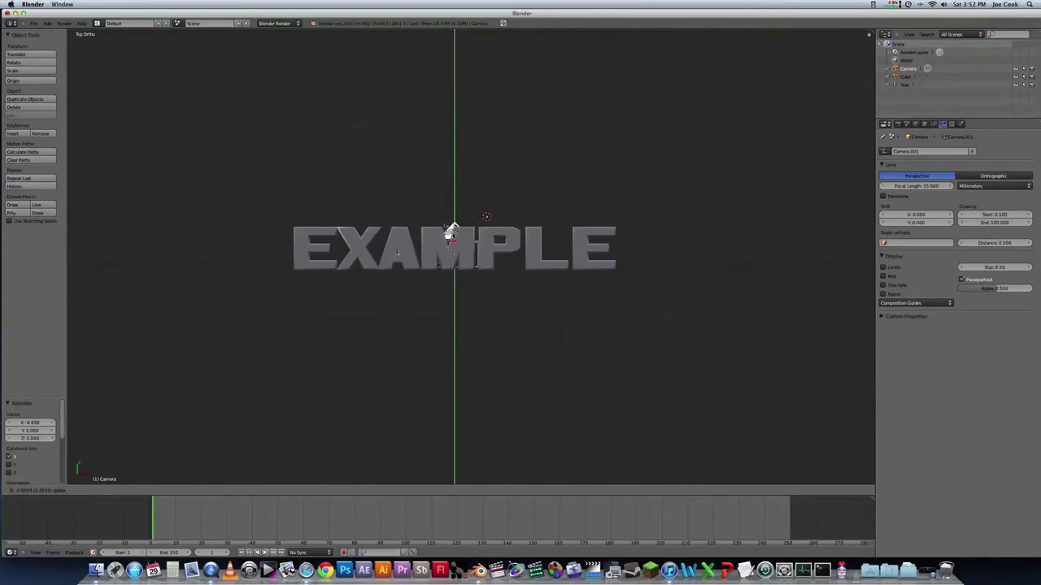
{"action": "left_click", "coordinate": [449, 238]}
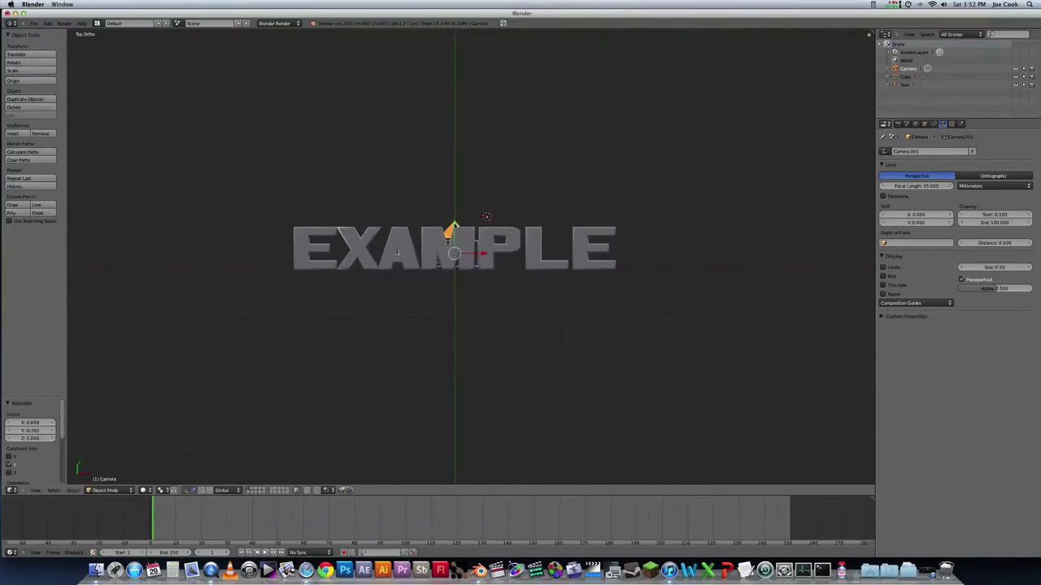
- In the right view, raise the camera along the Z axis to well above the text
{"action": "key", "text": "KP_3"}
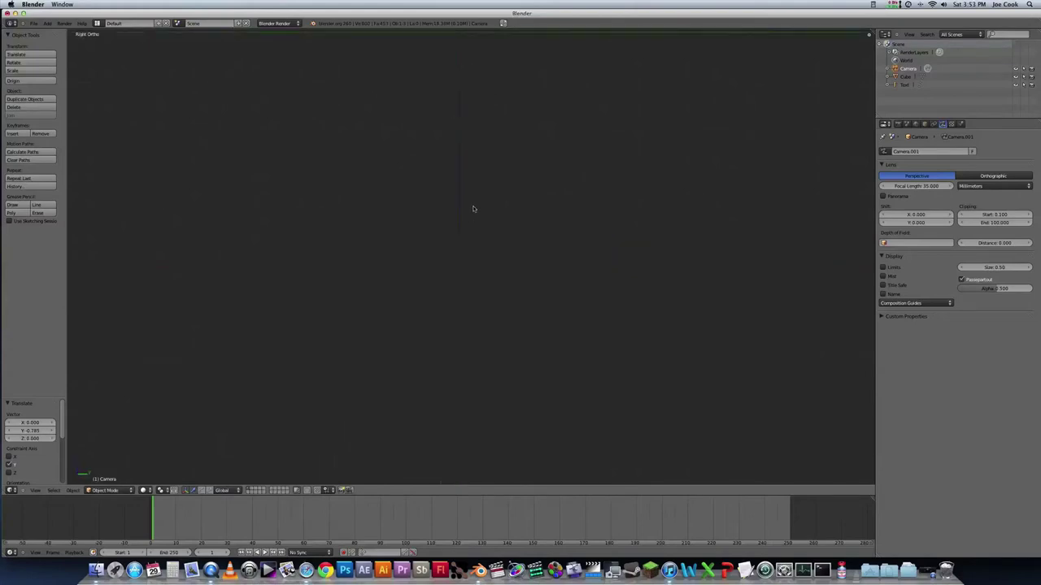
{"action": "left_click_drag", "start_coordinate": [472, 140], "coordinate": [472, 63]}
{"action": "middle_click_drag", "start_coordinate": [472, 63], "coordinate": [478, 157], "text": "shift"}
{"action": "left_click_drag", "start_coordinate": [477, 158], "coordinate": [476, 82]}
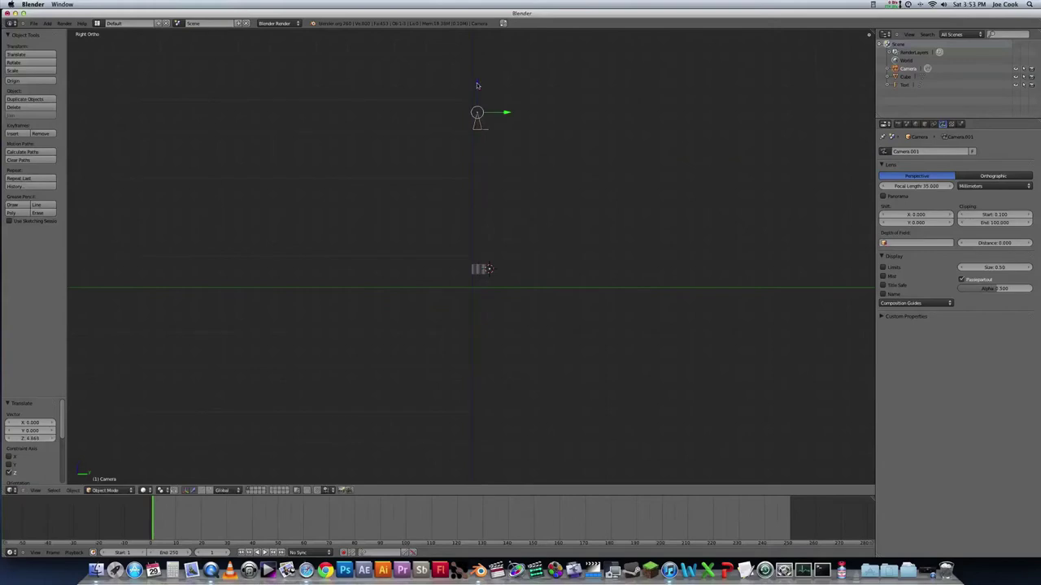
- In the right view, raise the camera a little further along the Z axis and look through it to frame the text
{"action": "key", "text": "KP_0"}
{"action": "key", "text": "KP_3"}
{"action": "left_click_drag", "start_coordinate": [477, 91], "coordinate": [476, 58]}
{"action": "key", "text": "KP_0"}
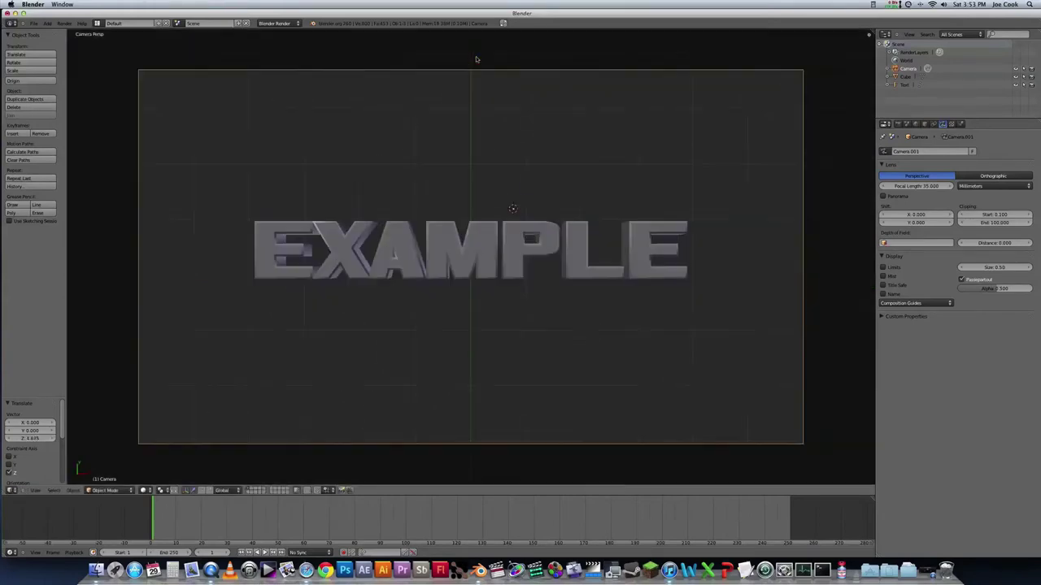
- Render still images of the unlit EXAMPLE text from the camera and return to the camera view
{"action": "left_click", "coordinate": [65, 23]}
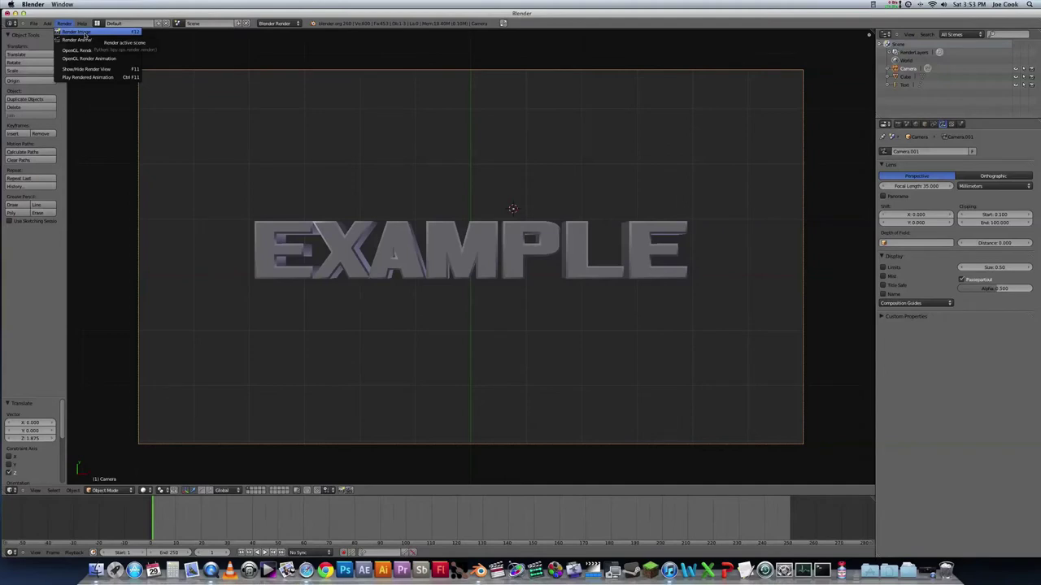
{"action": "left_click", "coordinate": [81, 31]}
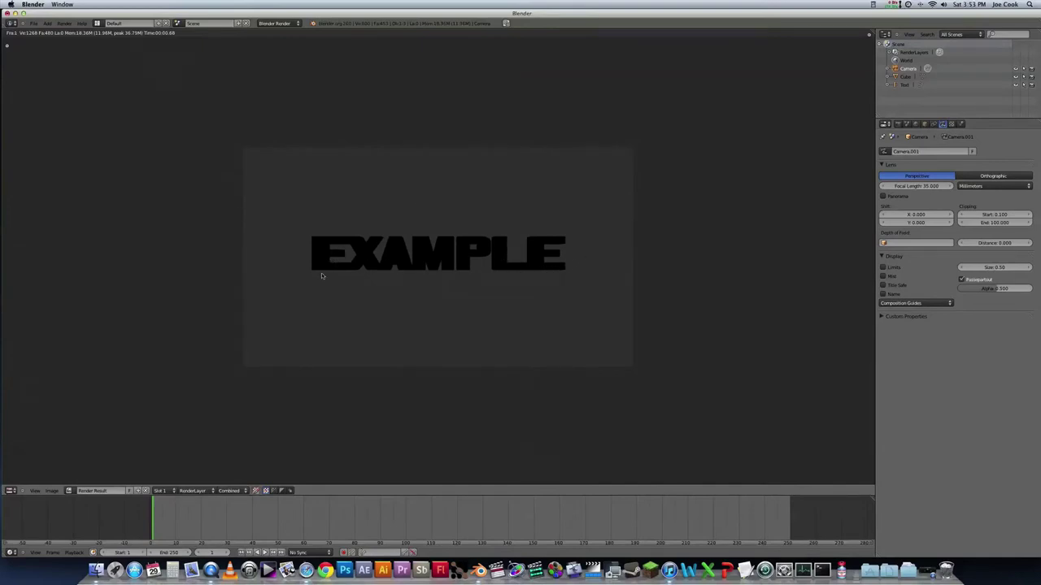
{"action": "key", "text": "Escape"}
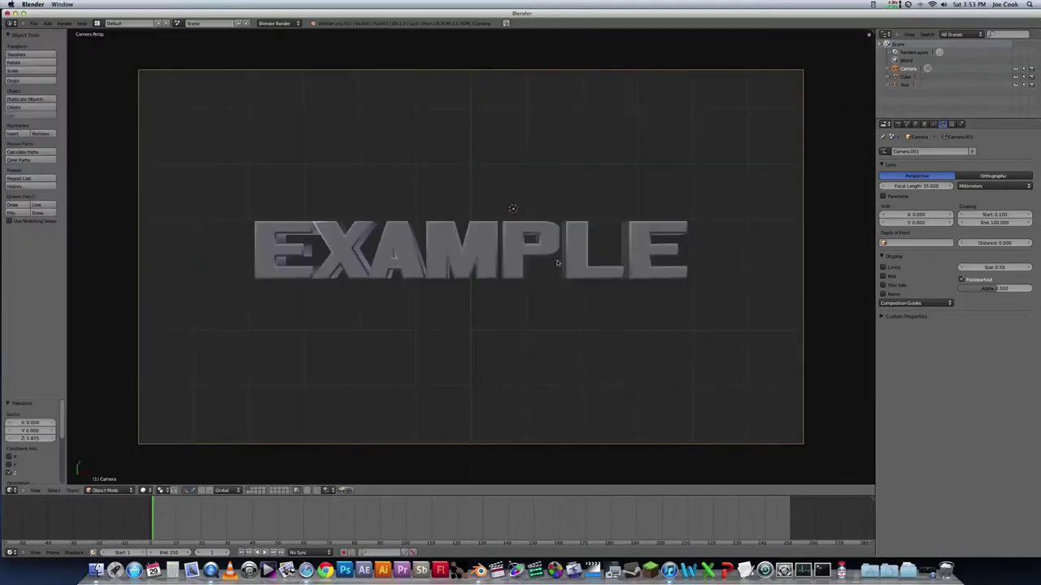
{"action": "key", "text": "a"}
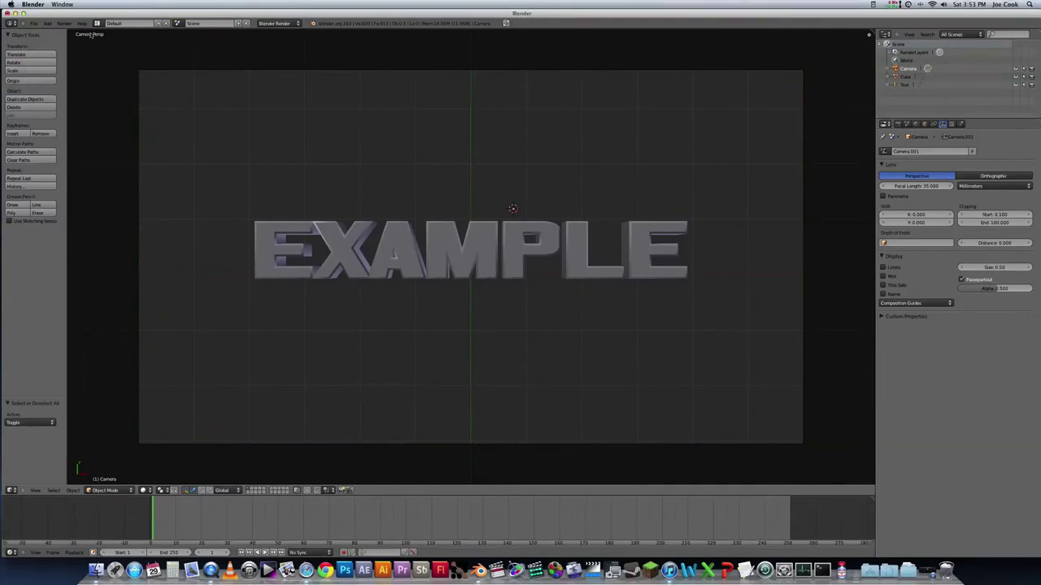
{"action": "left_click", "coordinate": [64, 23]}
{"action": "left_click", "coordinate": [79, 33]}
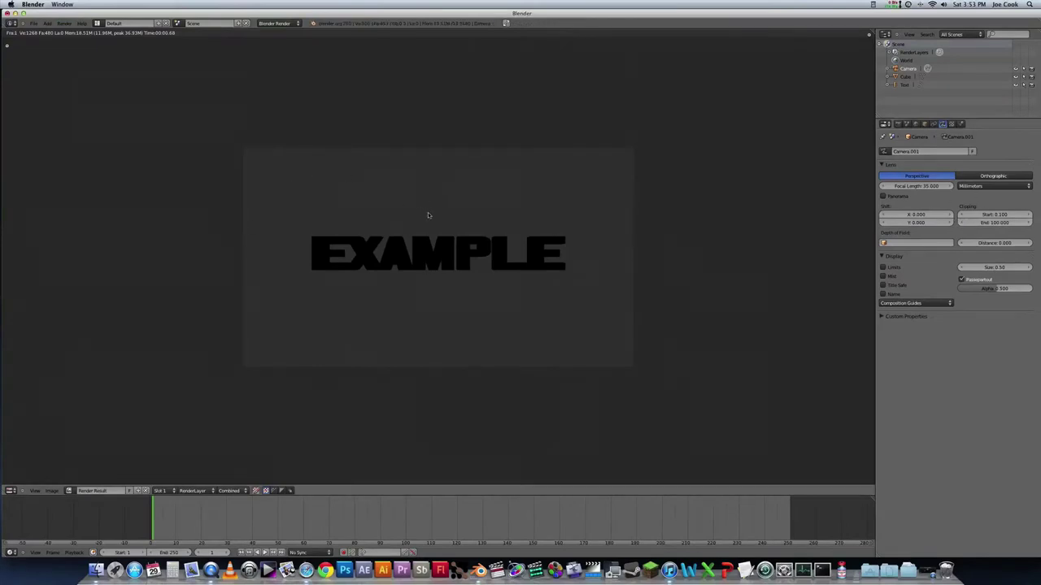
{"action": "key", "text": "Escape"}
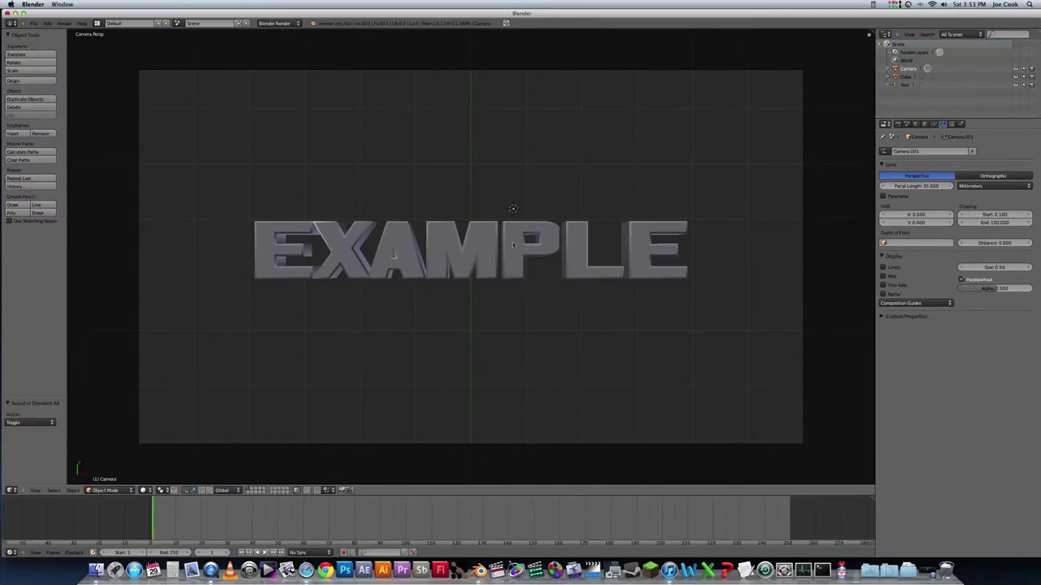
{"action": "left_click", "coordinate": [65, 23]}
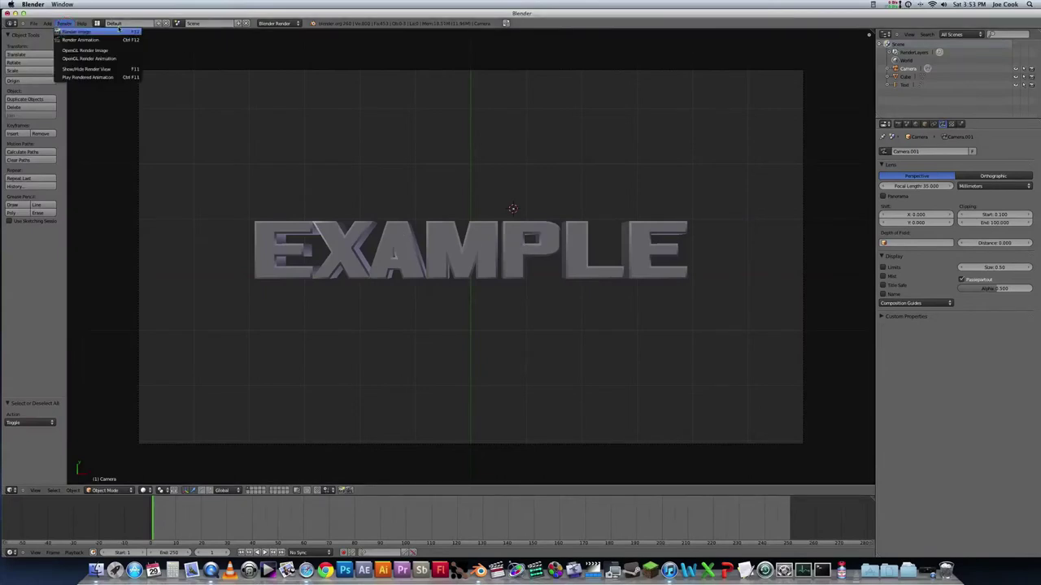
- Deselect everything and add a Hemi lamp through the operator search
{"action": "right_click", "coordinate": [475, 242]}
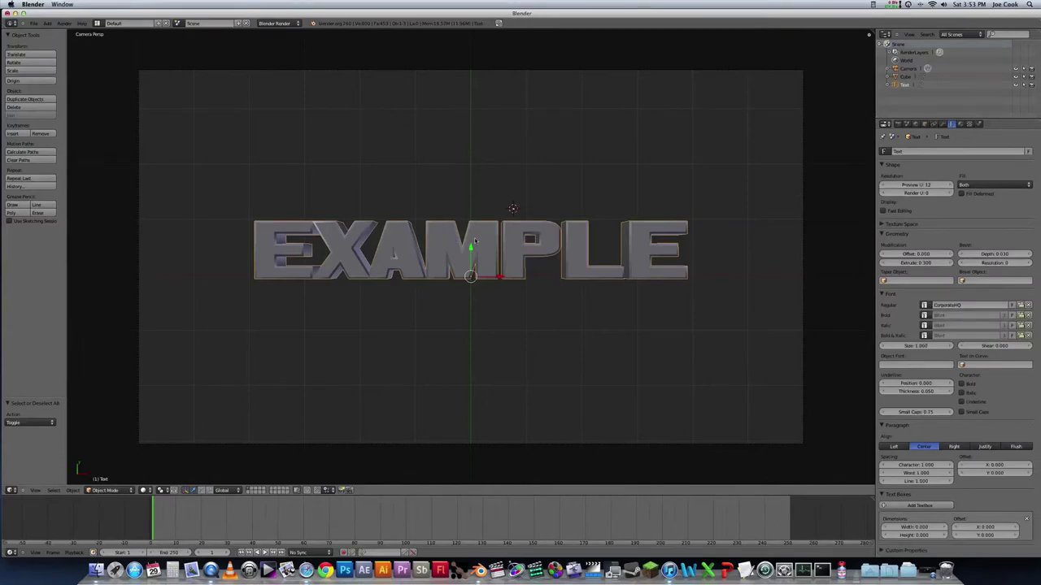
{"action": "key", "text": "a"}
{"action": "key", "text": "space"}
{"action": "type", "text": "lam"}
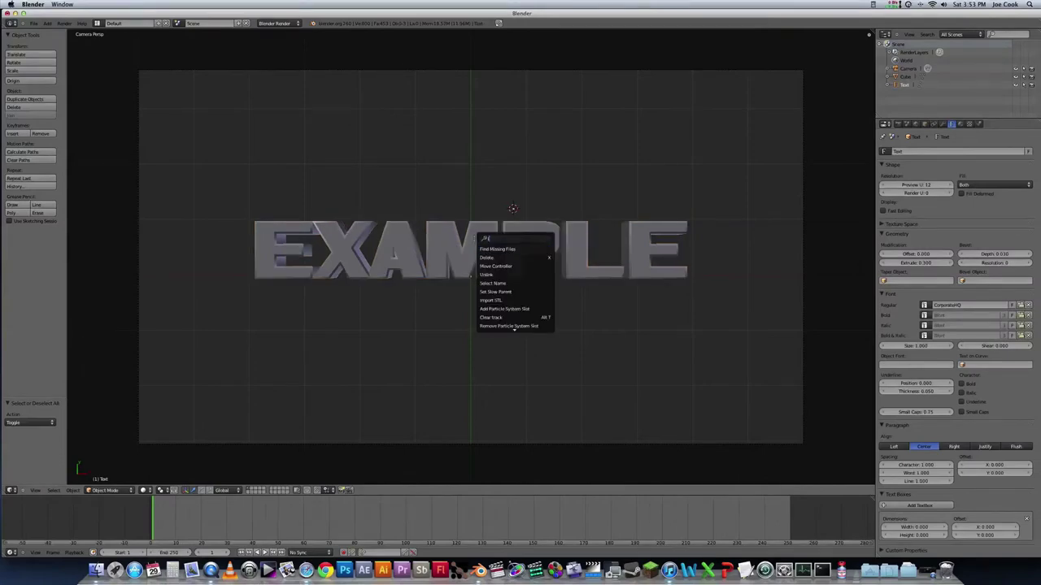
{"action": "key", "text": "Return"}
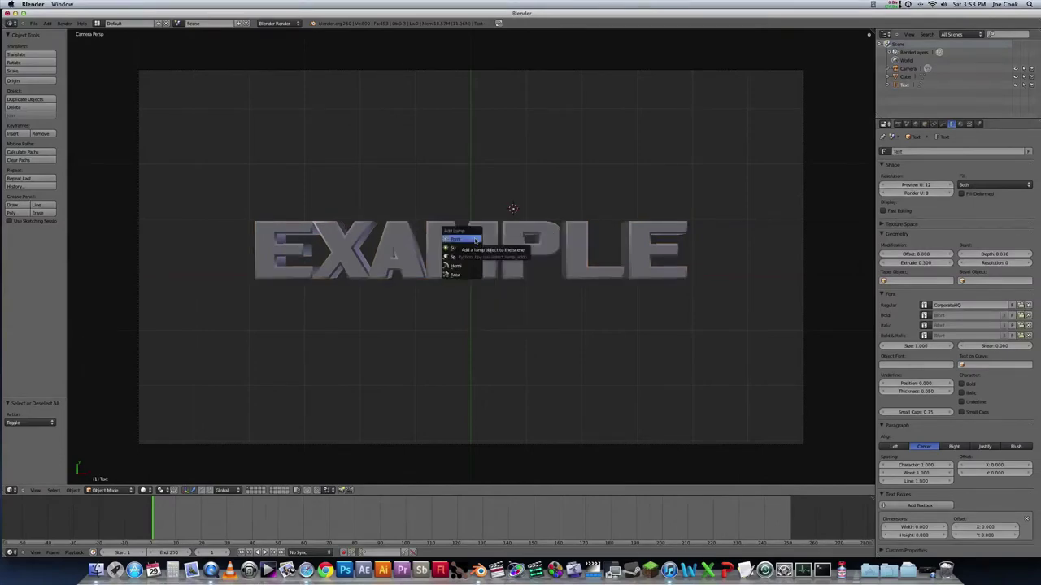
{"action": "left_click", "coordinate": [458, 268]}
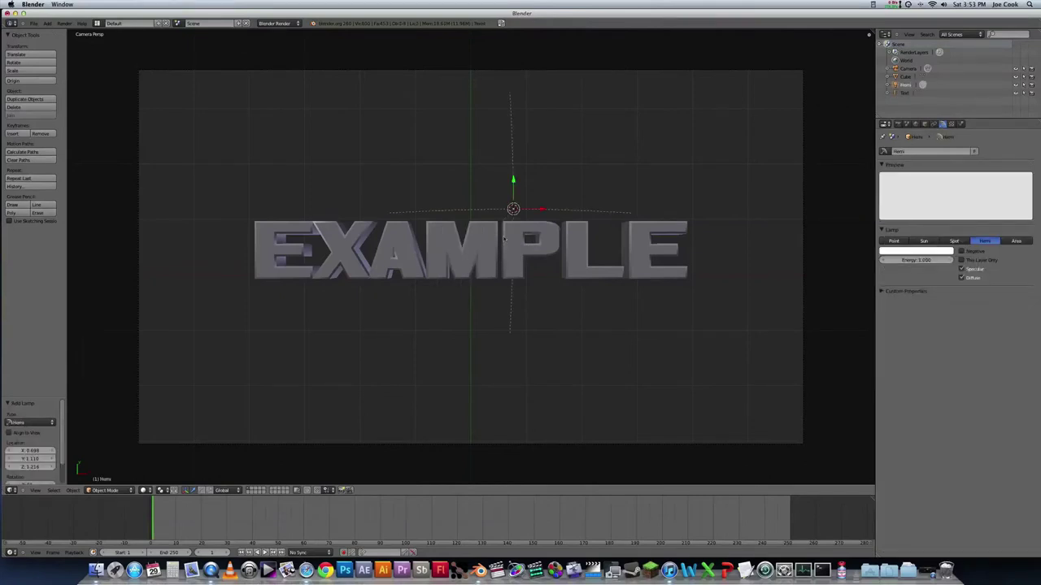
- In the front view, place the Hemi lamp high up on the camera's left side and rotate it to shine toward the text
{"action": "key", "text": "KP_1"}
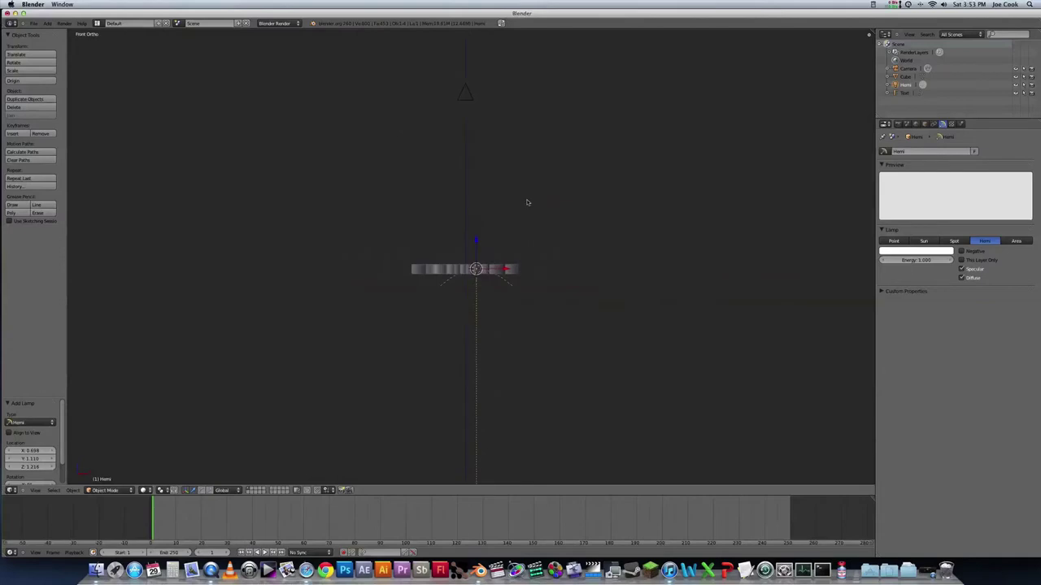
{"action": "left_click_drag", "start_coordinate": [509, 265], "coordinate": [392, 50]}
{"action": "key", "text": "r"}
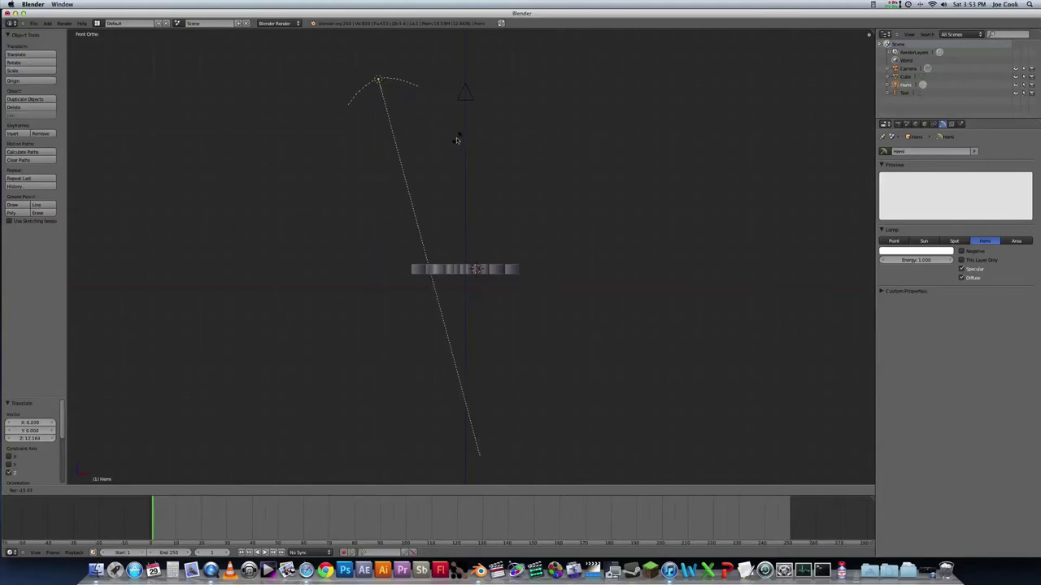
{"action": "left_click", "coordinate": [456, 138]}
{"action": "left_click_drag", "start_coordinate": [407, 81], "coordinate": [390, 82]}
- Duplicate the Hemi lamp to the camera's right side and rotate the copy to aim back toward the text
{"action": "key", "text": "shift+d"}
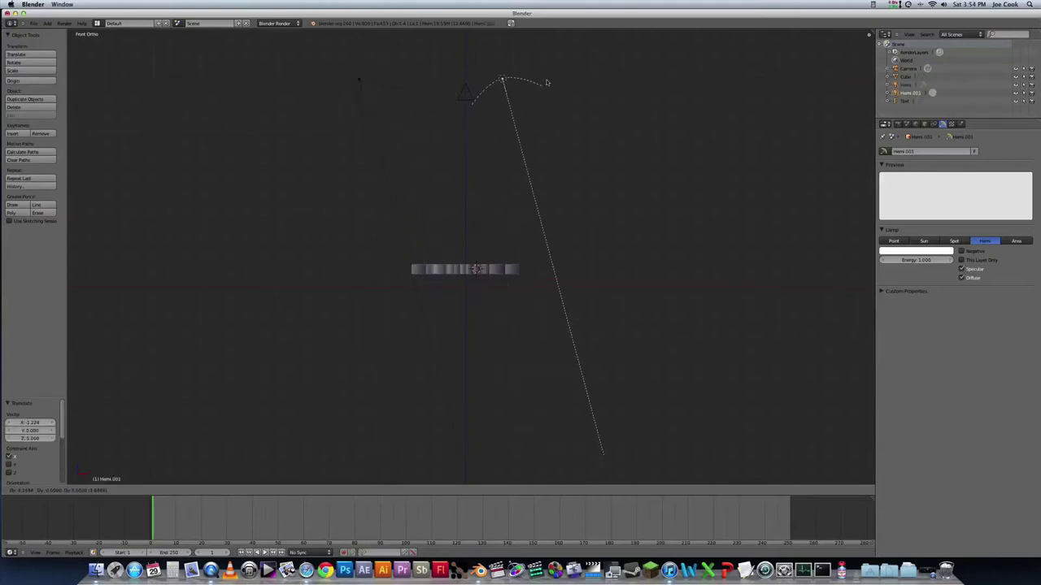
{"action": "left_click", "coordinate": [574, 84]}
{"action": "key", "text": "r"}
{"action": "left_click", "coordinate": [580, 98]}
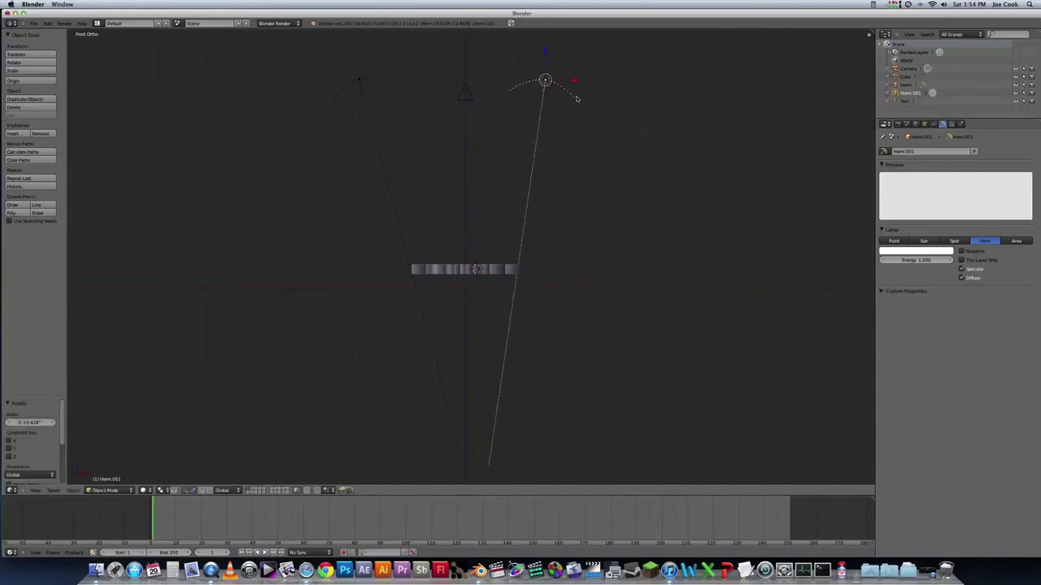
{"action": "left_click_drag", "start_coordinate": [572, 80], "coordinate": [582, 82]}
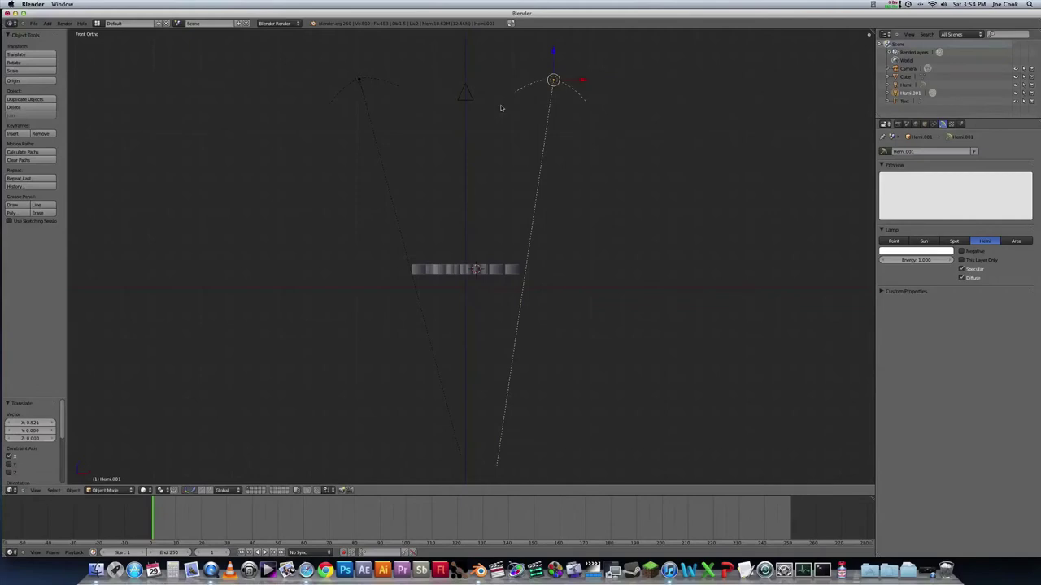
- Look through the camera and render a still image to check the text lit by both Hemi lamps
{"action": "right_click", "coordinate": [470, 95]}
{"action": "key", "text": "KP_0"}
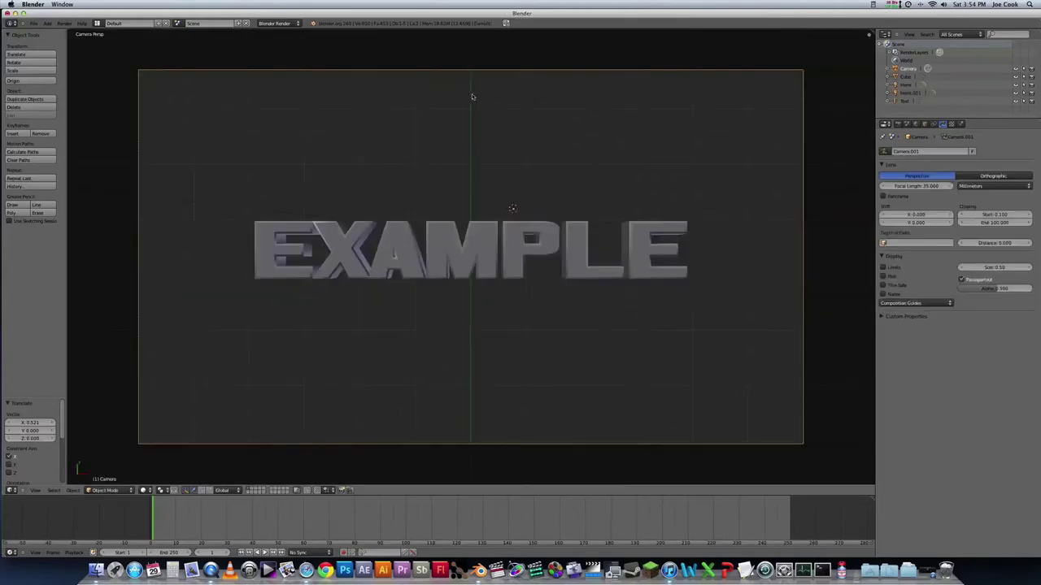
{"action": "left_click", "coordinate": [65, 23]}
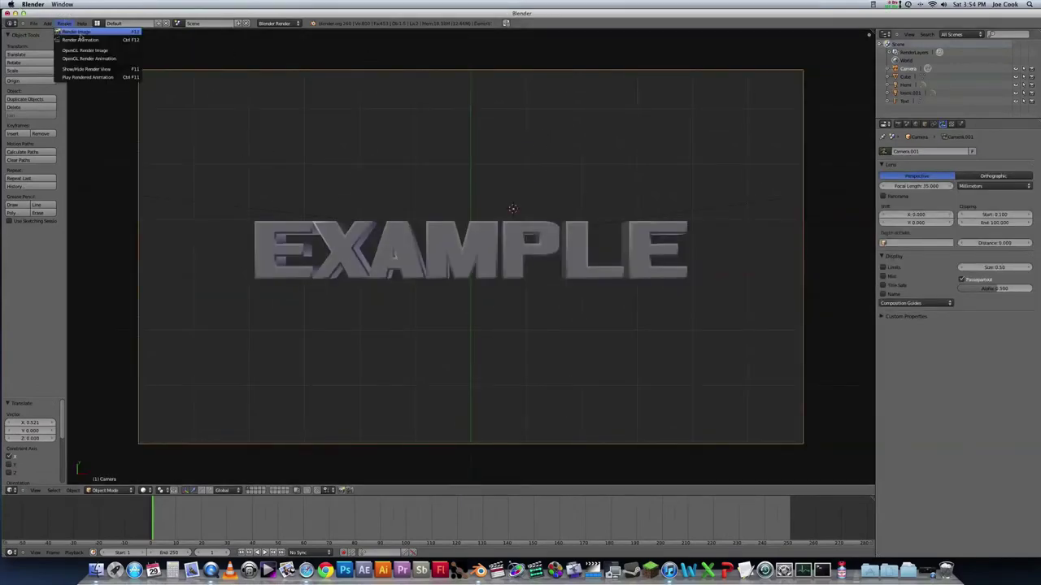
{"action": "left_click", "coordinate": [78, 33]}
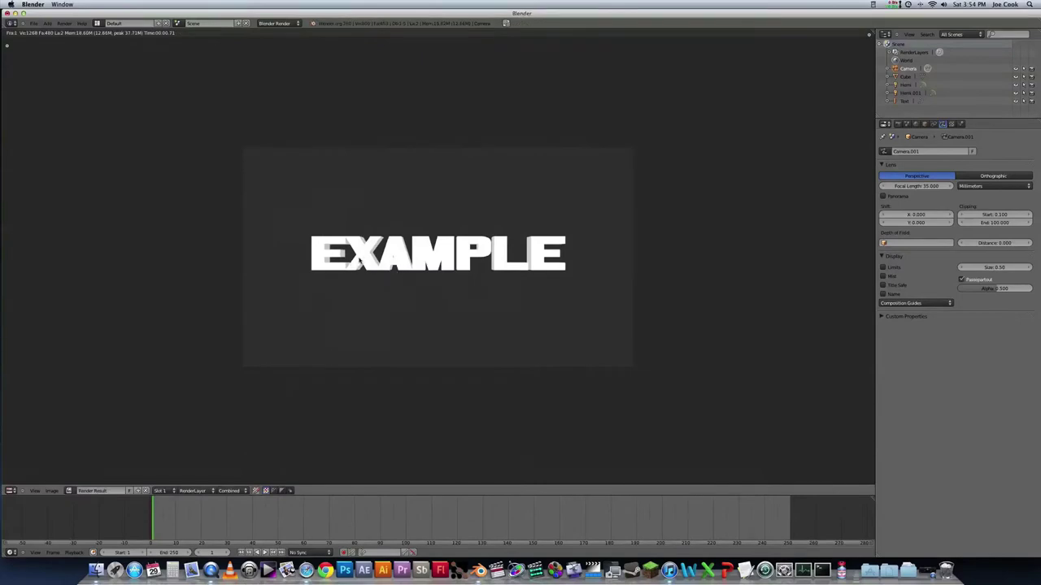
{"action": "key", "text": "Escape"}
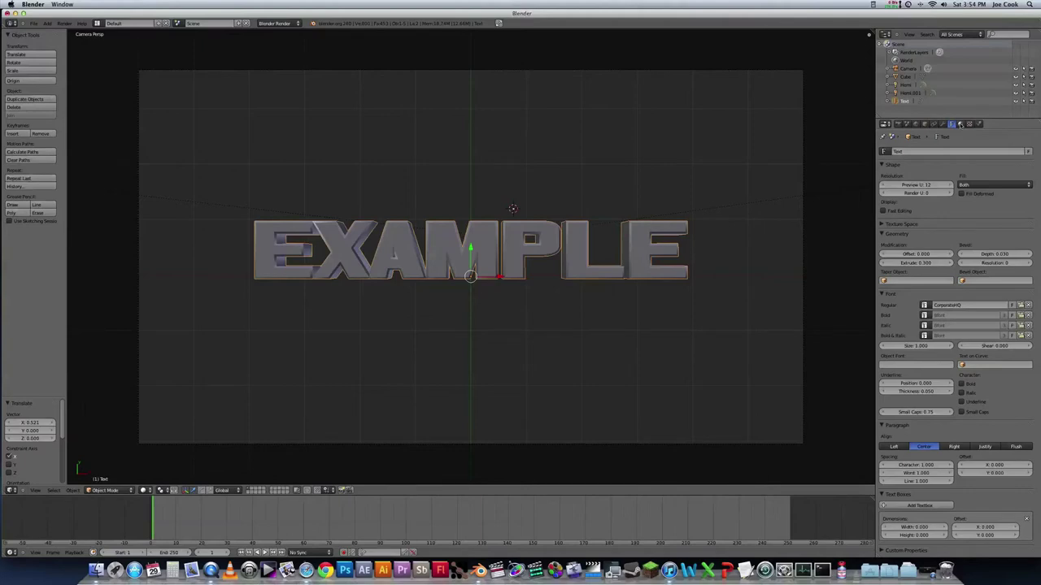
- Give the EXAMPLE text a new material with a black diffuse colour and a diffuse intensity of 1
{"action": "left_click", "coordinate": [960, 123]}
{"action": "left_click", "coordinate": [935, 177]}
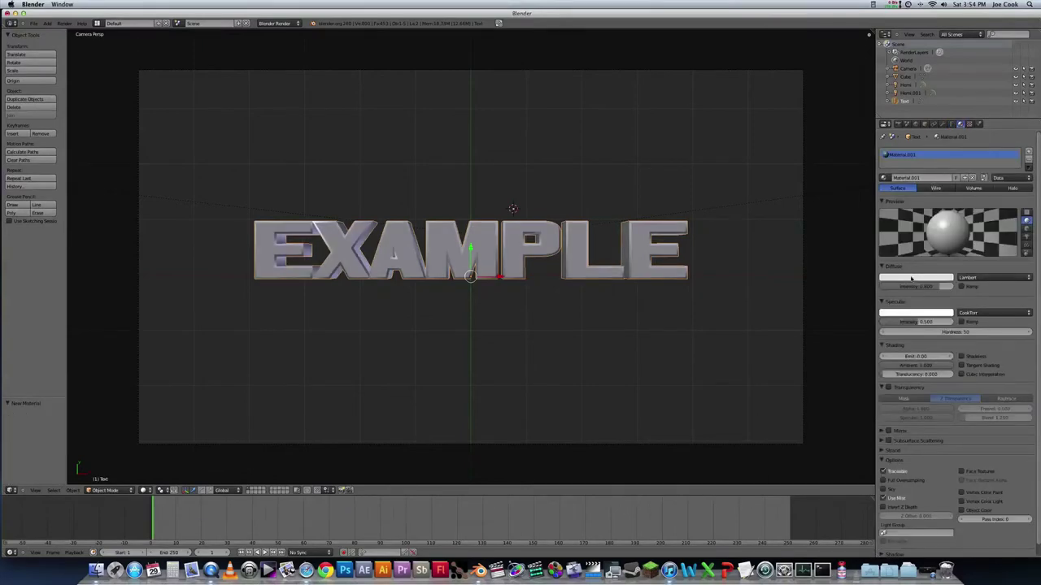
{"action": "left_click", "coordinate": [912, 278]}
{"action": "left_click_drag", "start_coordinate": [946, 198], "coordinate": [950, 231]}
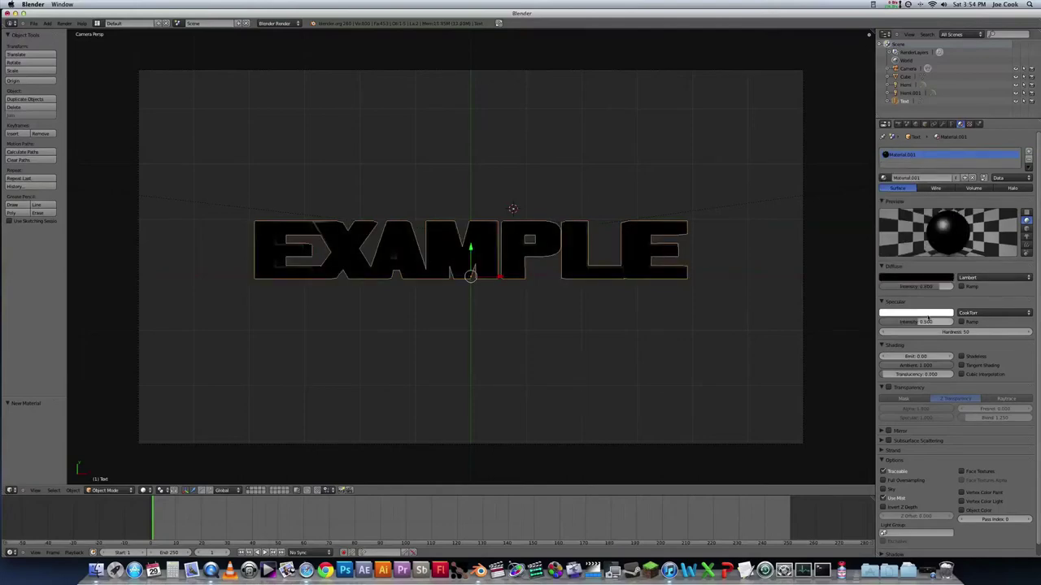
{"action": "left_click", "coordinate": [917, 287]}
{"action": "key", "text": "Return"}
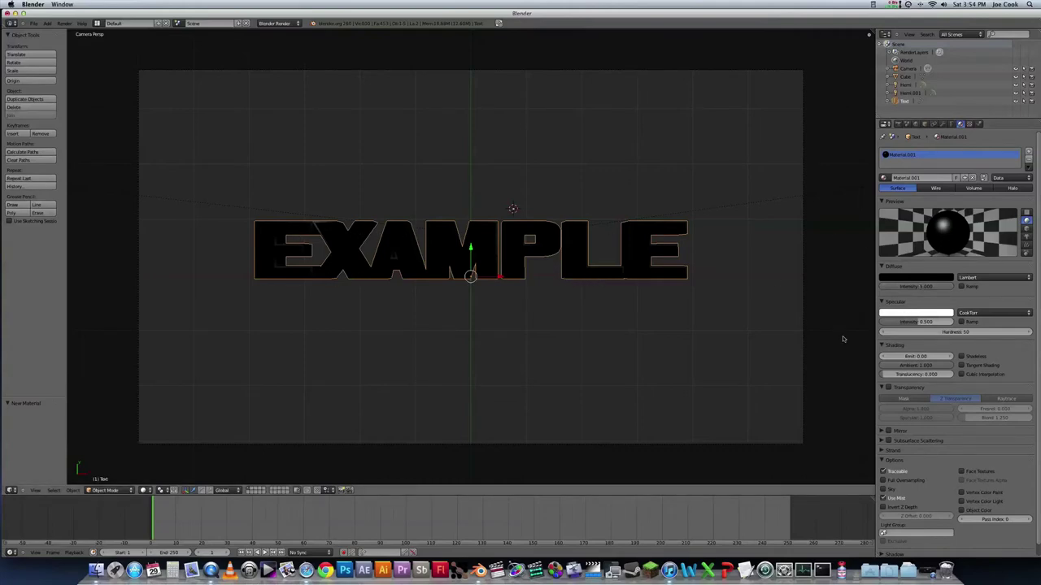
- Set the text material's specular intensity to 1 and its specular hardness to 200
{"action": "left_click", "coordinate": [915, 322]}
{"action": "type", "text": "1"}
{"action": "key", "text": "Return"}
{"action": "left_click", "coordinate": [906, 332]}
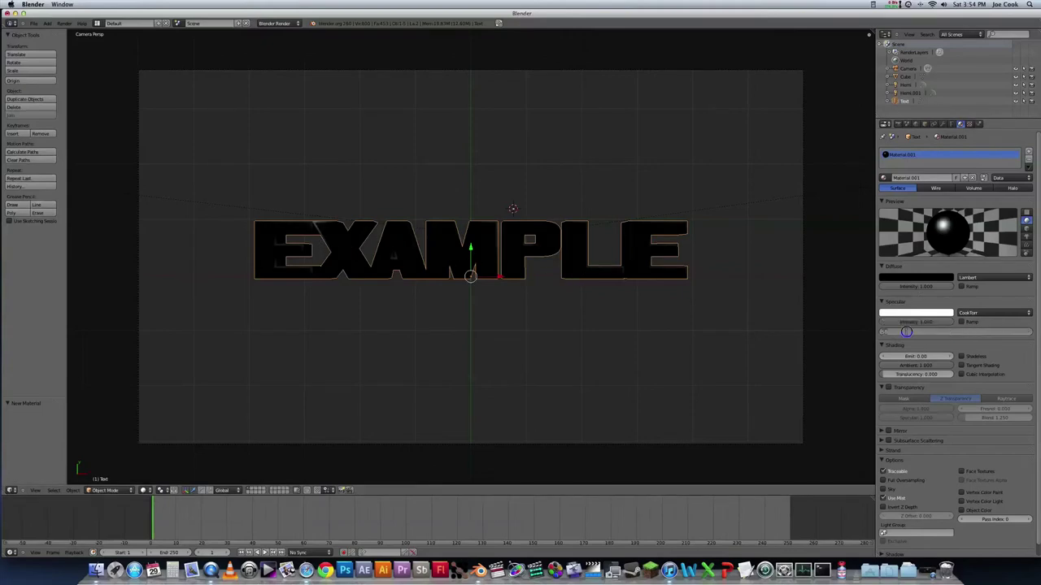
{"action": "key", "text": "Return"}
{"action": "left_click_drag", "start_coordinate": [957, 333], "coordinate": [883, 335]}
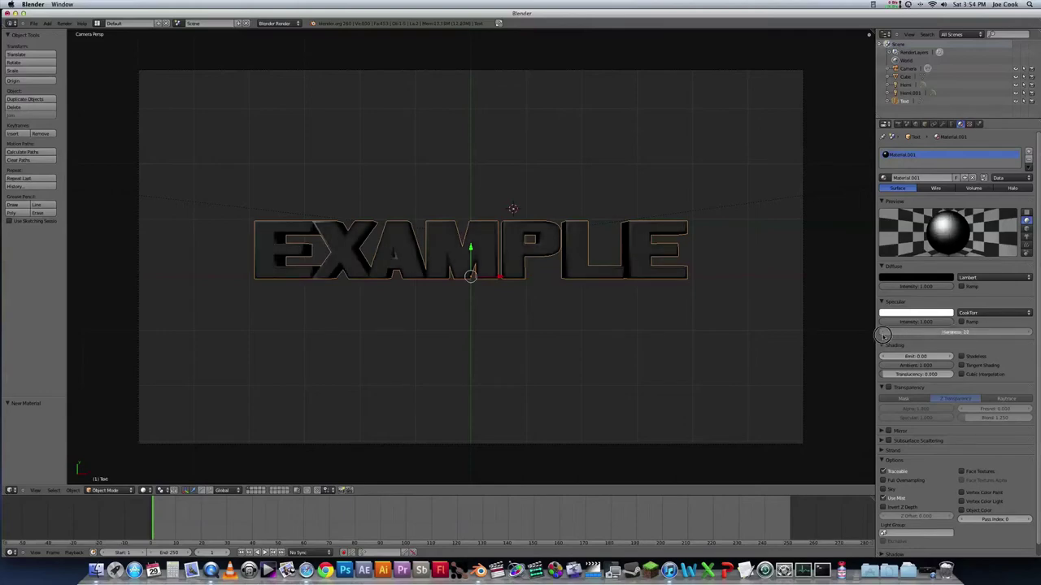
{"action": "left_click_drag", "start_coordinate": [882, 335], "coordinate": [971, 334]}
{"action": "left_click", "coordinate": [971, 335]}
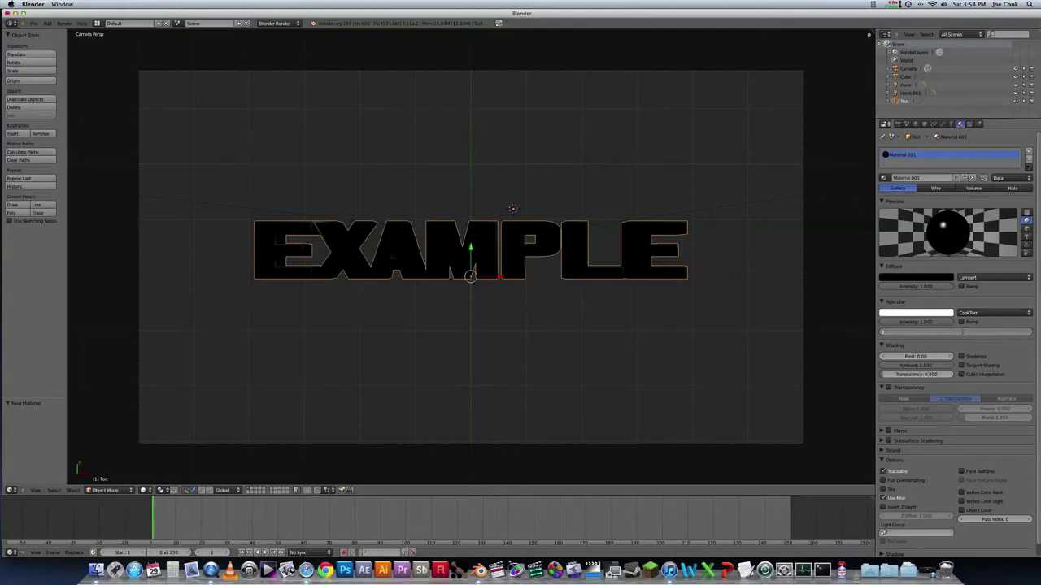
{"action": "key", "text": "Return"}
- Render a still image to check the black glossy text material, and close the render
{"action": "left_click", "coordinate": [65, 23]}
{"action": "left_click", "coordinate": [76, 31]}
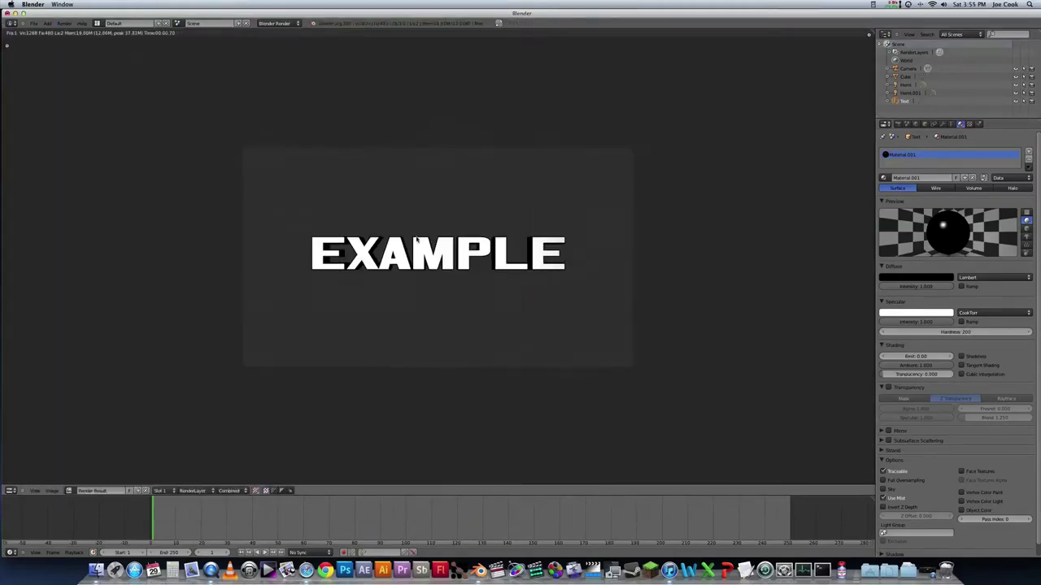
{"action": "key", "text": "Escape"}
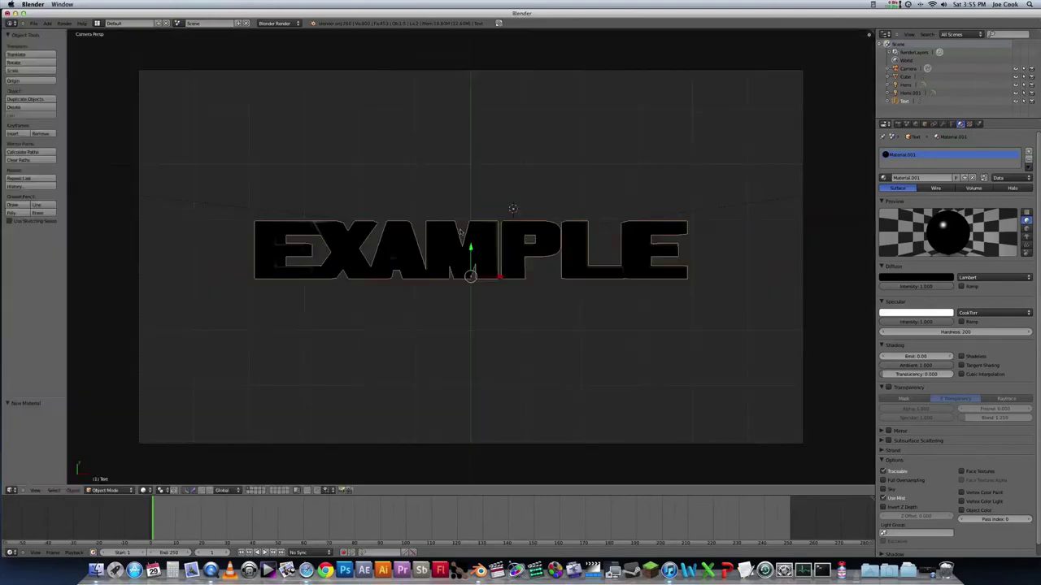
- In the front view, move both Hemi lamps farther out from the text, then lower the left one and rotate it toward the text
{"action": "scroll", "coordinate": [452, 230], "scroll_direction": "down", "scroll_amount": 2}
{"action": "key", "text": "KP_1"}
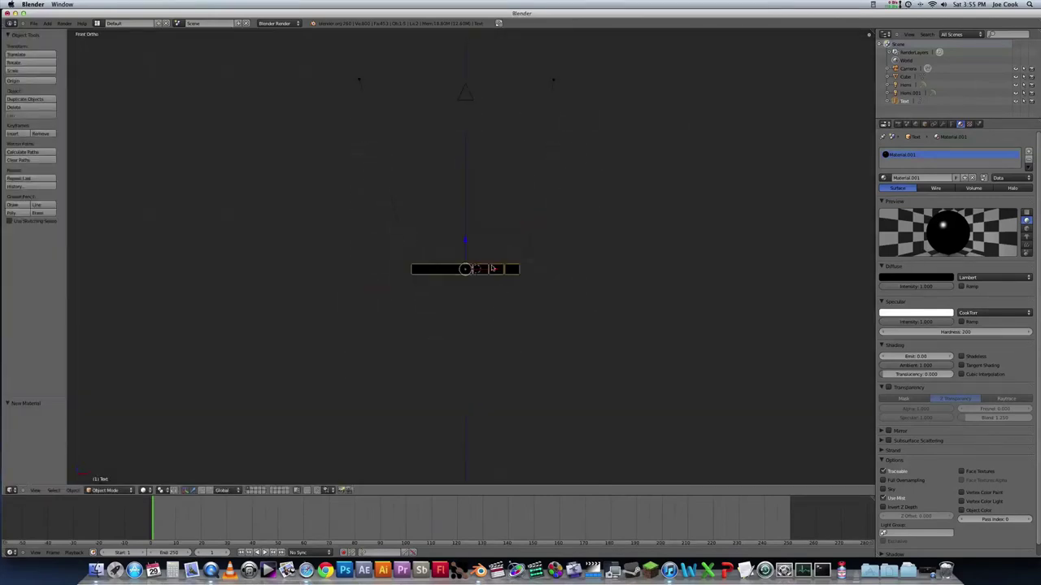
{"action": "right_click", "coordinate": [559, 90]}
{"action": "left_click_drag", "start_coordinate": [582, 83], "coordinate": [685, 83]}
{"action": "right_click", "coordinate": [362, 82]}
{"action": "left_click_drag", "start_coordinate": [391, 81], "coordinate": [257, 118]}
{"action": "key", "text": "r"}
{"action": "left_click", "coordinate": [408, 159]}
- Lower the right Hemi lamp along the Z axis and rotate it to a steeper angle toward the text
{"action": "right_click", "coordinate": [659, 82]}
{"action": "key", "text": "r"}
{"action": "key", "text": "z"}
{"action": "left_click", "coordinate": [664, 132]}
{"action": "key", "text": "r"}
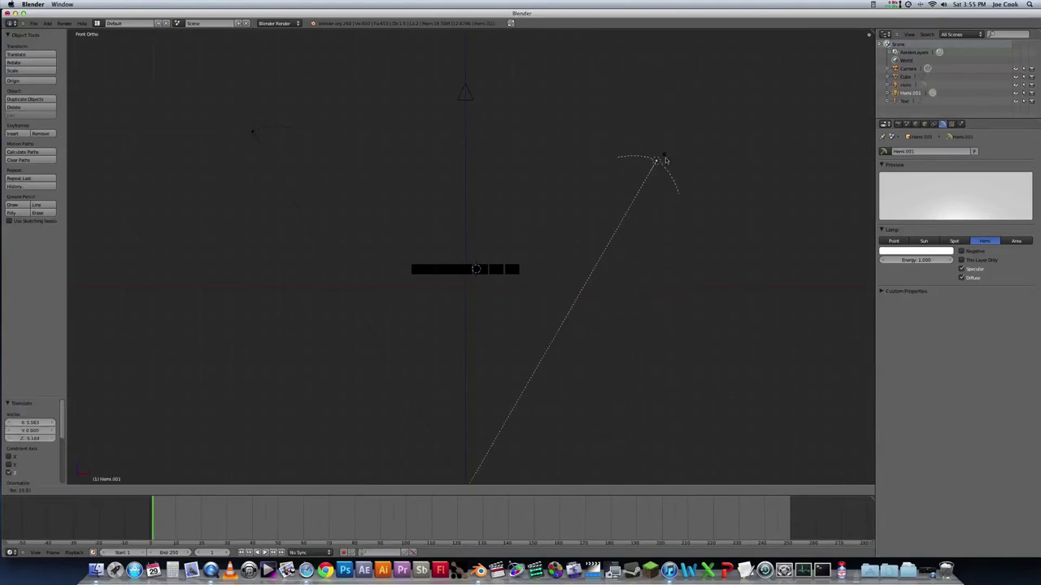
{"action": "left_click", "coordinate": [675, 150]}
- Render a still image to check the repositioned lamps' effect on the text, and return to the front view
{"action": "left_click", "coordinate": [65, 23]}
{"action": "left_click", "coordinate": [80, 35]}
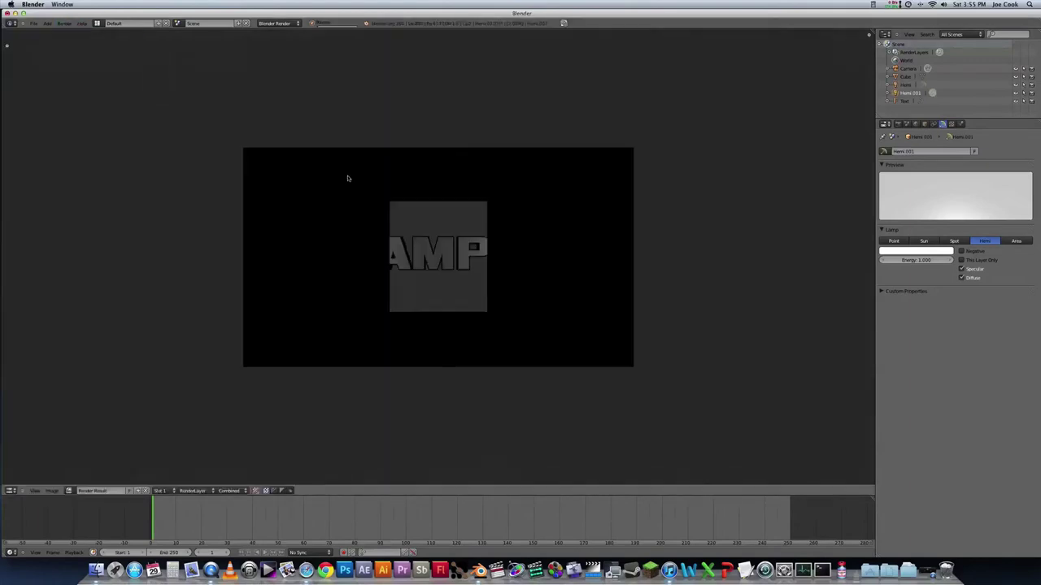
{"action": "key", "text": "Escape"}
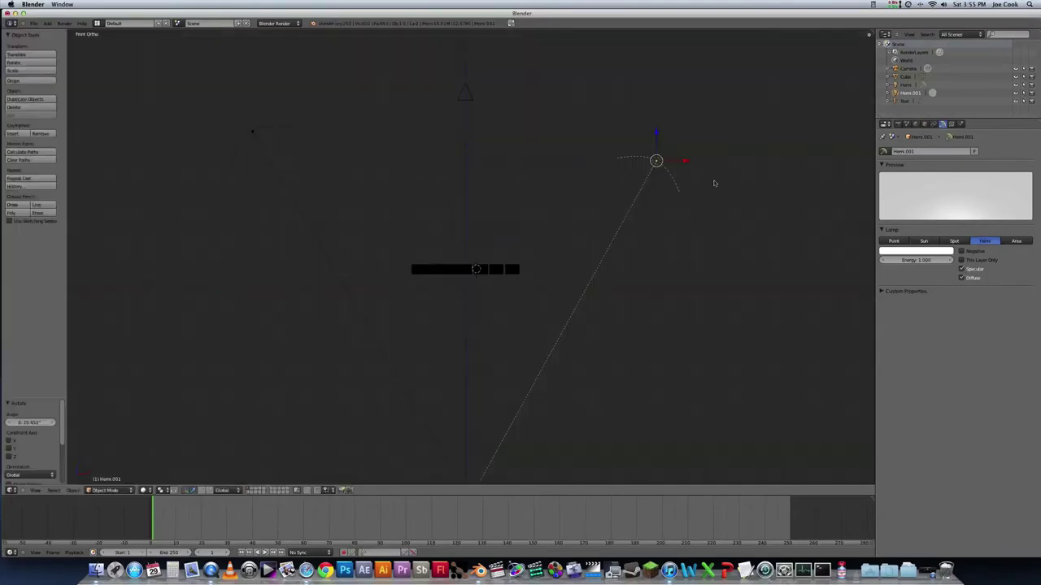
- Set the energy of the right Hemi lamp to 0.3
{"action": "left_click", "coordinate": [916, 260]}
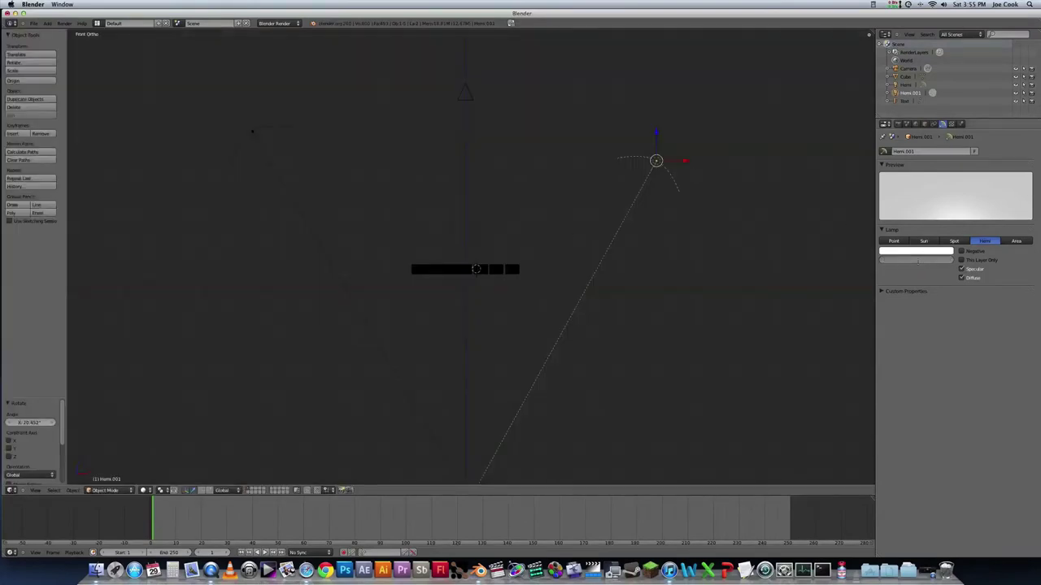
{"action": "type", "text": "0.3"}
{"action": "key", "text": "Return"}
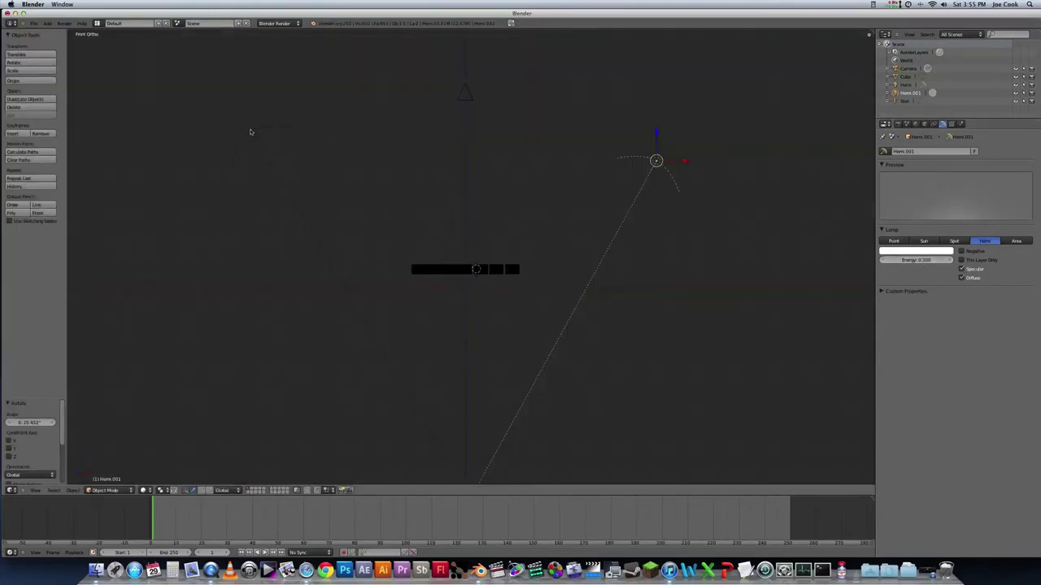
- Set the energy of the left Hemi lamp to 0.3 and render a still image to check the text's lighting
{"action": "right_click", "coordinate": [251, 132]}
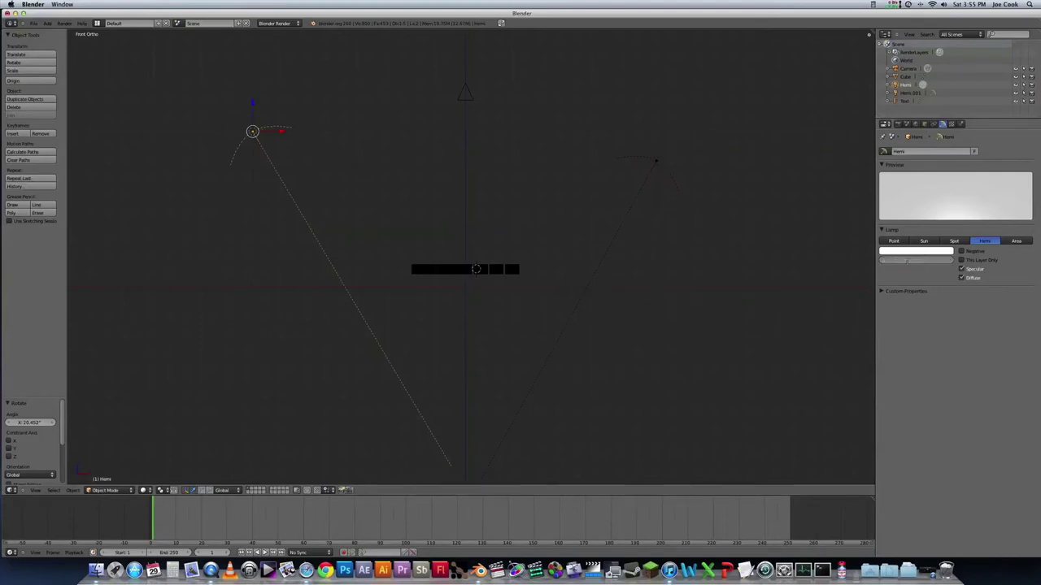
{"action": "left_click", "coordinate": [65, 23]}
{"action": "left_click", "coordinate": [78, 35]}
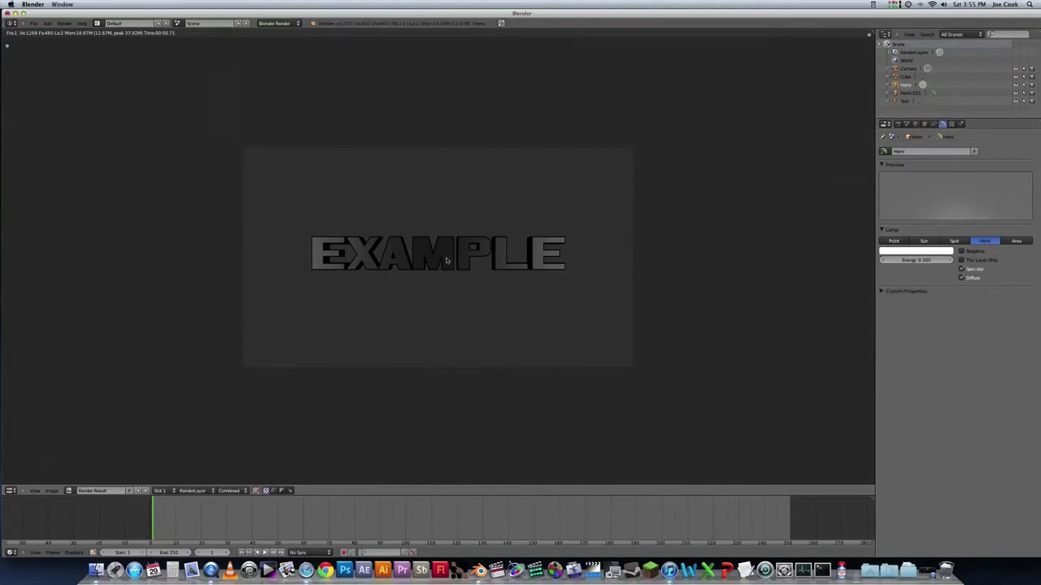
{"action": "key", "text": "Escape"}
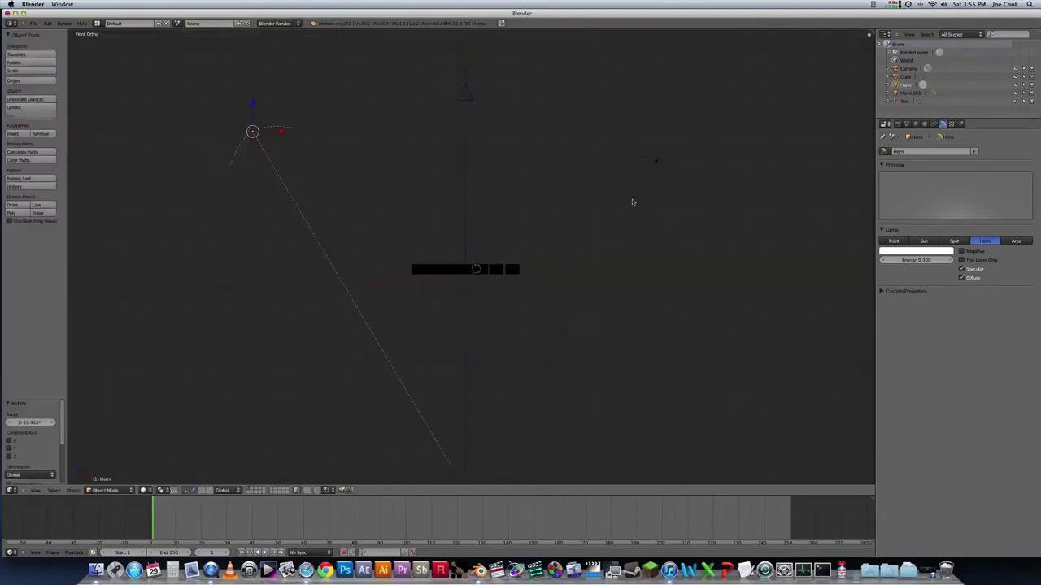
- Lower the right Hemi lamp and the left Hemi lamp along the Z axis, closer to the text's height
{"action": "key", "text": "g"}
{"action": "key", "text": "z"}
{"action": "left_click", "coordinate": [656, 212]}
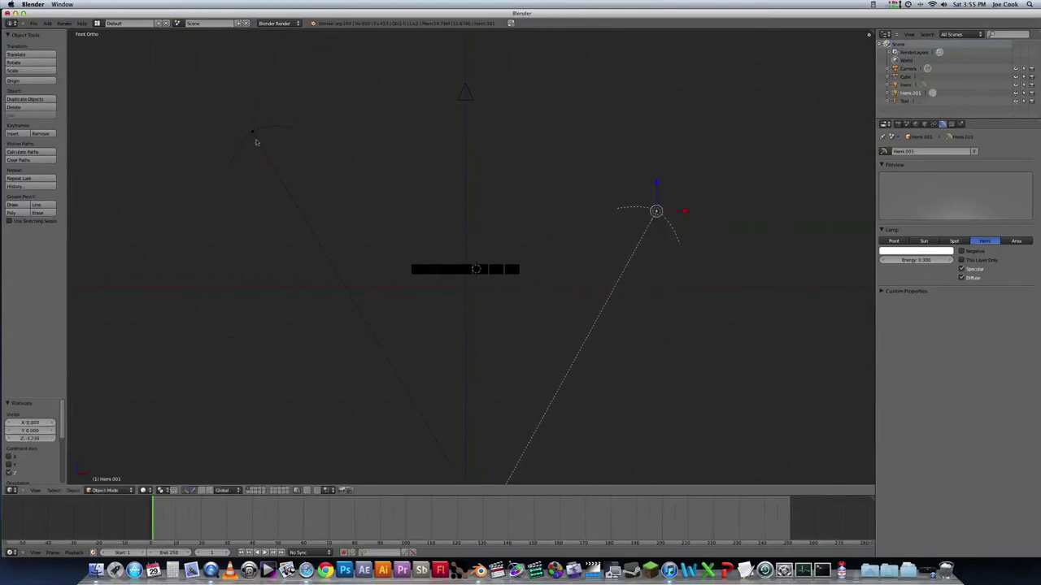
{"action": "key", "text": "g"}
{"action": "key", "text": "z"}
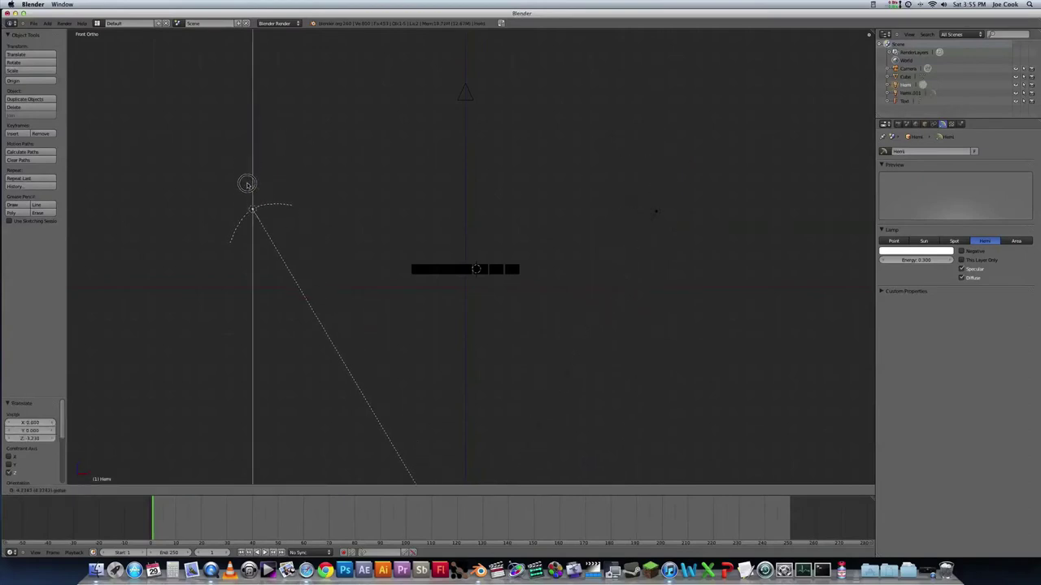
{"action": "left_click", "coordinate": [245, 191]}
- Render the lowered lamps' effect on the text and return to the front view
{"action": "left_click", "coordinate": [64, 23]}
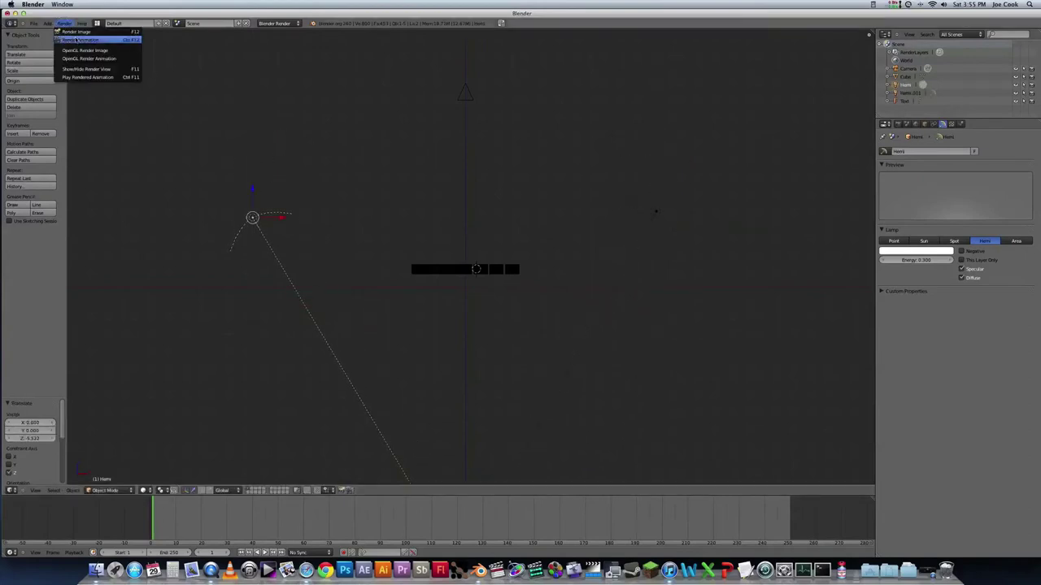
{"action": "left_click", "coordinate": [99, 44]}
{"action": "key", "text": "Escape"}
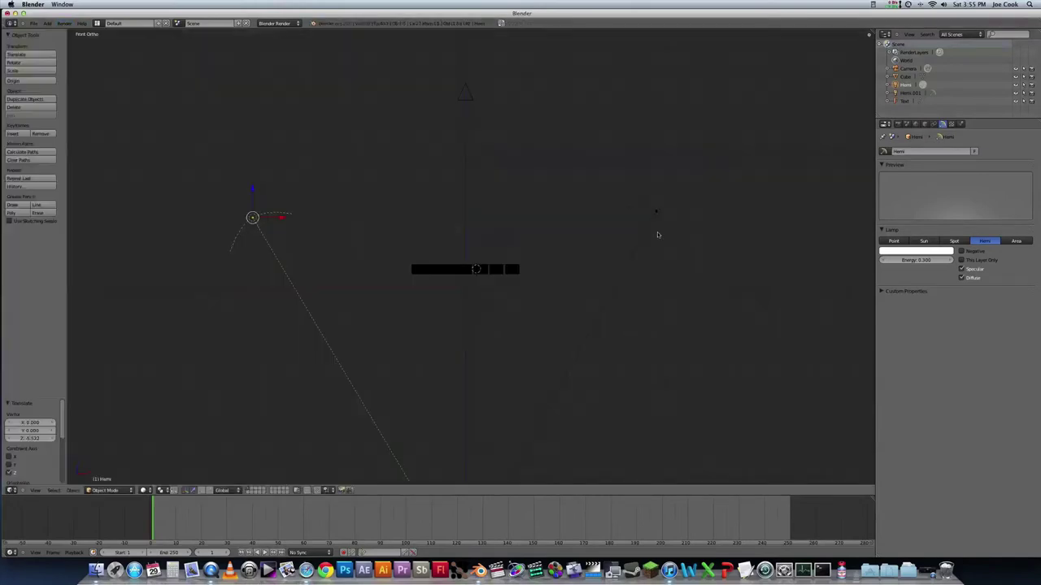
- Rotate the right Hemi lamp further toward the text and nudge the left Hemi lamp slightly upward along the Z axis
{"action": "key", "text": "shift+d"}
{"action": "key", "text": "r"}
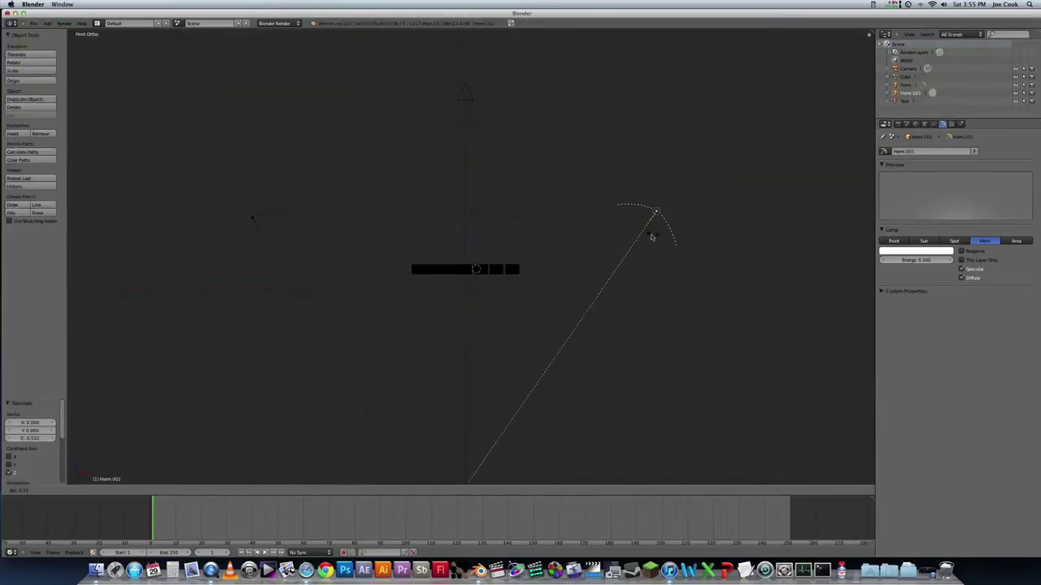
{"action": "left_click", "coordinate": [644, 234]}
{"action": "right_click", "coordinate": [253, 219]}
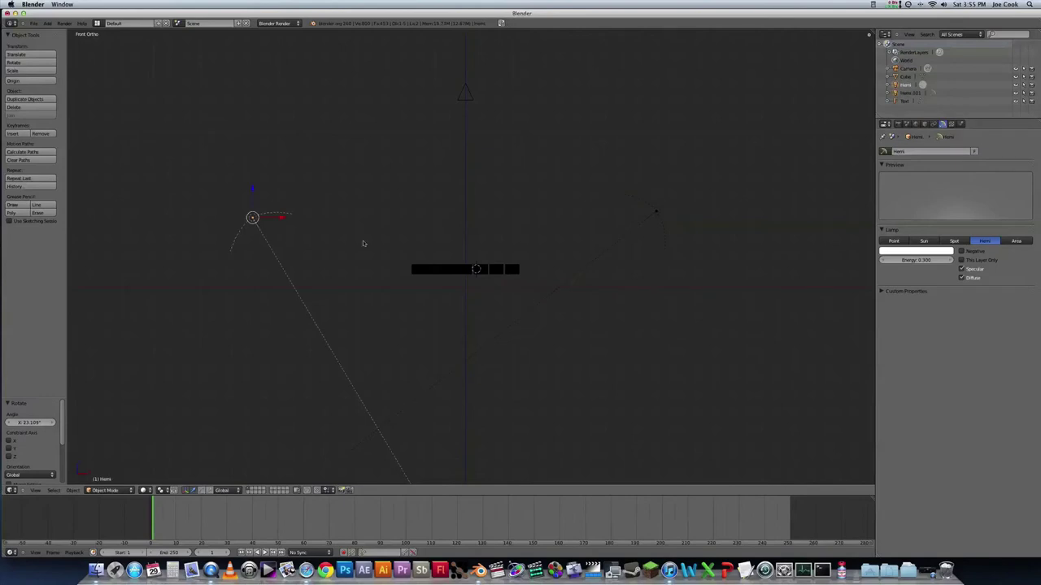
{"action": "mouse_move", "coordinate": [251, 190]}
{"action": "left_mouse_down"}
{"action": "mouse_move", "coordinate": [252, 162]}
{"action": "mouse_move", "coordinate": [252, 184]}
{"action": "left_mouse_up"}
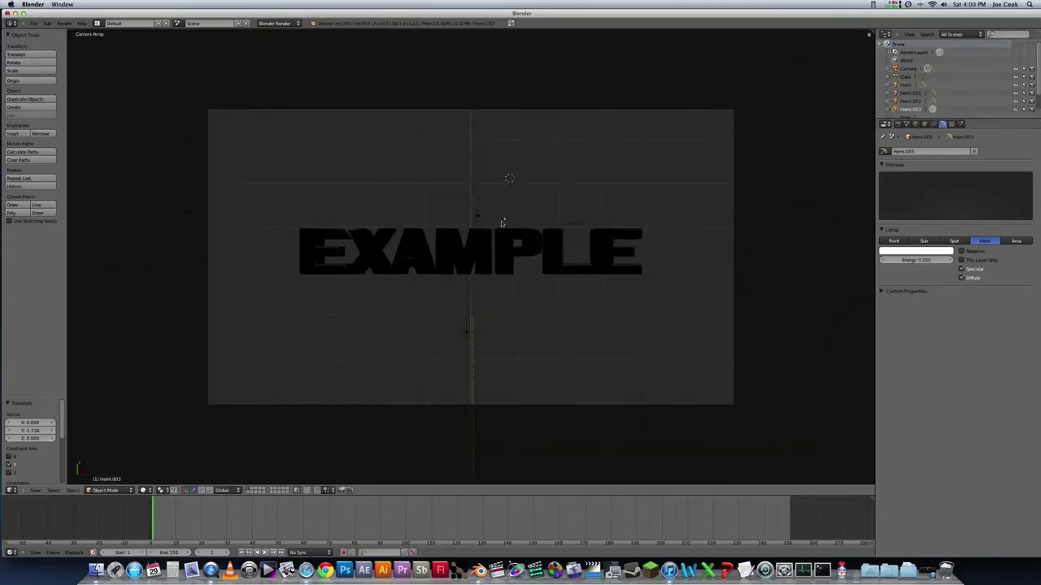
- Examine the arrangement of Hemi lamps around the text, then render a still image from the camera view
{"action": "key", "text": "a"}
{"action": "middle_click_drag", "start_coordinate": [533, 266], "coordinate": [504, 185]}
{"action": "middle_click_drag", "start_coordinate": [544, 319], "coordinate": [577, 252]}
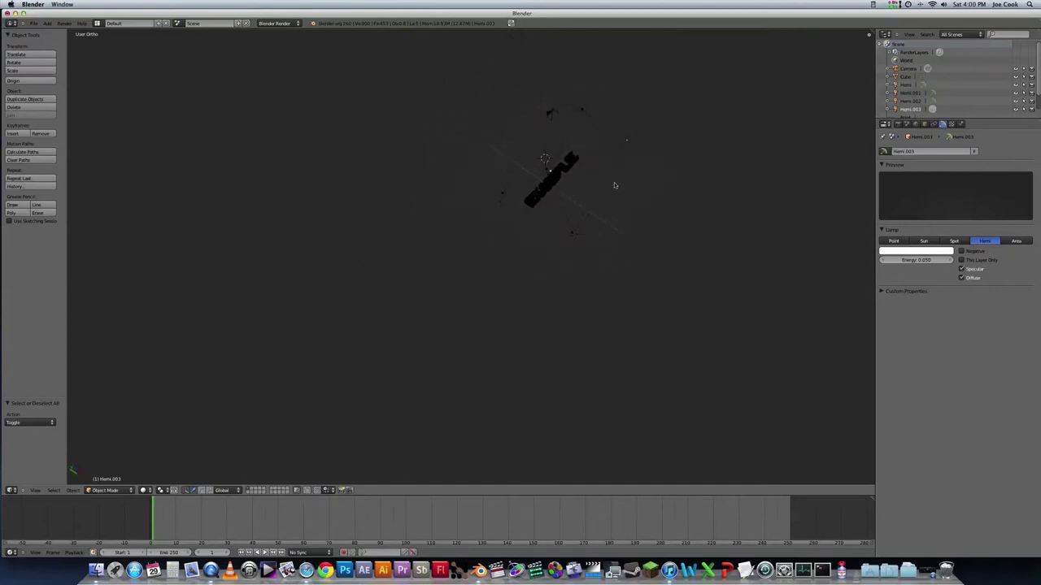
{"action": "key", "text": "KP_0"}
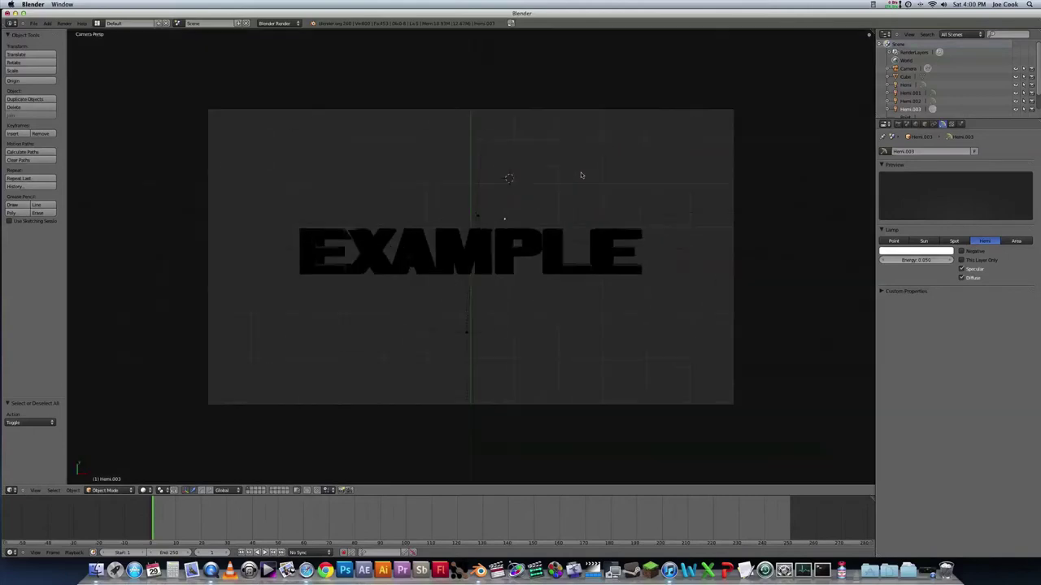
{"action": "left_click", "coordinate": [65, 22]}
{"action": "left_click", "coordinate": [76, 32]}
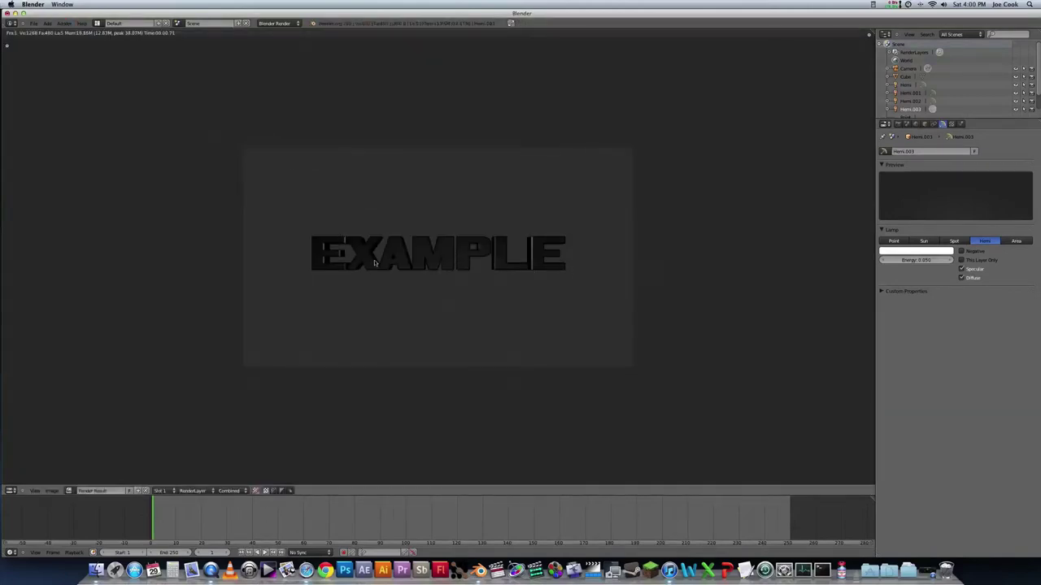
{"action": "key", "text": "Escape"}
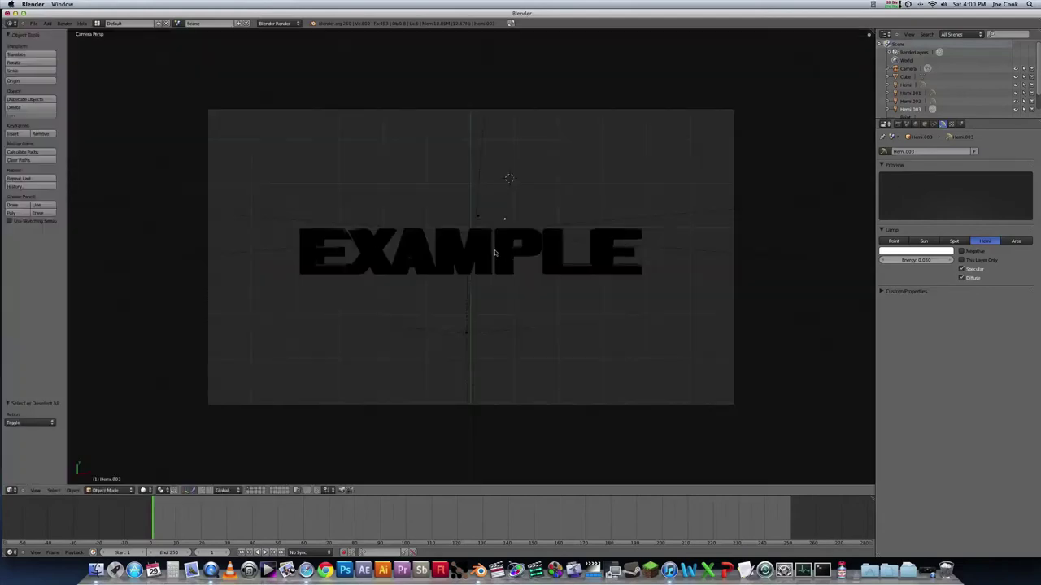
- Enable Ambient Occlusion in the world settings and render a still image to check the text
{"action": "left_click", "coordinate": [916, 124]}
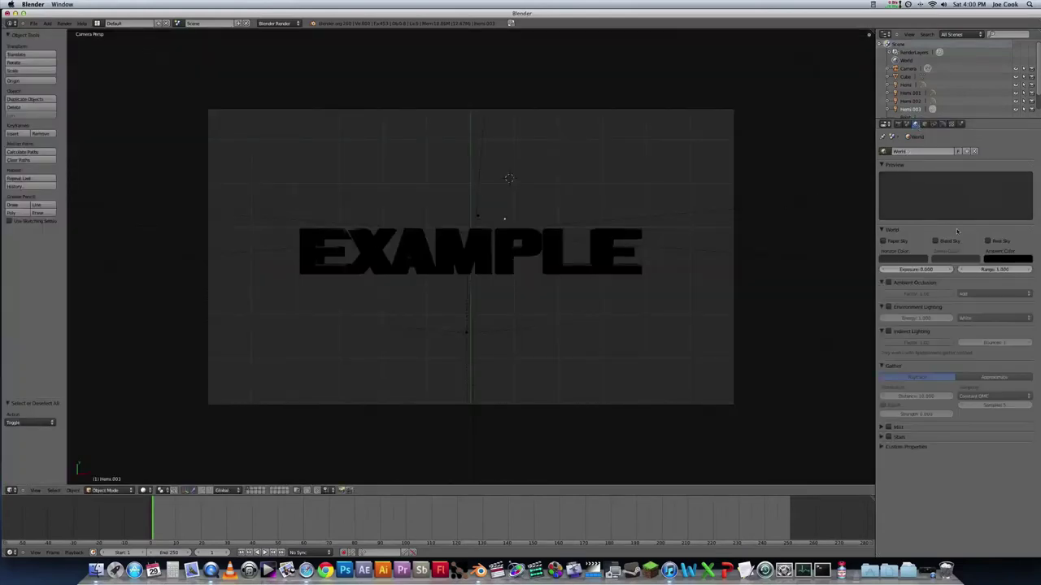
{"action": "left_click", "coordinate": [888, 283]}
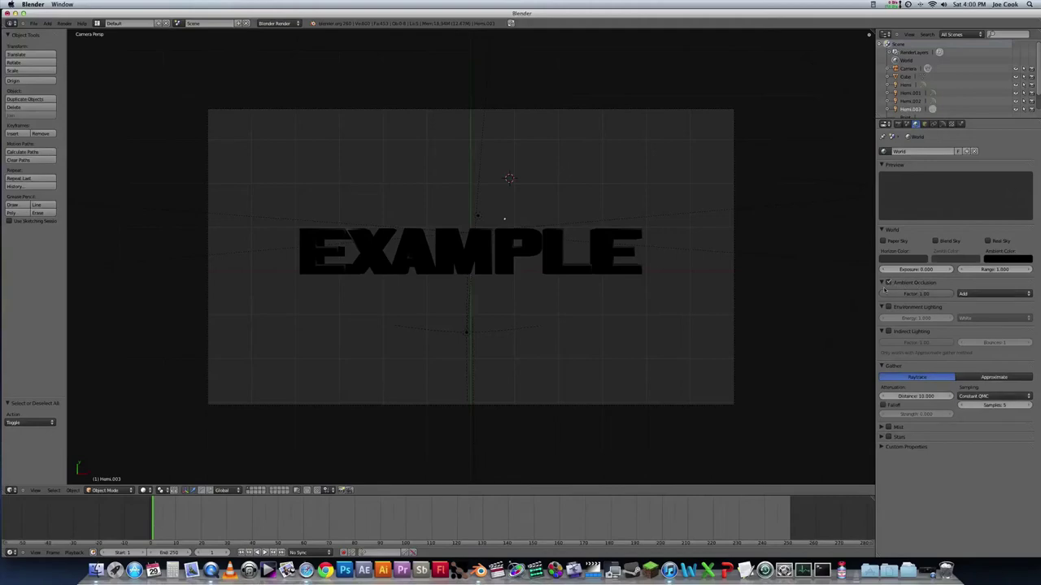
{"action": "left_click", "coordinate": [64, 23]}
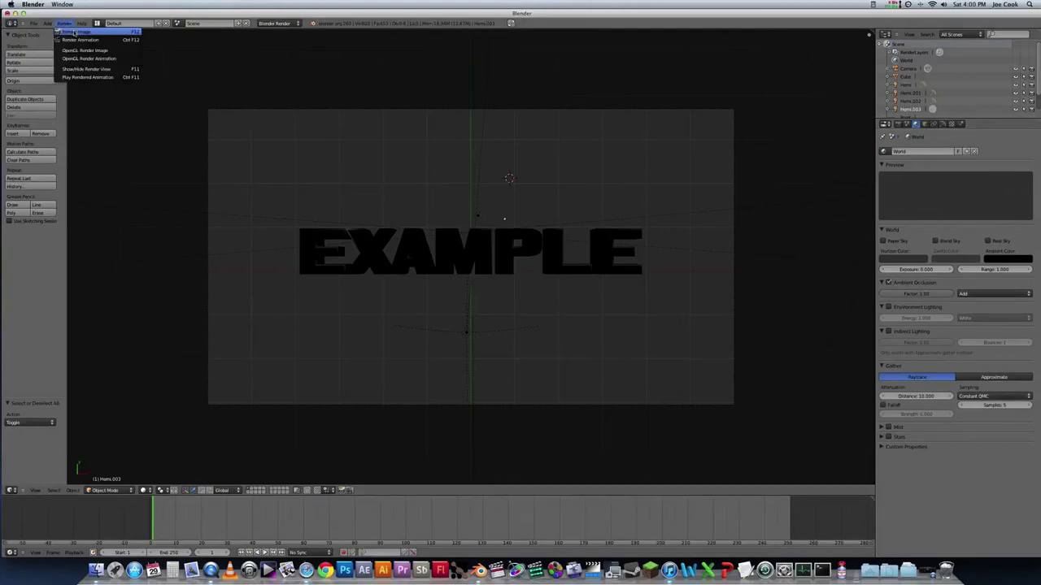
{"action": "left_click", "coordinate": [78, 32]}
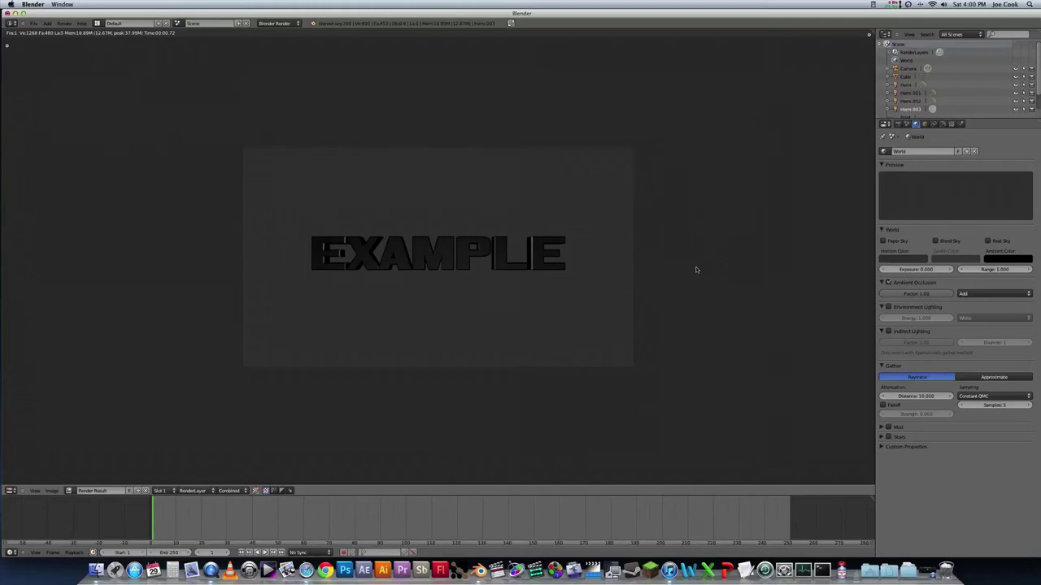
{"action": "key", "text": "Escape"}
- Enable Mirror on the EXAMPLE text's black material with a reflectivity of 0.5
{"action": "key", "text": "a"}
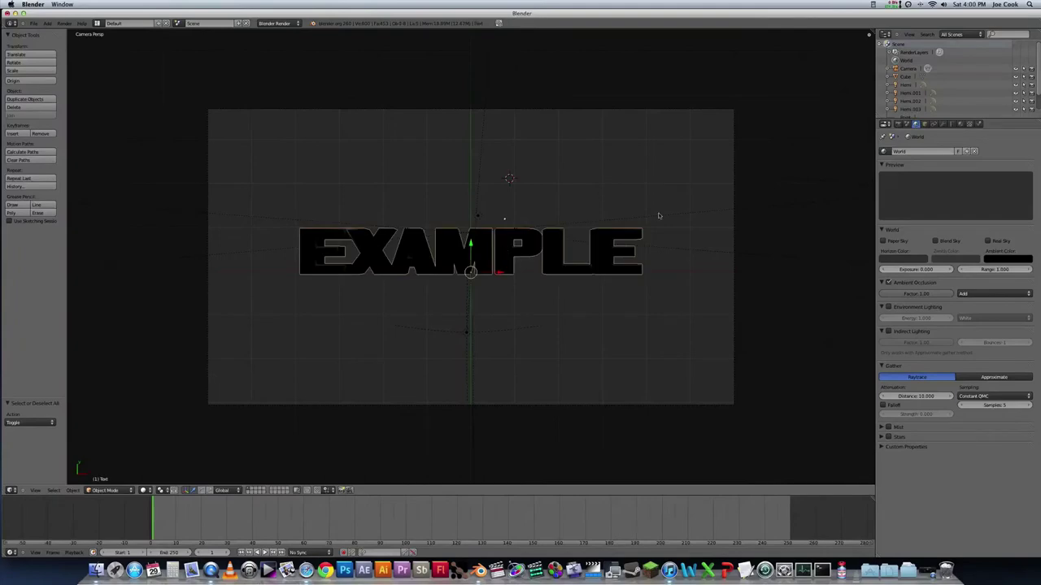
{"action": "left_click", "coordinate": [951, 124]}
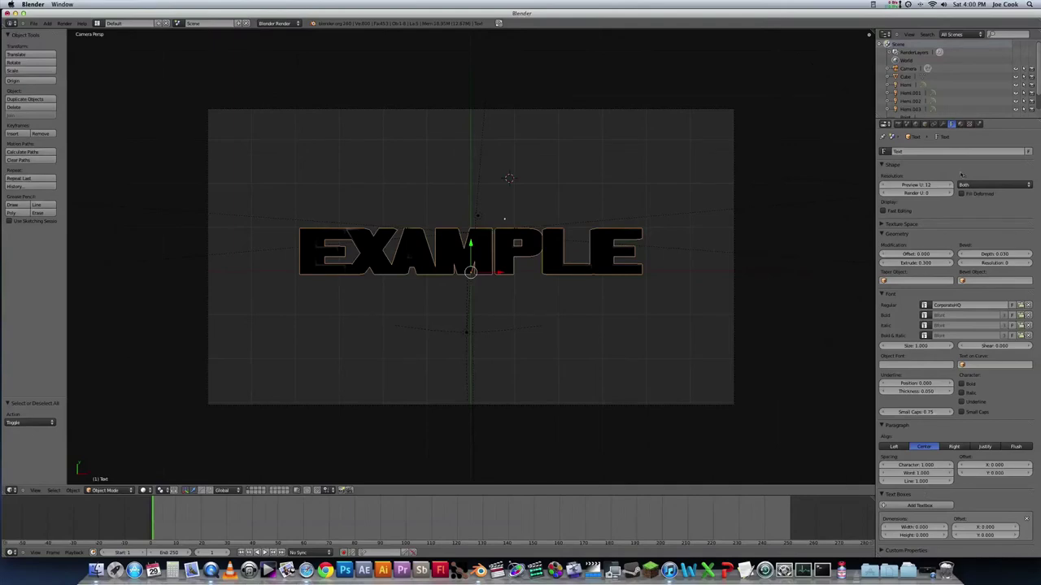
{"action": "left_click", "coordinate": [961, 124]}
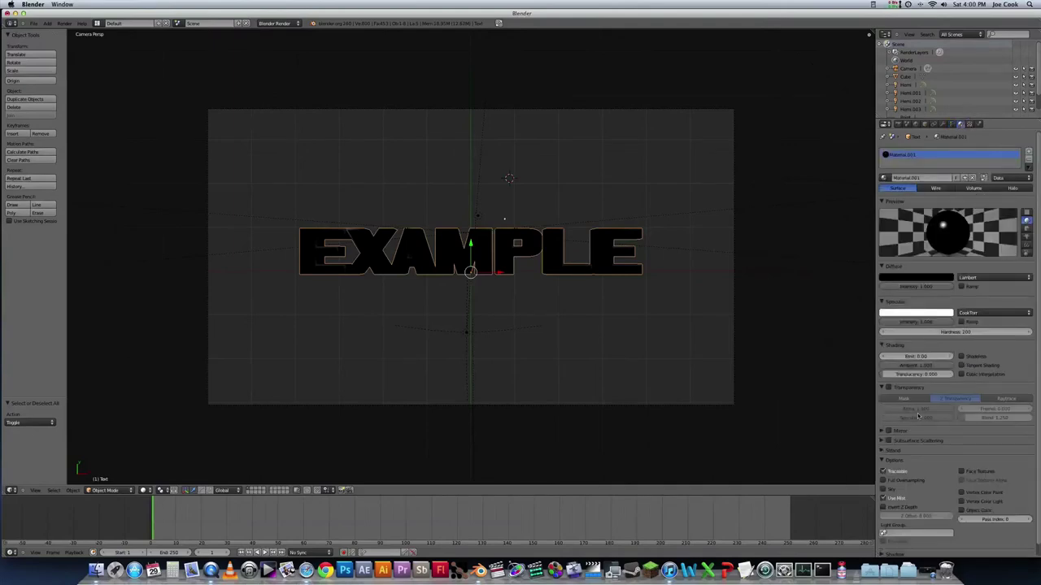
{"action": "left_click", "coordinate": [889, 431]}
{"action": "left_click", "coordinate": [881, 431]}
{"action": "left_click", "coordinate": [916, 441]}
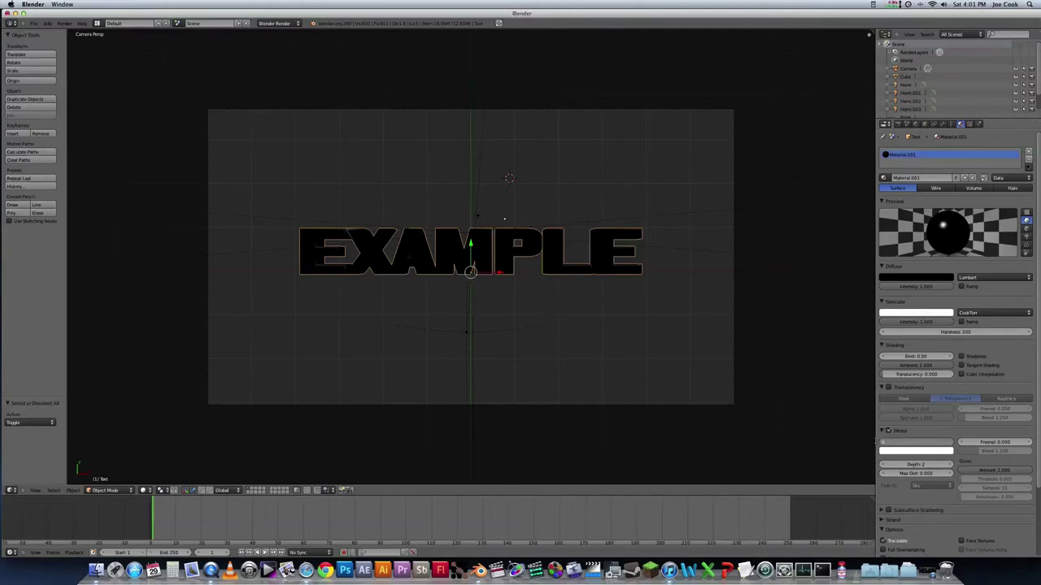
{"action": "key", "text": "Return"}
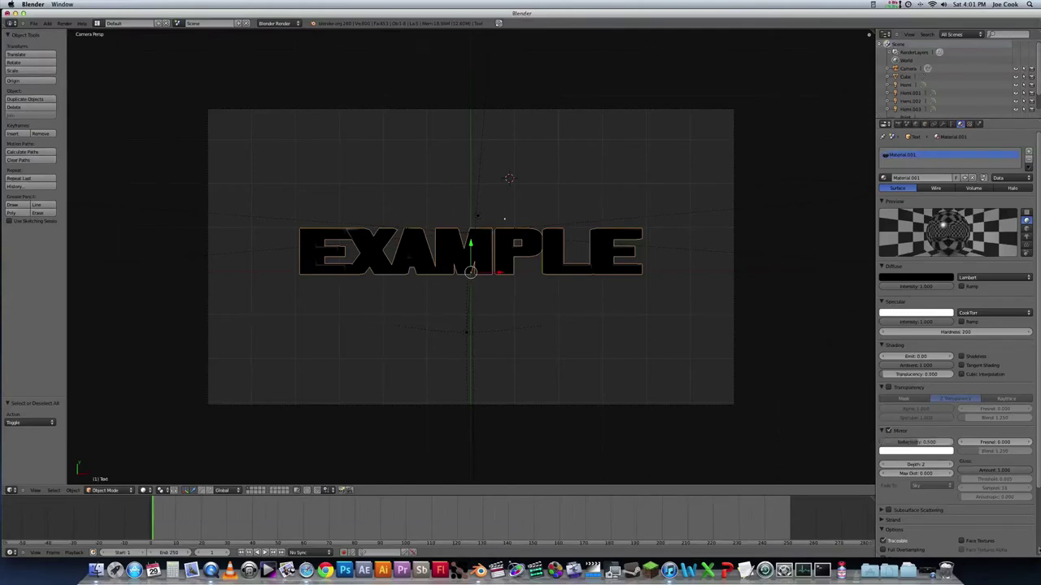
- Set the text material's mirror reflectivity to 0.1 and render a still image to check the reflective surface
{"action": "left_click", "coordinate": [919, 441]}
{"action": "type", "text": "0.588"}
{"action": "key", "text": "Return"}
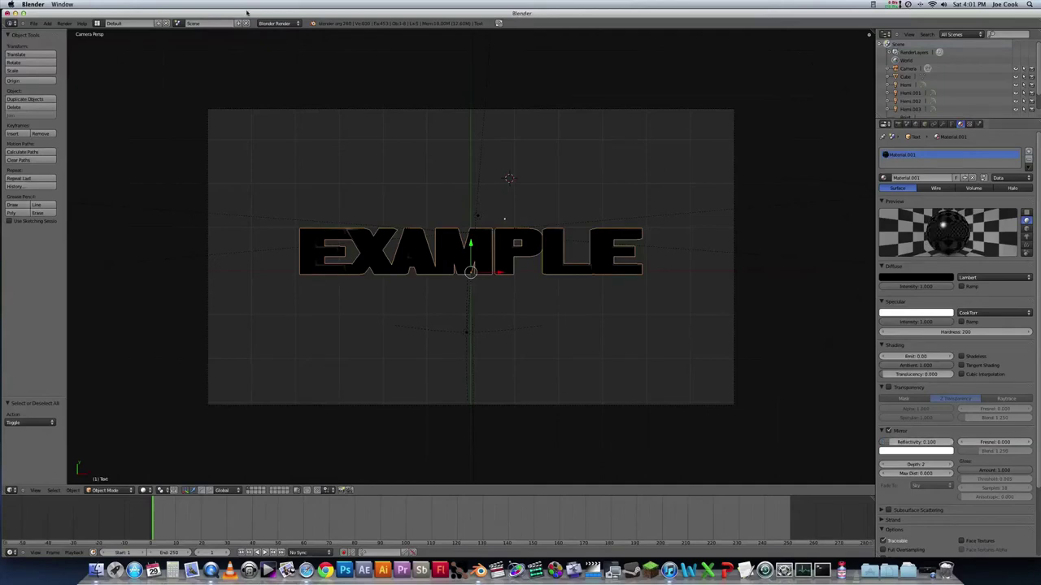
{"action": "left_click", "coordinate": [63, 23]}
{"action": "left_click", "coordinate": [61, 31]}
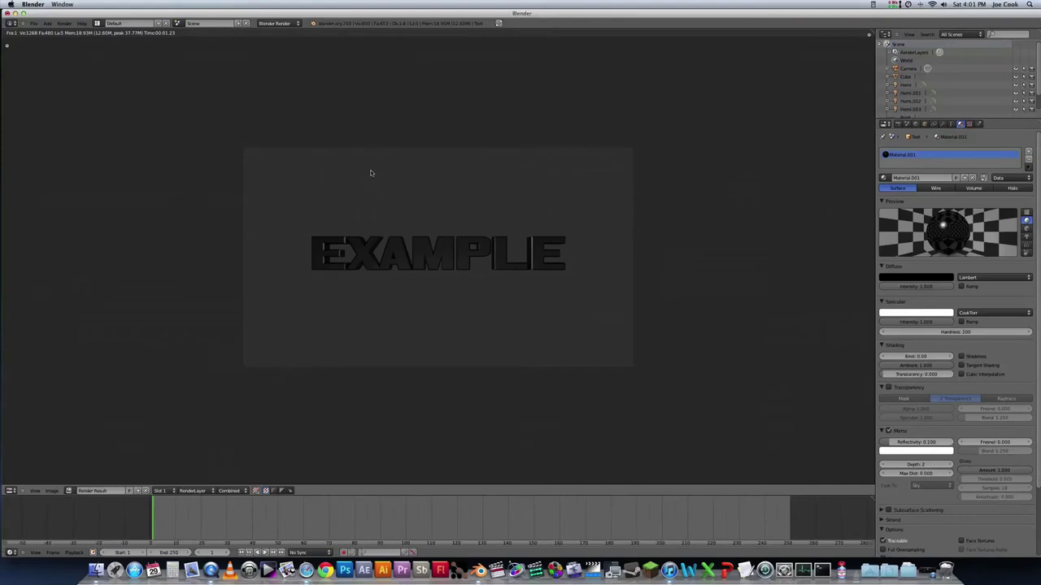
{"action": "key", "text": "Escape"}
{"action": "key", "text": "a"}
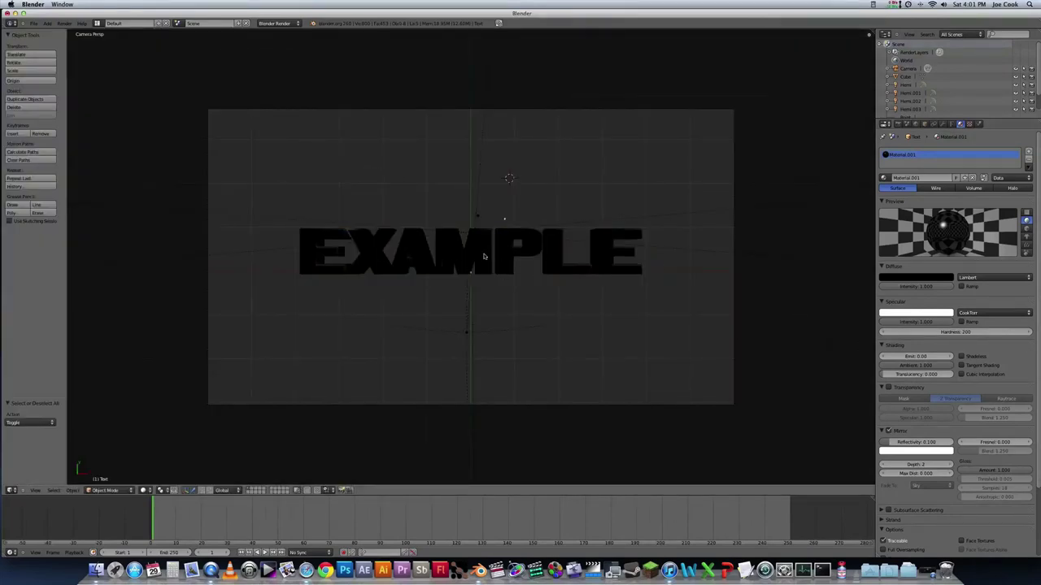
{"action": "middle_click_drag", "start_coordinate": [494, 254], "coordinate": [499, 199]}
{"action": "key", "text": "KP_0"}
{"action": "right_click", "coordinate": [453, 249]}
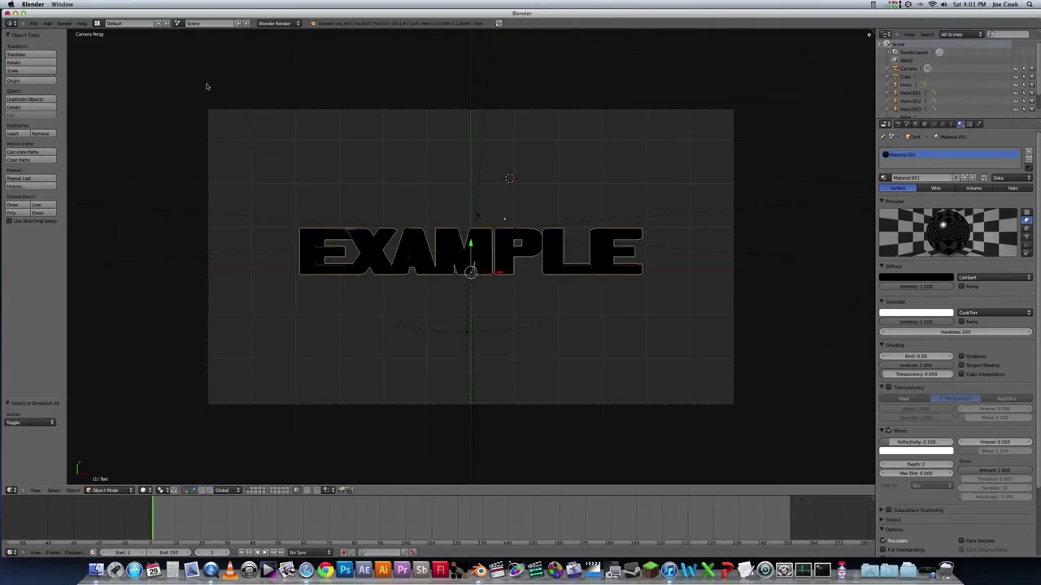
- Add a cube and move it in front of the first letters of the text as a reflection test
{"action": "key", "text": "a"}
{"action": "key", "text": "space"}
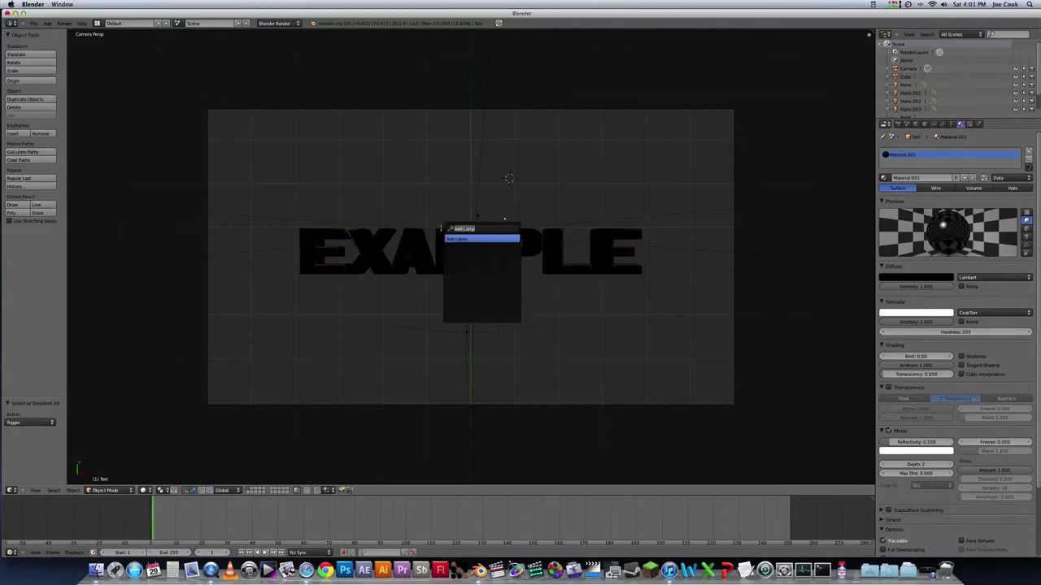
{"action": "type", "text": "cube"}
{"action": "key", "text": "Return"}
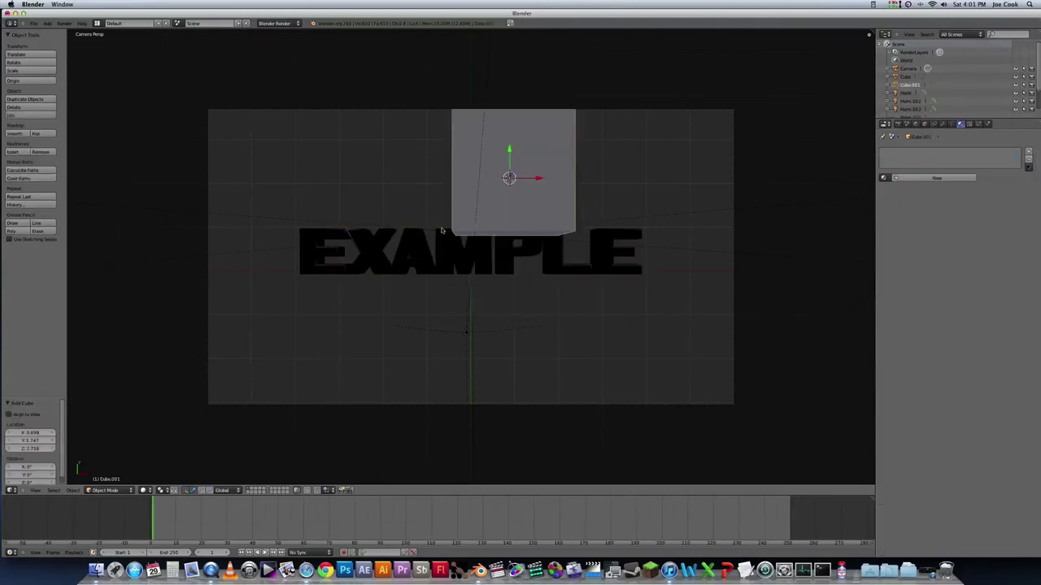
{"action": "left_click_drag", "start_coordinate": [539, 178], "coordinate": [587, 286]}
- Render a still image to see the cube reflected in the text, then delete the cube
{"action": "left_click", "coordinate": [63, 23]}
{"action": "left_click", "coordinate": [81, 35]}
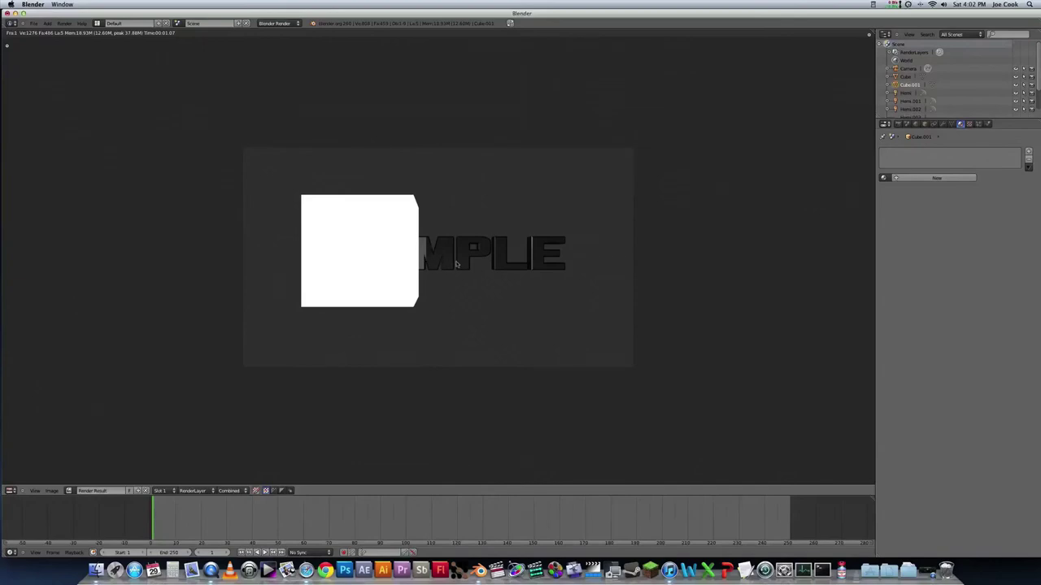
{"action": "key", "text": "Escape"}
{"action": "key", "text": "x"}
{"action": "left_click", "coordinate": [419, 239]}
- Render the text without the cube, then return to the camera view with nothing selected
{"action": "right_click", "coordinate": [508, 260]}
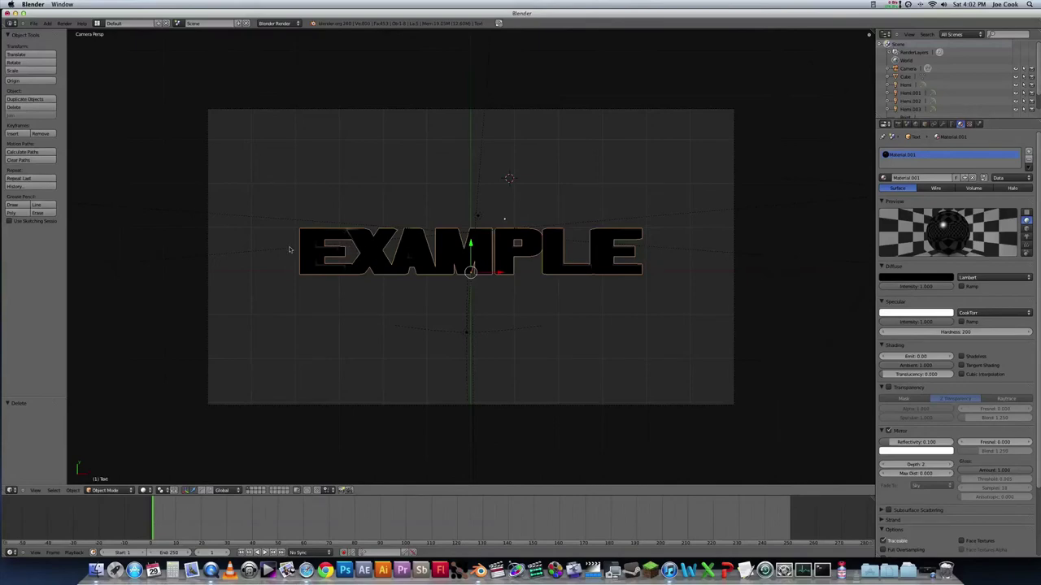
{"action": "left_click", "coordinate": [65, 23]}
{"action": "left_click", "coordinate": [79, 35]}
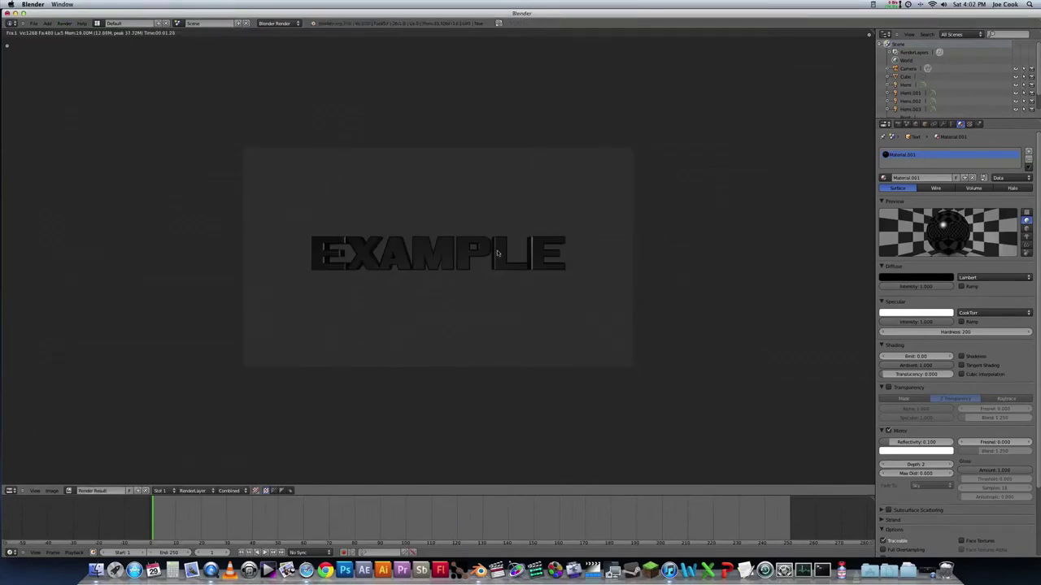
{"action": "key", "text": "Escape"}
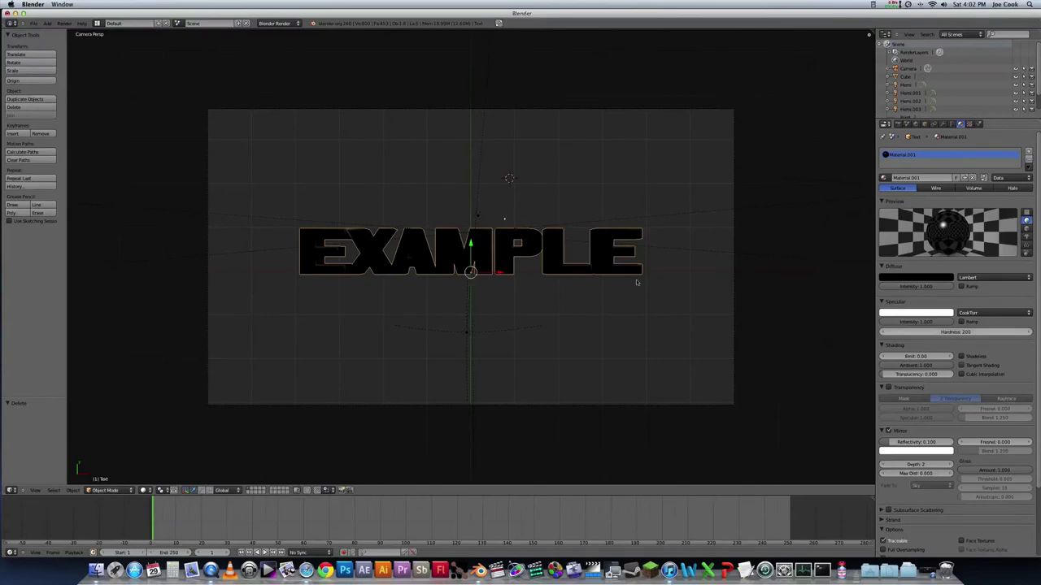
{"action": "key", "text": "KP_5"}
{"action": "key", "text": "KP_0"}
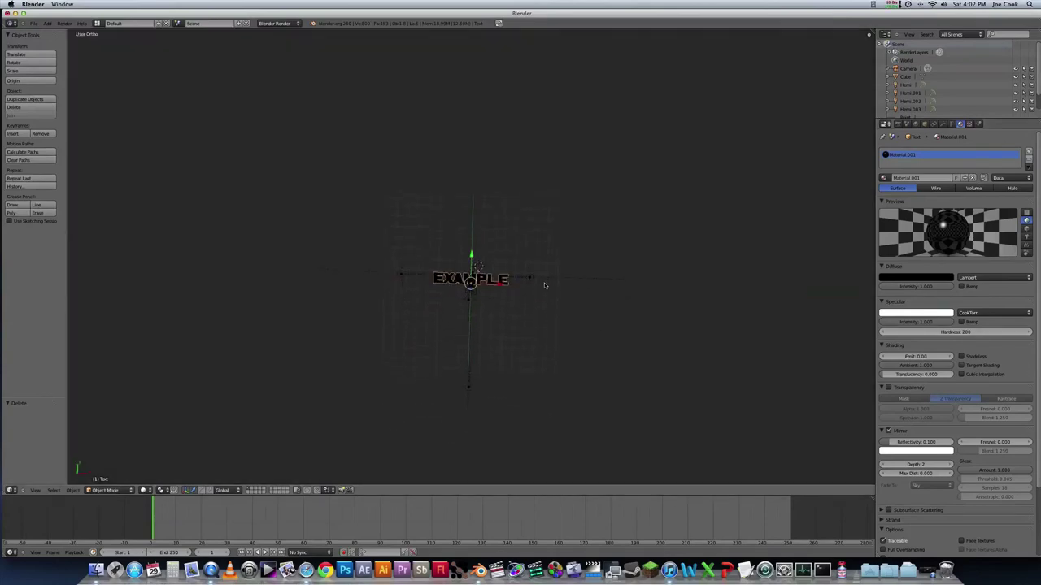
{"action": "key", "text": "a"}
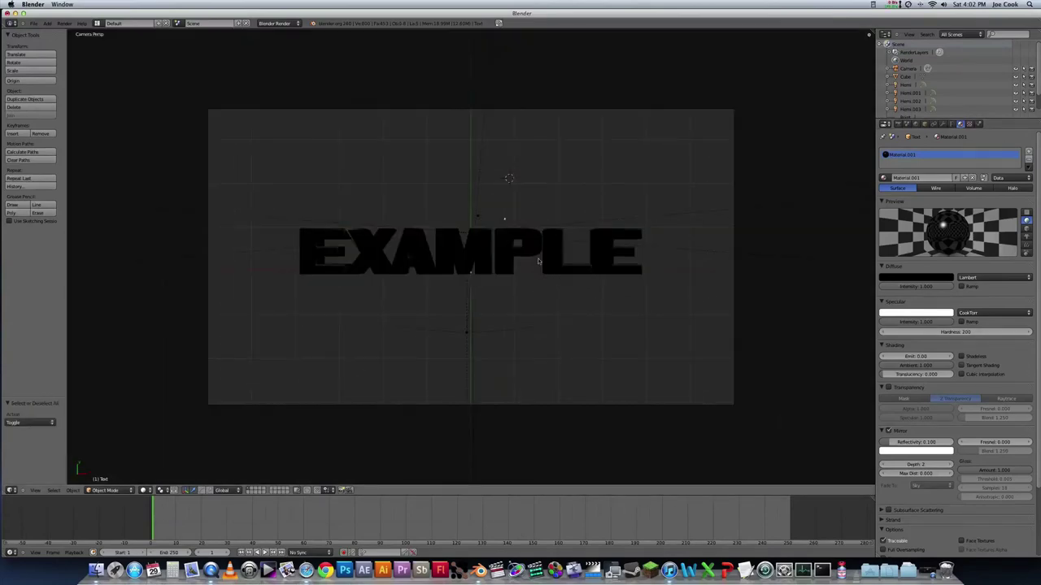
- Render a still image of the black text and close the render result
{"action": "left_click", "coordinate": [63, 23]}
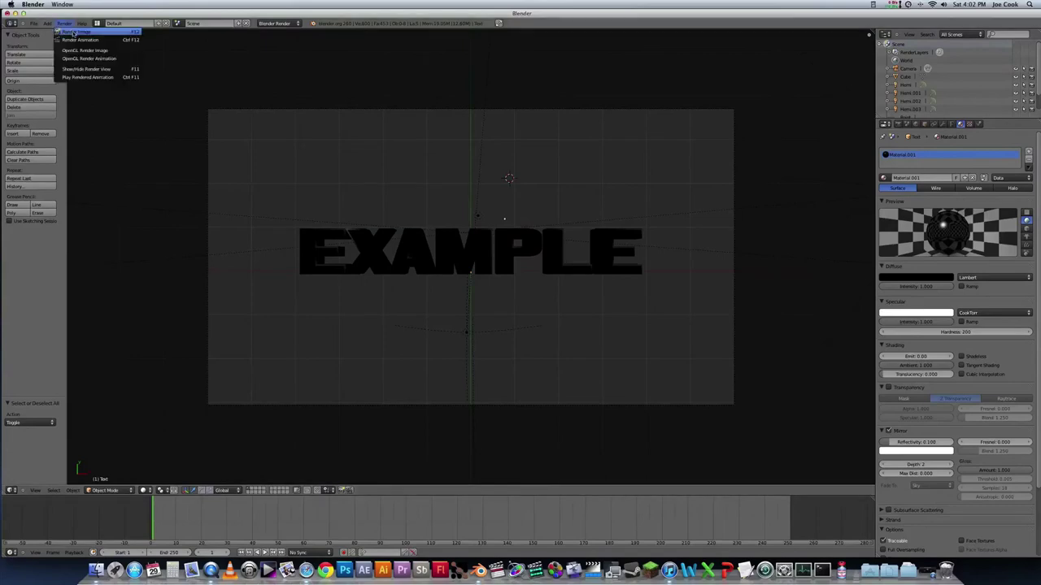
{"action": "left_click", "coordinate": [75, 34]}
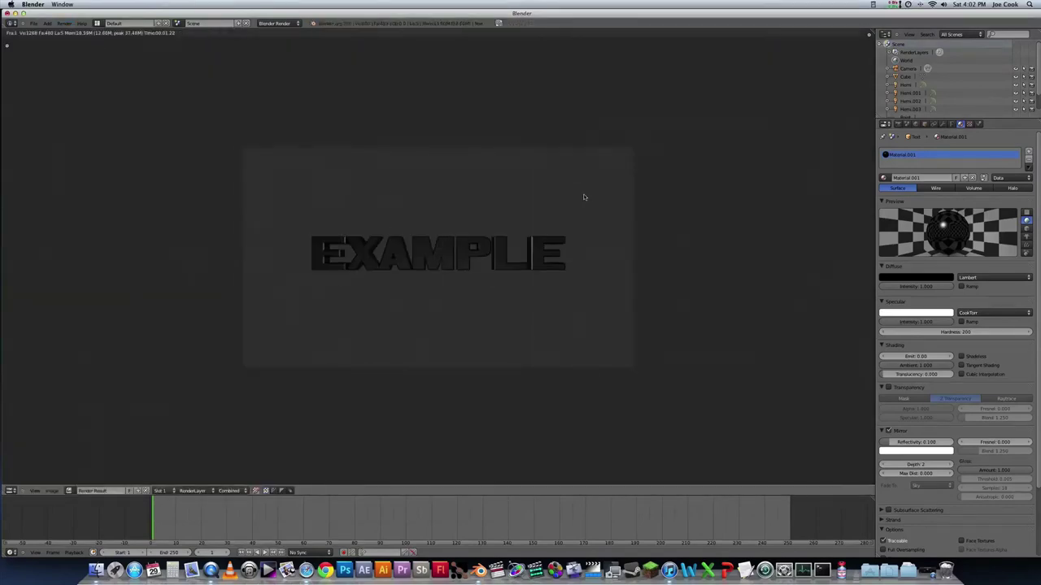
{"action": "key", "text": "Escape"}
{"action": "left_click", "coordinate": [63, 23]}
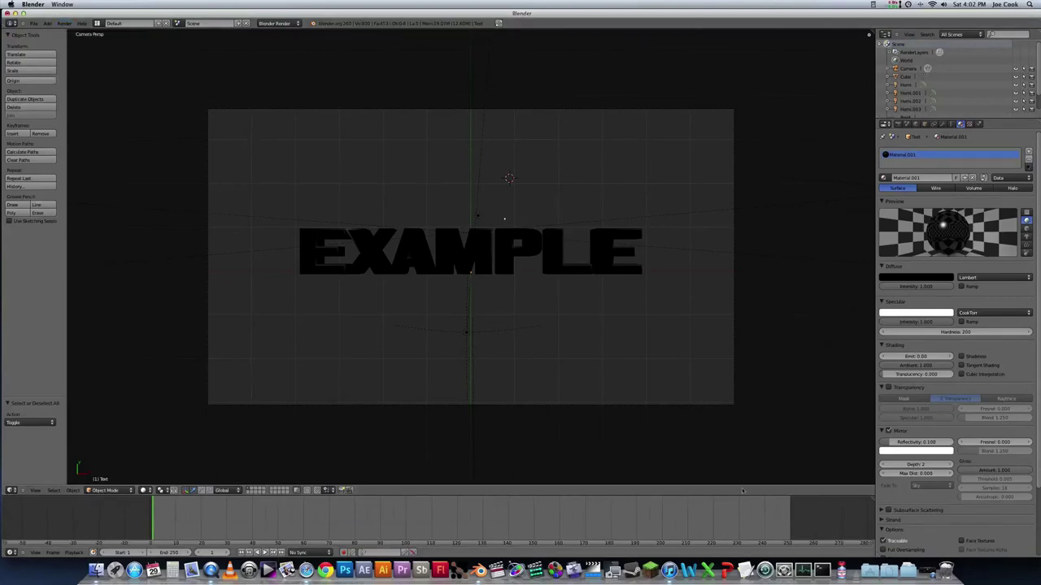
{"action": "right_click", "coordinate": [471, 250]}
{"action": "right_click", "coordinate": [490, 256]}
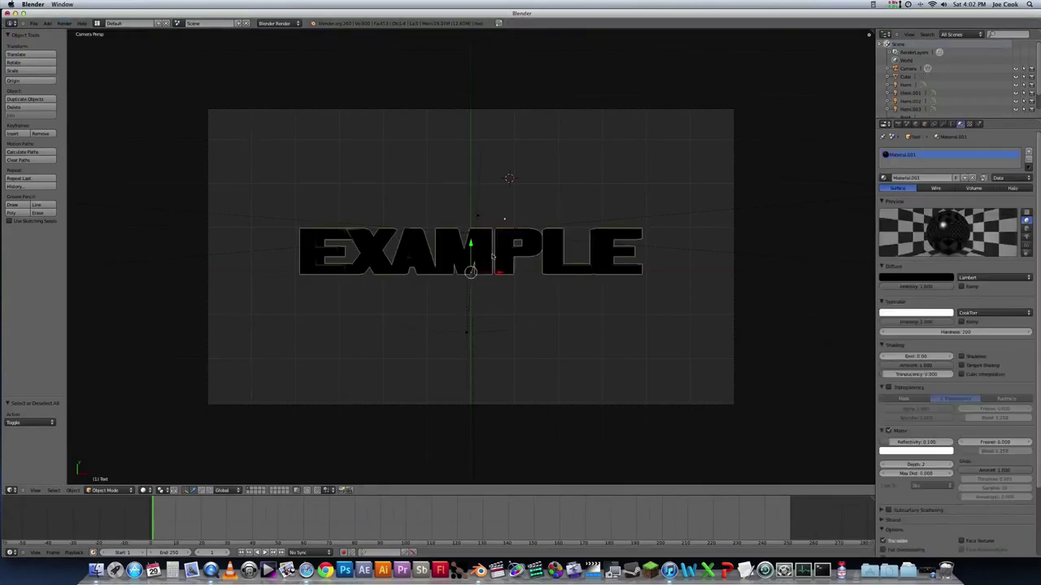
{"action": "mouse_move", "coordinate": [639, 247]}
{"action": "middle_mouse_down"}
{"action": "mouse_move", "coordinate": [610, 239]}
{"action": "mouse_move", "coordinate": [602, 223]}
{"action": "mouse_move", "coordinate": [641, 223]}
{"action": "mouse_move", "coordinate": [635, 244]}
{"action": "mouse_move", "coordinate": [622, 242]}
{"action": "middle_mouse_up"}
{"action": "key", "text": "KP_0"}
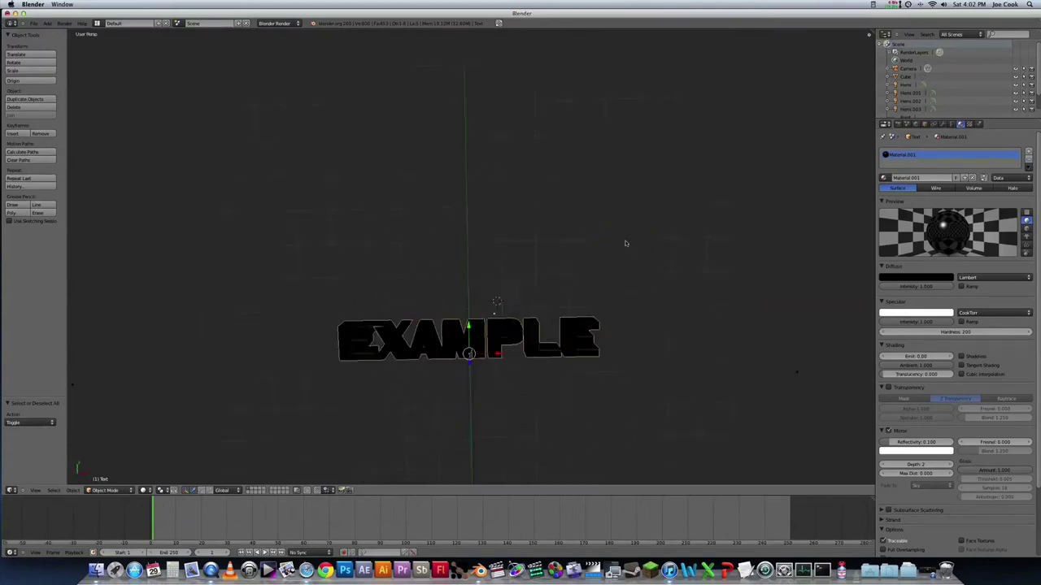
{"action": "key", "text": "a"}
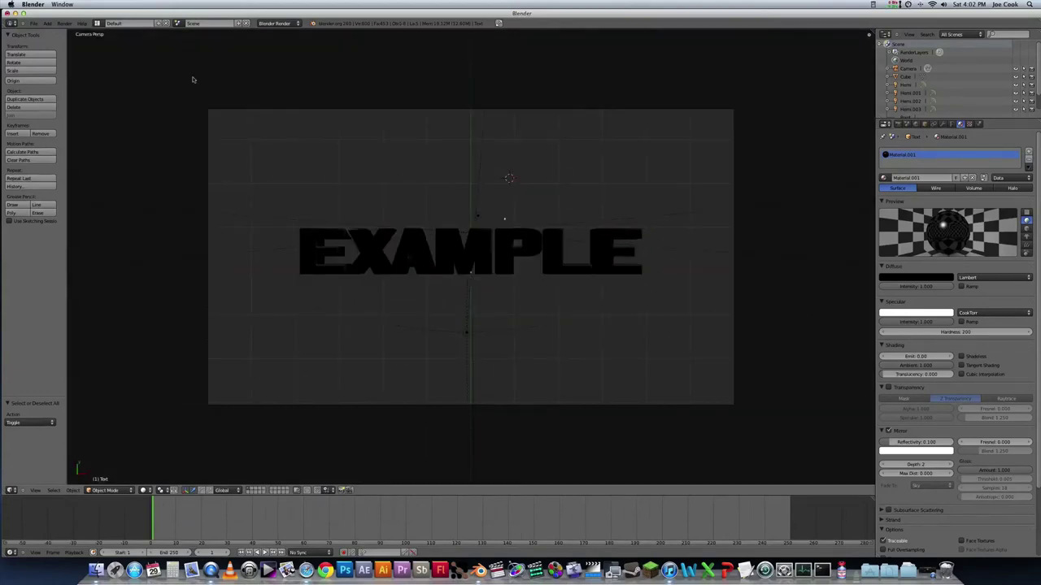
- Switch to the Animation screen layout, widen the 3D view and look through the camera
{"action": "left_click", "coordinate": [98, 24]}
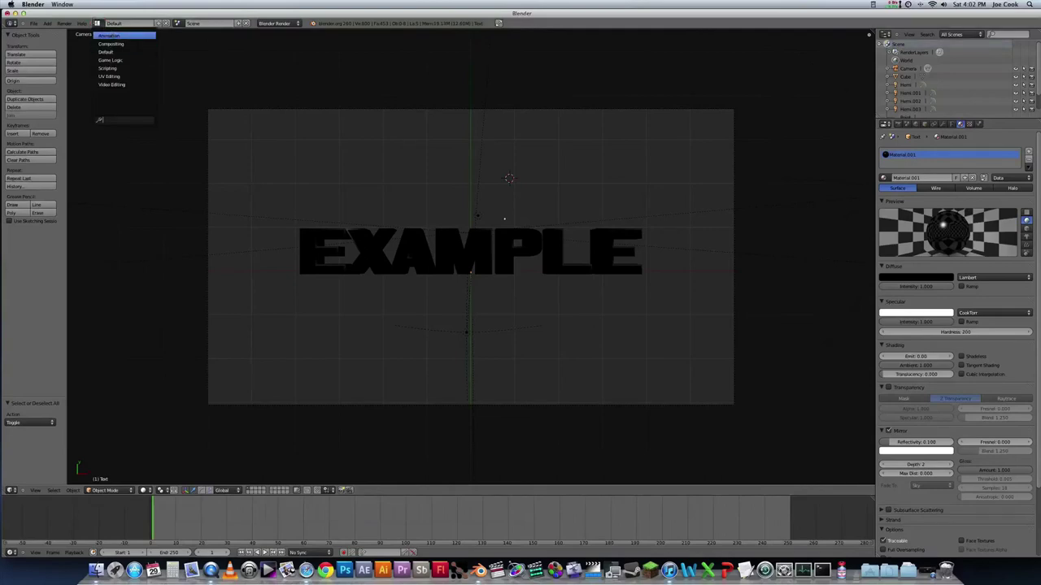
{"action": "left_click", "coordinate": [109, 36]}
{"action": "left_click_drag", "start_coordinate": [372, 174], "coordinate": [255, 168]}
{"action": "middle_click_drag", "start_coordinate": [590, 263], "coordinate": [631, 295]}
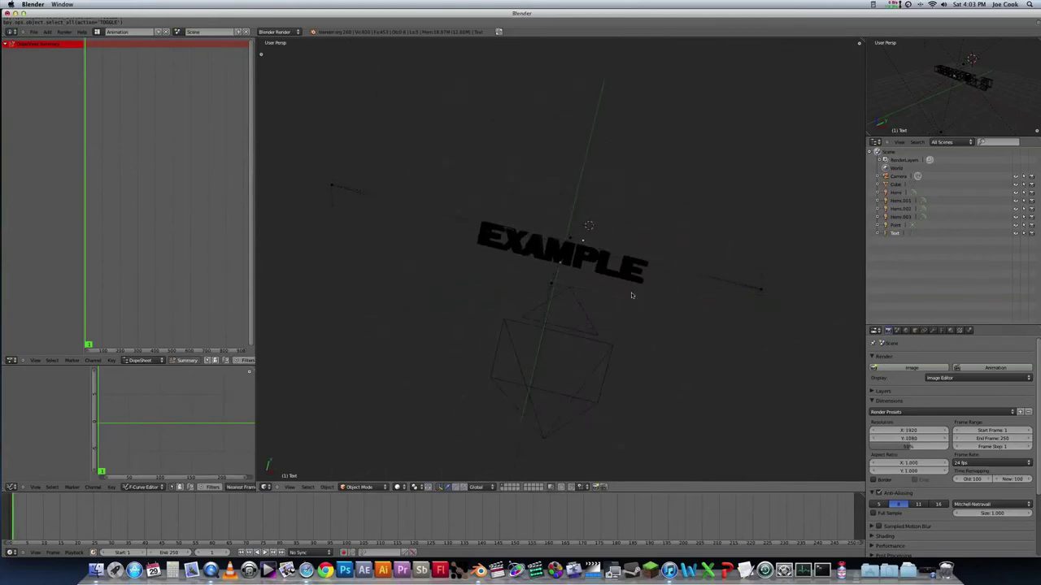
{"action": "key", "text": "KP_0"}
- Select the EXAMPLE text and insert a LocRotScale keyframe for it at frame 1
{"action": "right_click", "coordinate": [602, 260]}
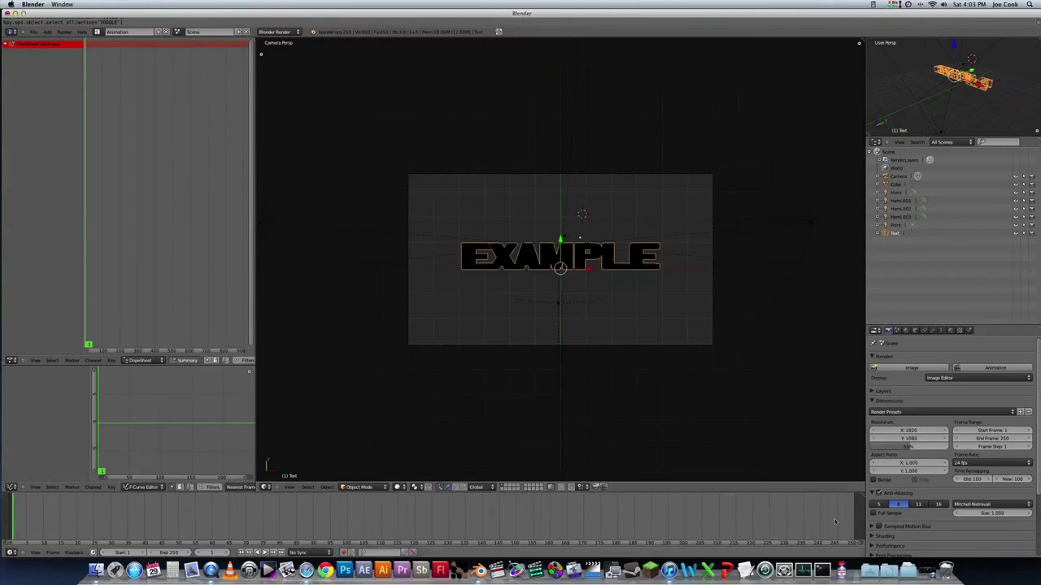
{"action": "left_click_drag", "start_coordinate": [819, 519], "coordinate": [25, 510]}
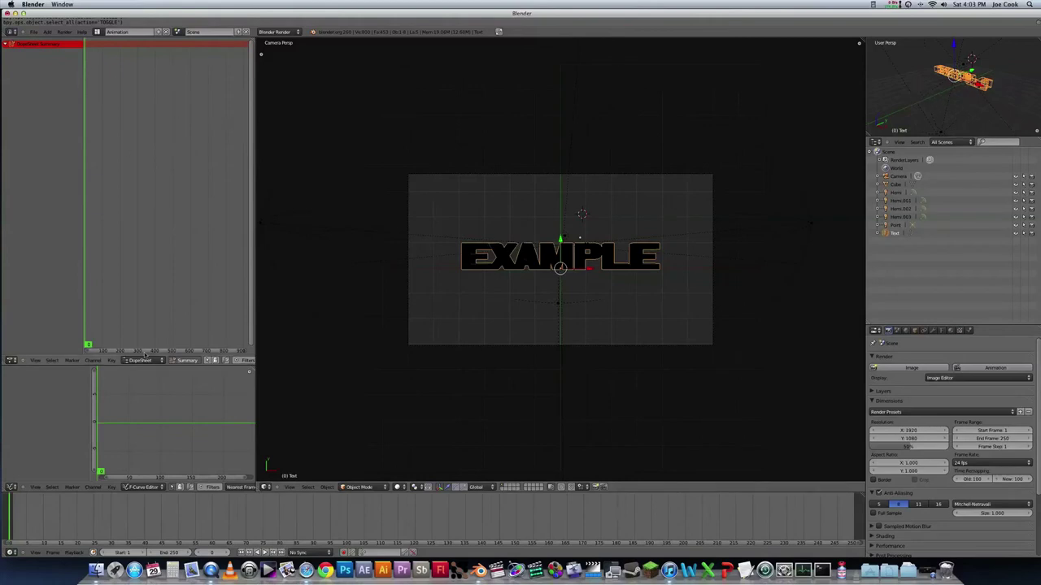
{"action": "left_click_drag", "start_coordinate": [34, 517], "coordinate": [11, 517]}
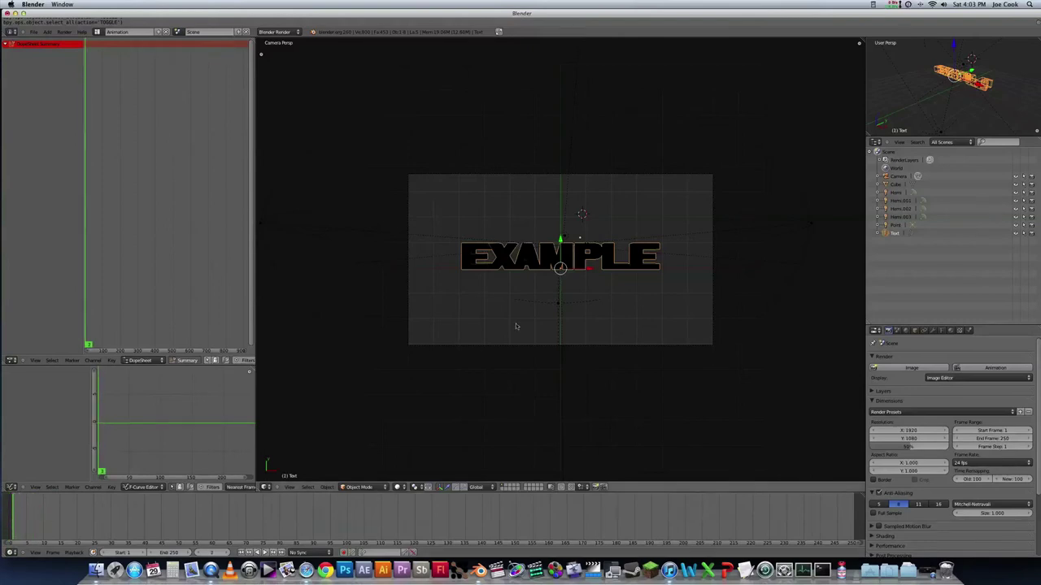
{"action": "key", "text": "i"}
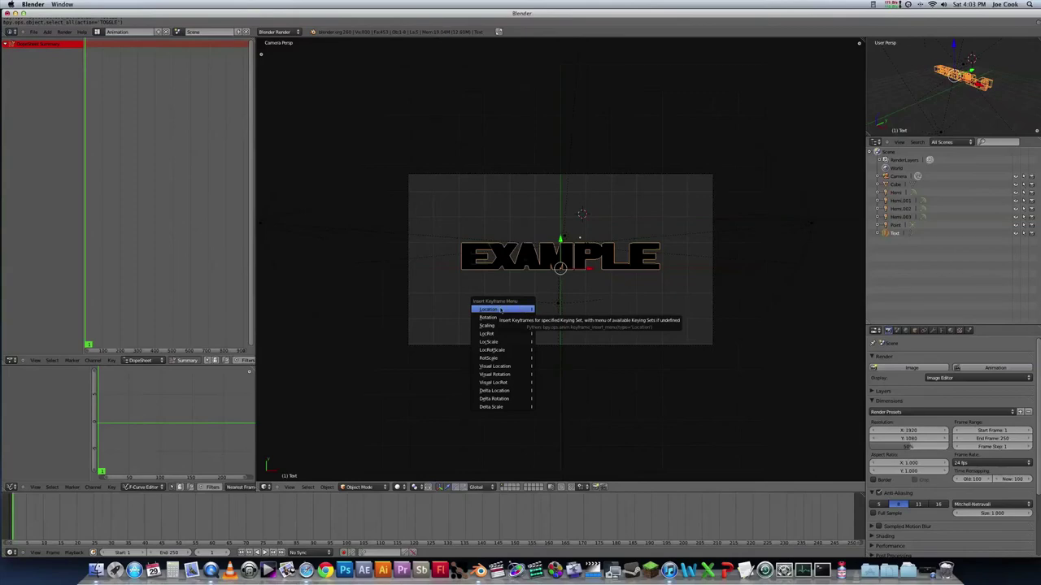
{"action": "left_click", "coordinate": [504, 351]}
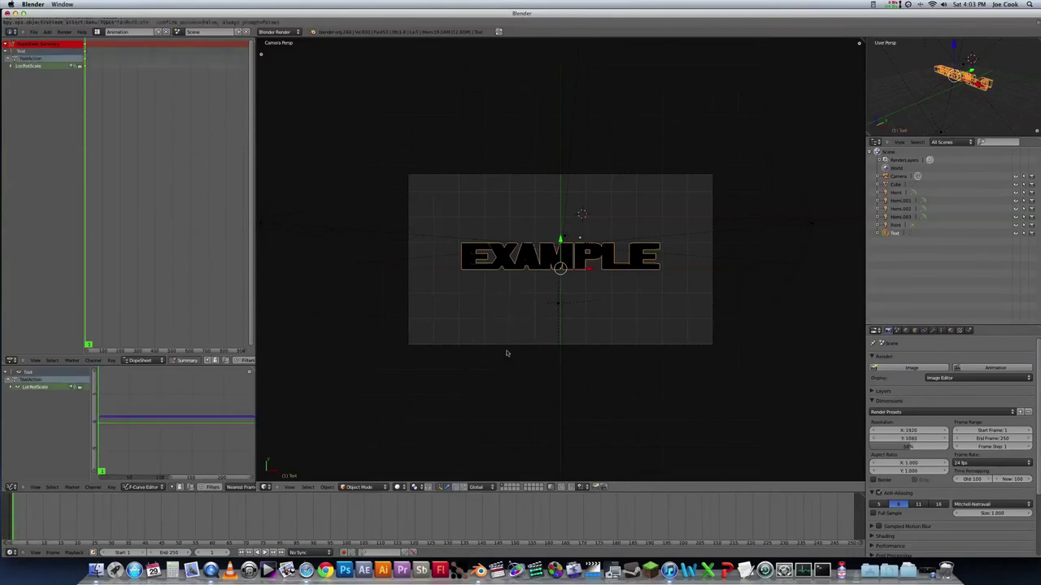
- Go to frame 60 and move the text along the global Z axis so it sits slightly closer to the camera
{"action": "left_click_drag", "start_coordinate": [69, 515], "coordinate": [212, 520]}
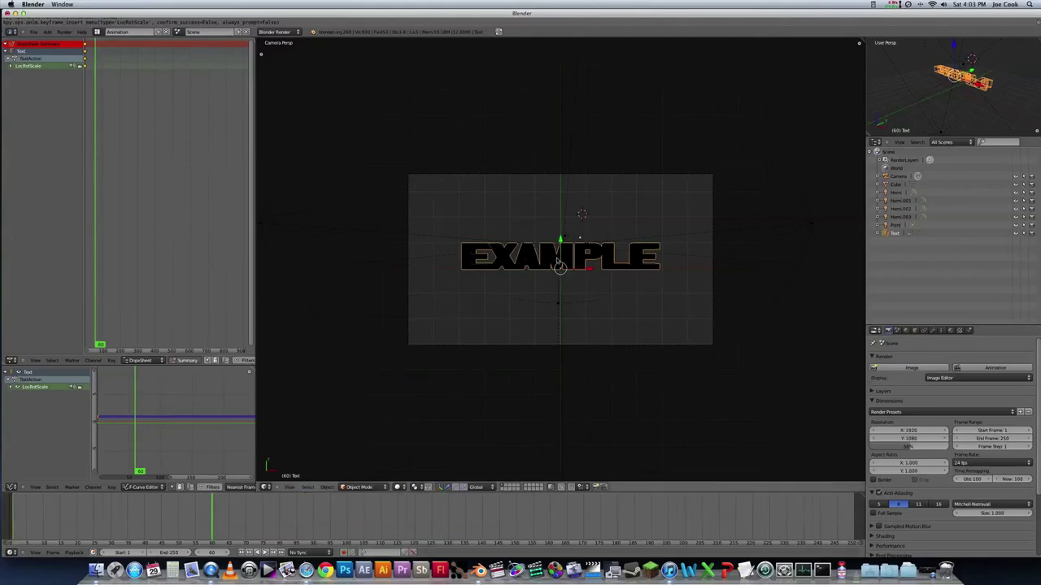
{"action": "middle_click_drag", "start_coordinate": [560, 268], "coordinate": [560, 266]}
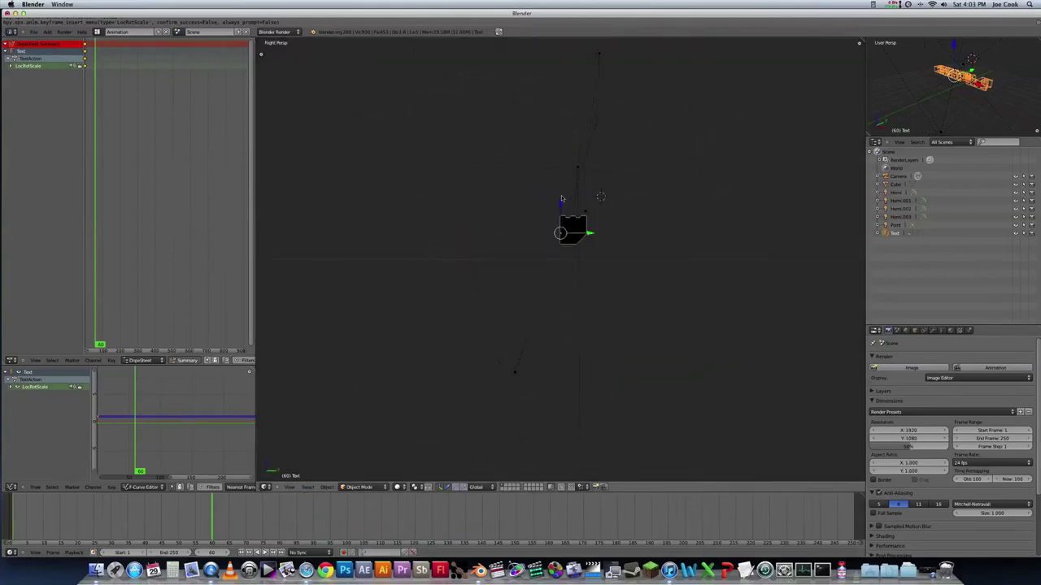
{"action": "left_click_drag", "start_coordinate": [560, 205], "coordinate": [552, 100]}
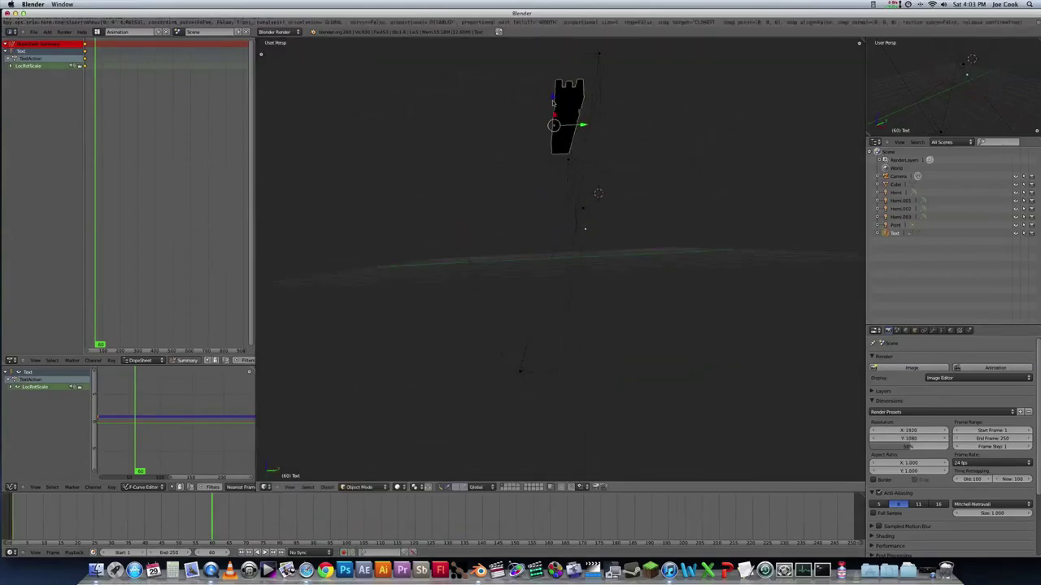
{"action": "key", "text": "KP_0"}
{"action": "key", "text": "g"}
{"action": "key", "text": "z"}
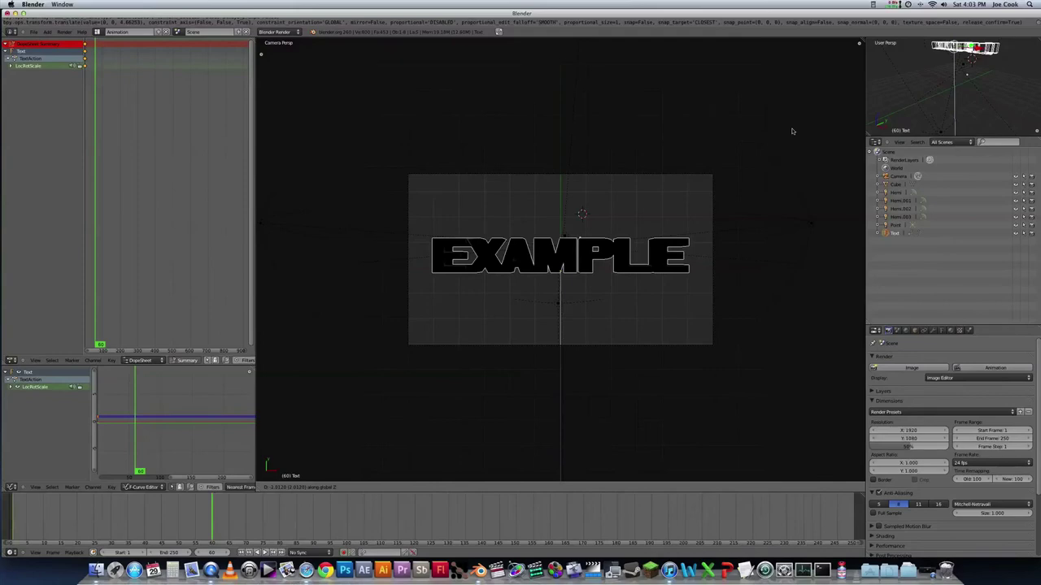
{"action": "left_click", "coordinate": [792, 131]}
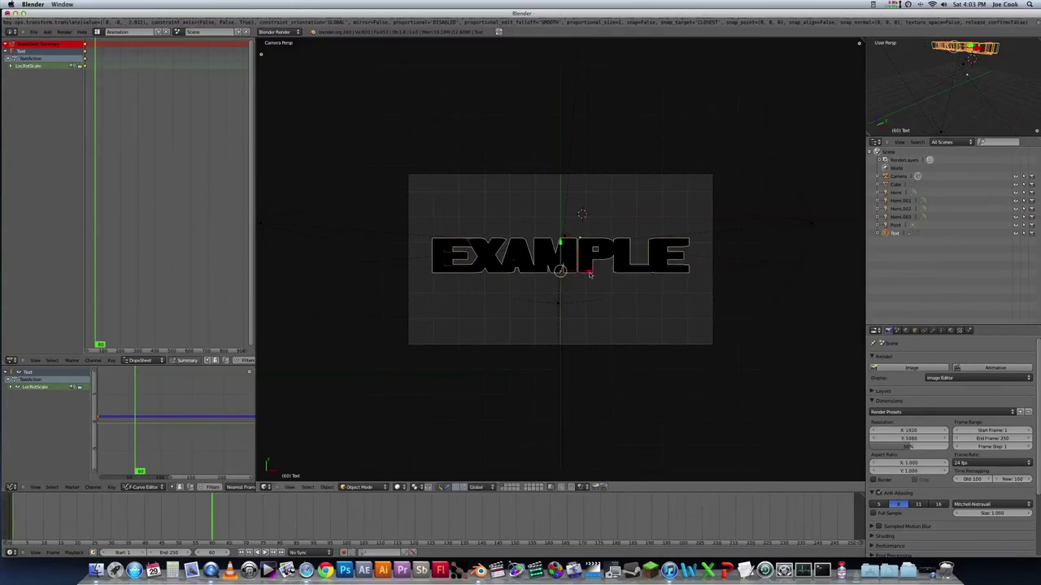
- Adjust the text along the X axis and insert a LocRotScale keyframe for it at frame 60
{"action": "key", "text": "g"}
{"action": "key", "text": "x"}
{"action": "left_click", "coordinate": [579, 277]}
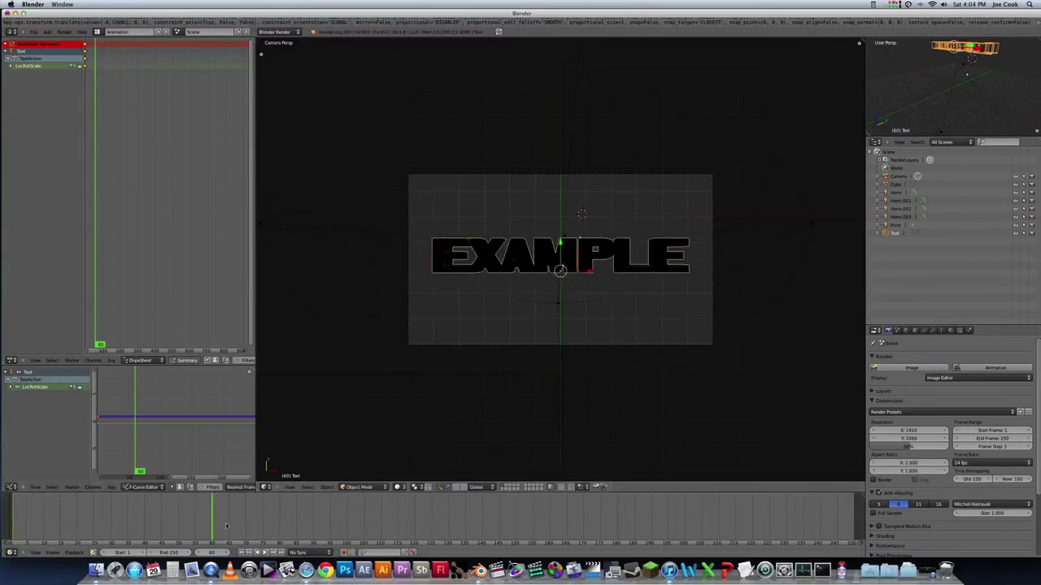
{"action": "key", "text": "i"}
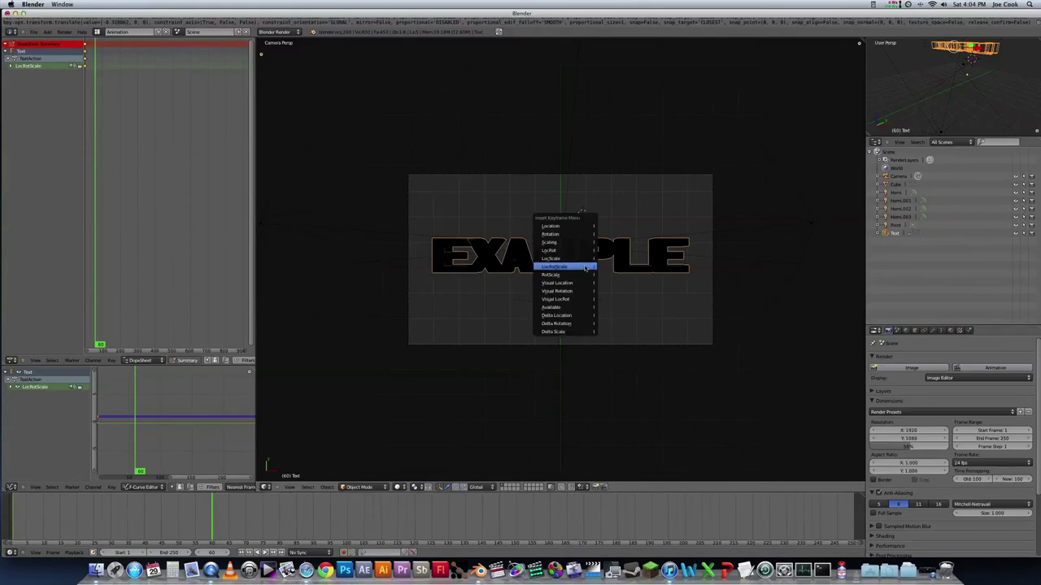
{"action": "left_click", "coordinate": [585, 268]}
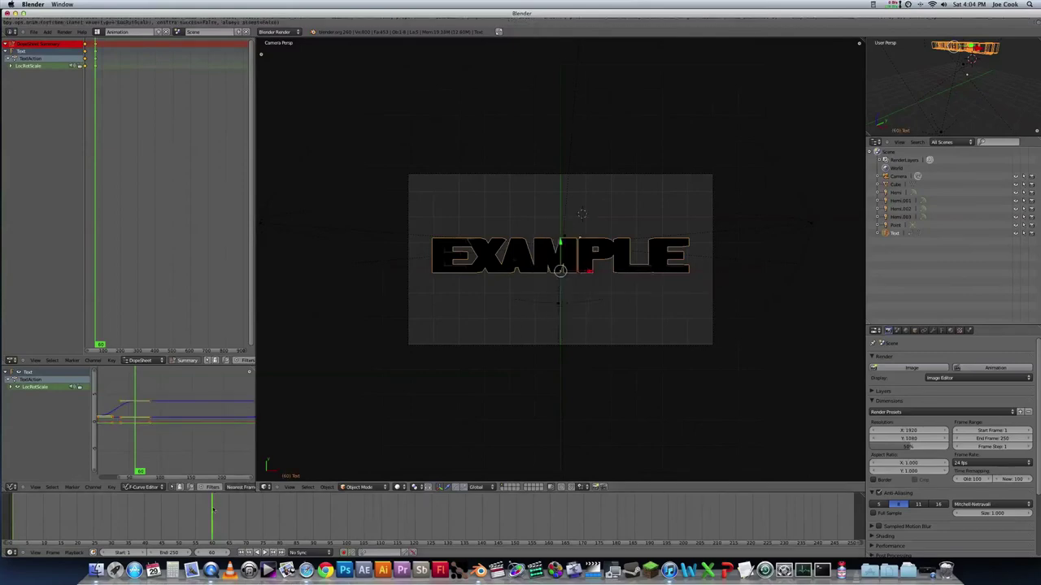
- Rewind to the beginning of the timeline and play the text animation past frame 60, then stop it
{"action": "left_click_drag", "start_coordinate": [171, 516], "coordinate": [14, 518]}
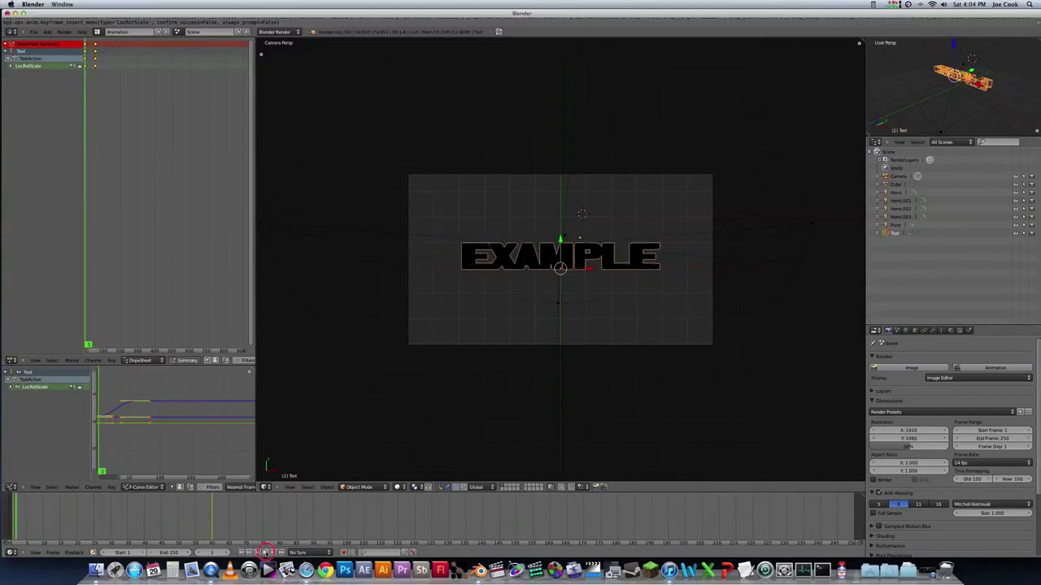
{"action": "left_click", "coordinate": [264, 553]}
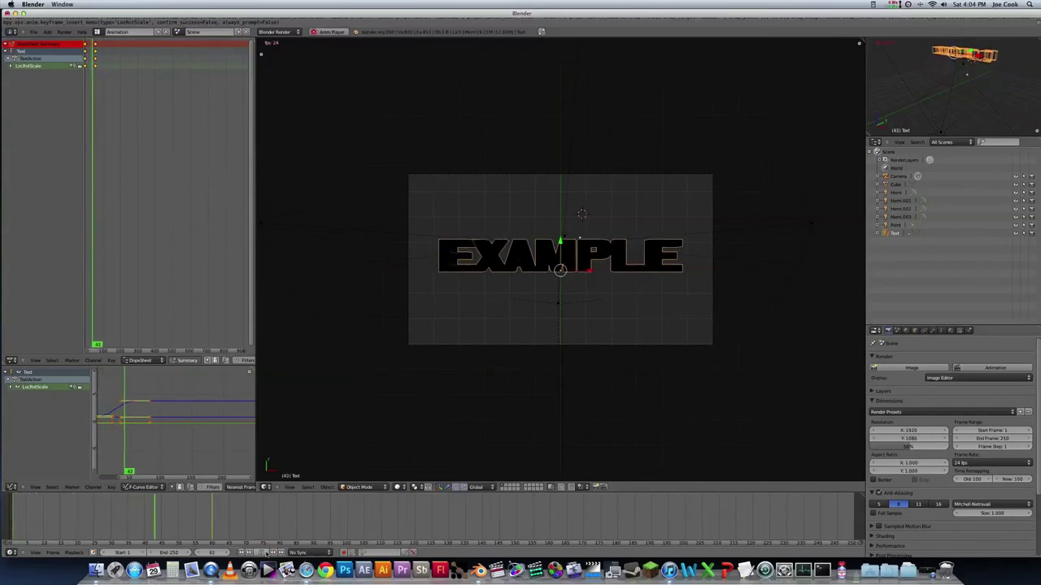
{"action": "left_click", "coordinate": [264, 553]}
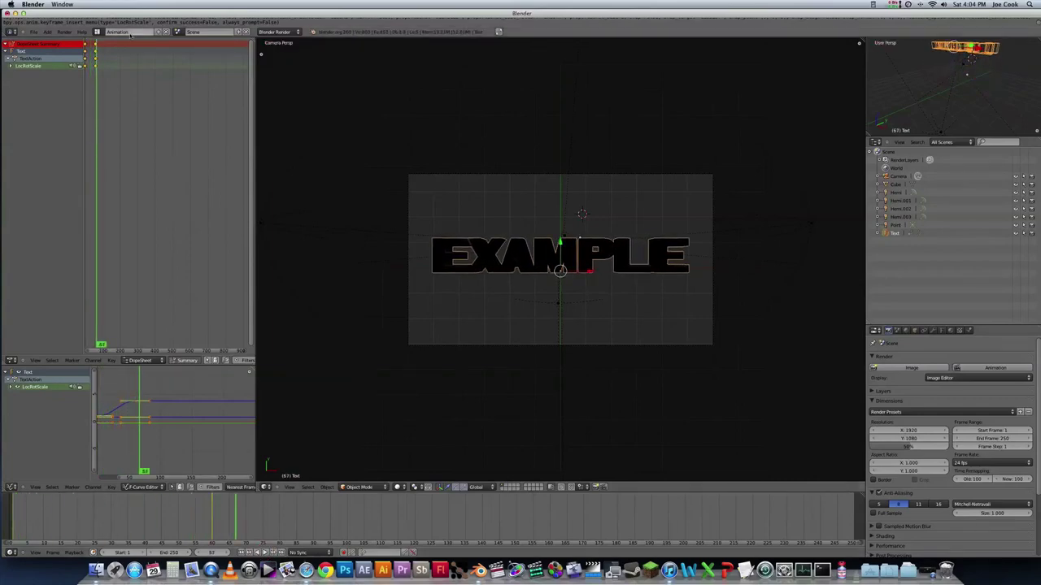
- Render a still image of the text at frame 67, then return to the camera view with the text selected
{"action": "left_click", "coordinate": [64, 32]}
{"action": "left_click", "coordinate": [73, 41]}
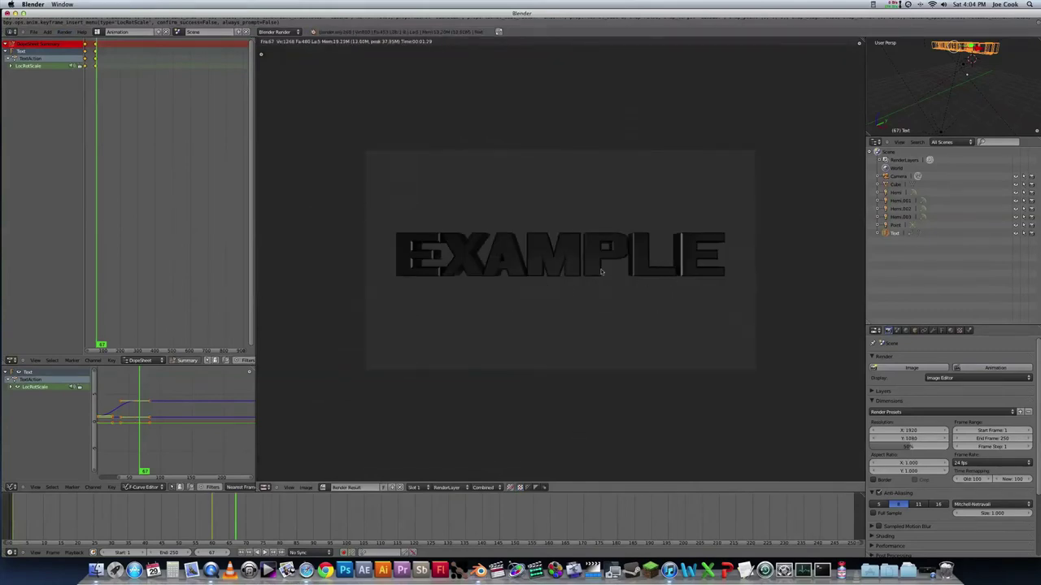
{"action": "key", "text": "Escape"}
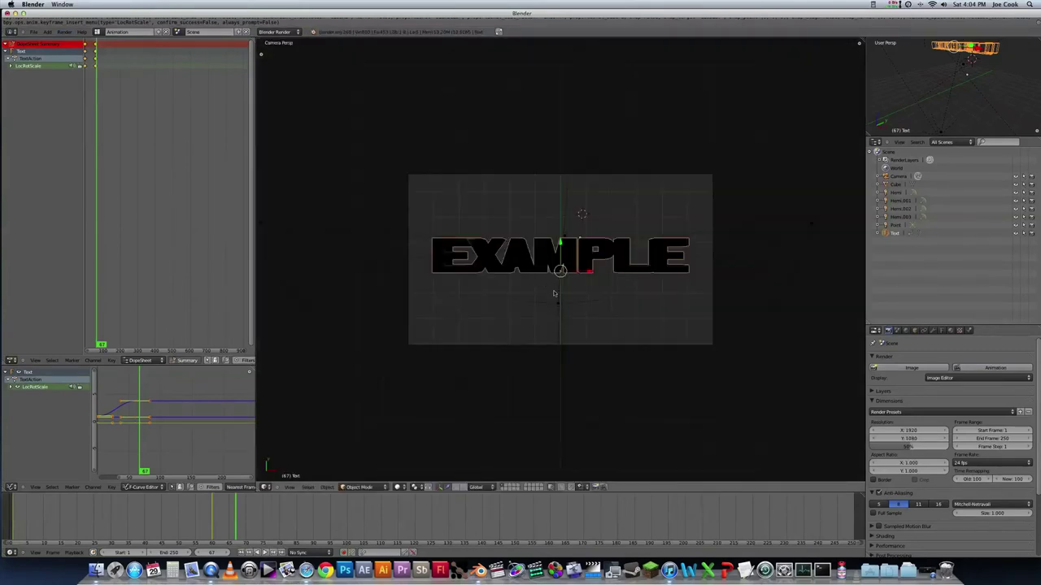
{"action": "key", "text": "a"}
{"action": "key", "text": "a"}
{"action": "scroll", "coordinate": [564, 280], "scroll_direction": "up", "scroll_amount": 1}
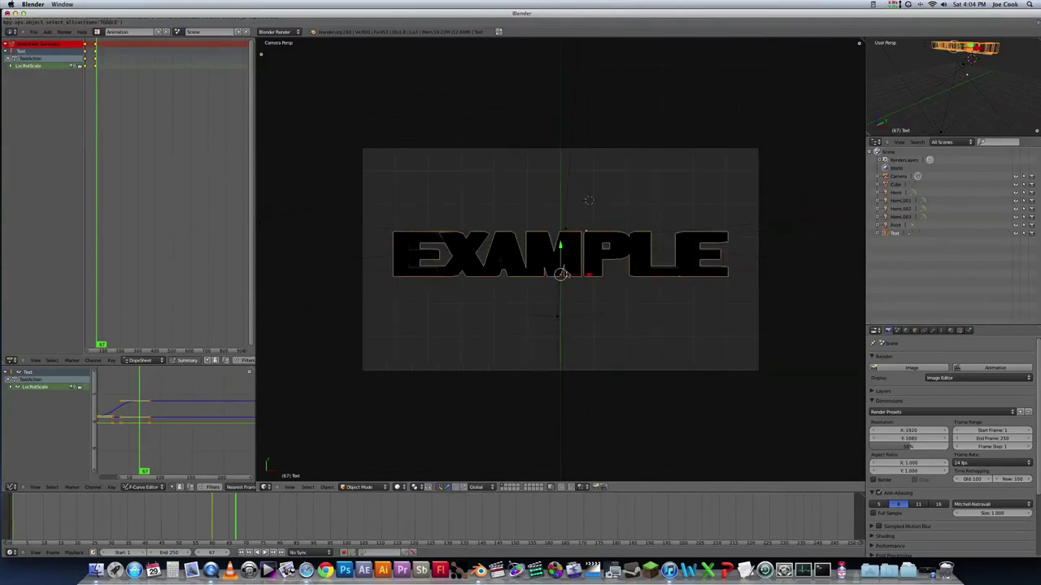
- Scrub back to frame 1 and replay the text animation in the enlarged camera view, stopping past frame 60
{"action": "mouse_move", "coordinate": [219, 509]}
{"action": "left_mouse_down"}
{"action": "mouse_move", "coordinate": [202, 511]}
{"action": "mouse_move", "coordinate": [211, 511]}
{"action": "left_mouse_up"}
{"action": "left_click", "coordinate": [192, 513]}
{"action": "left_click_drag", "start_coordinate": [79, 513], "coordinate": [13, 514]}
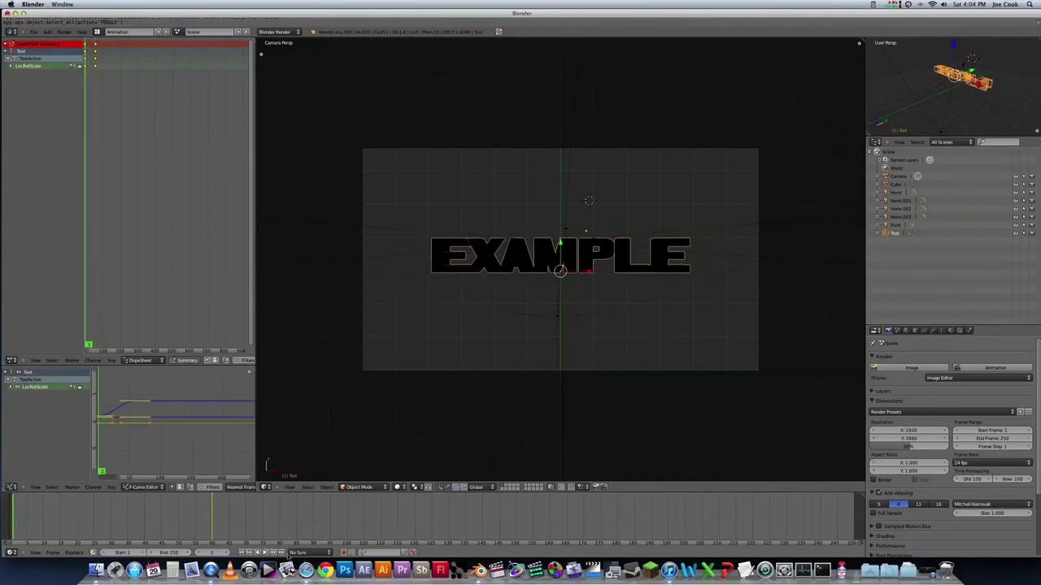
{"action": "left_click", "coordinate": [264, 552]}
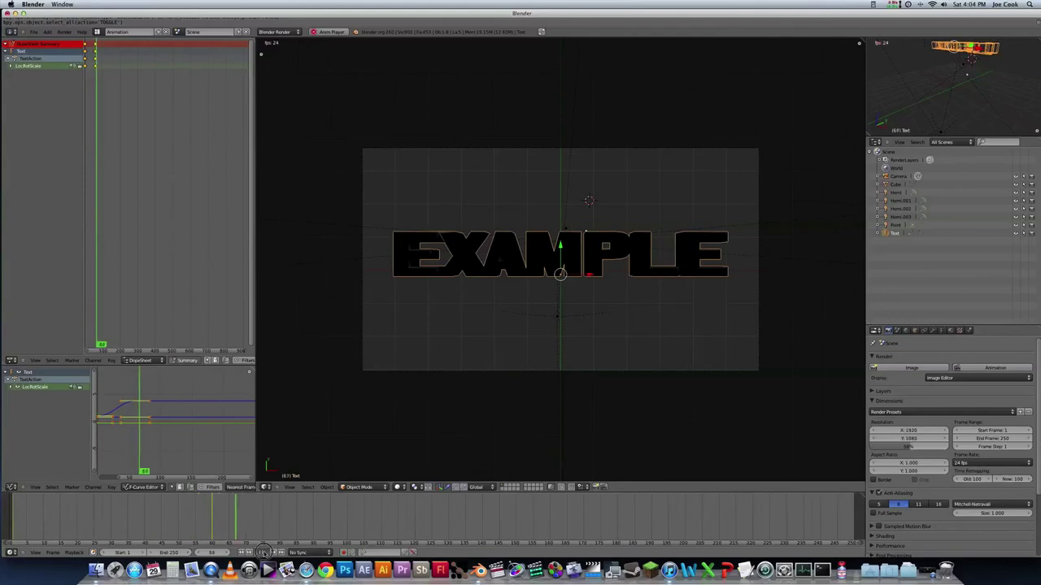
{"action": "key", "text": "alt+a"}
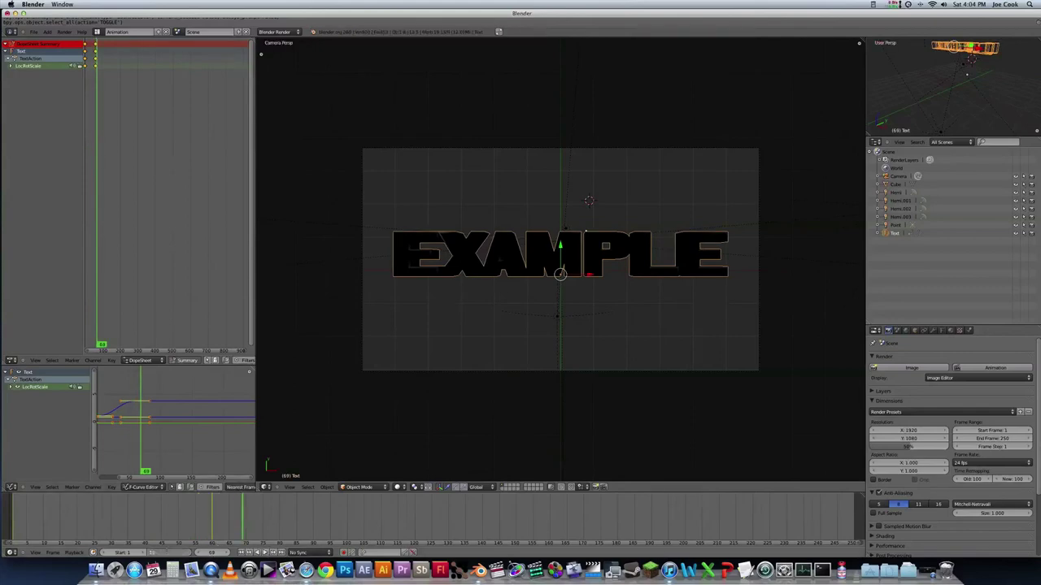
- Set the animation's end frame to 100, go to frame 100 and move the text further toward the camera along global Z
{"action": "key", "text": "Return"}
{"action": "left_click_drag", "start_coordinate": [275, 517], "coordinate": [346, 517]}
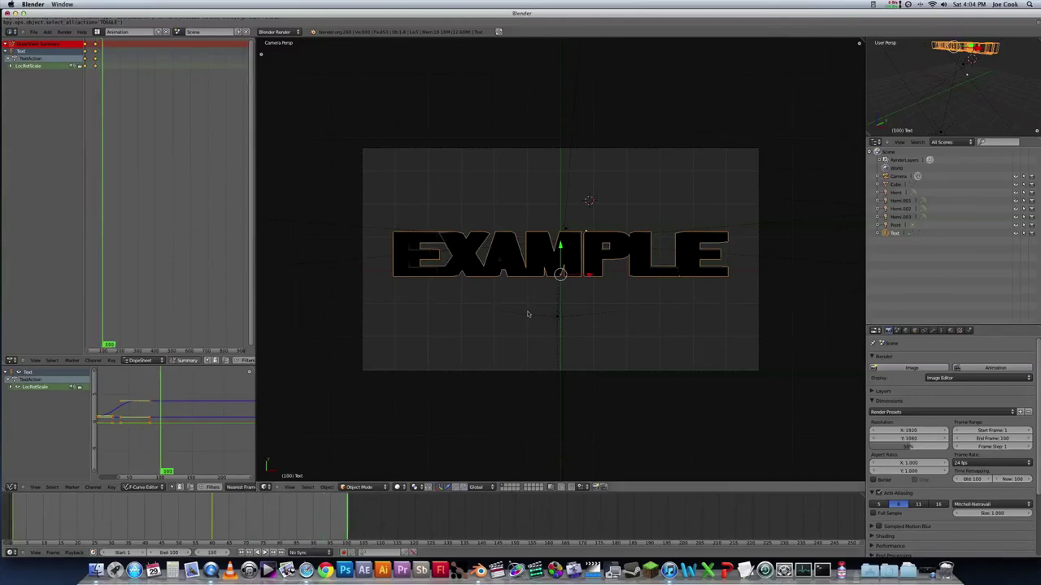
{"action": "key", "text": "g"}
{"action": "key", "text": "y"}
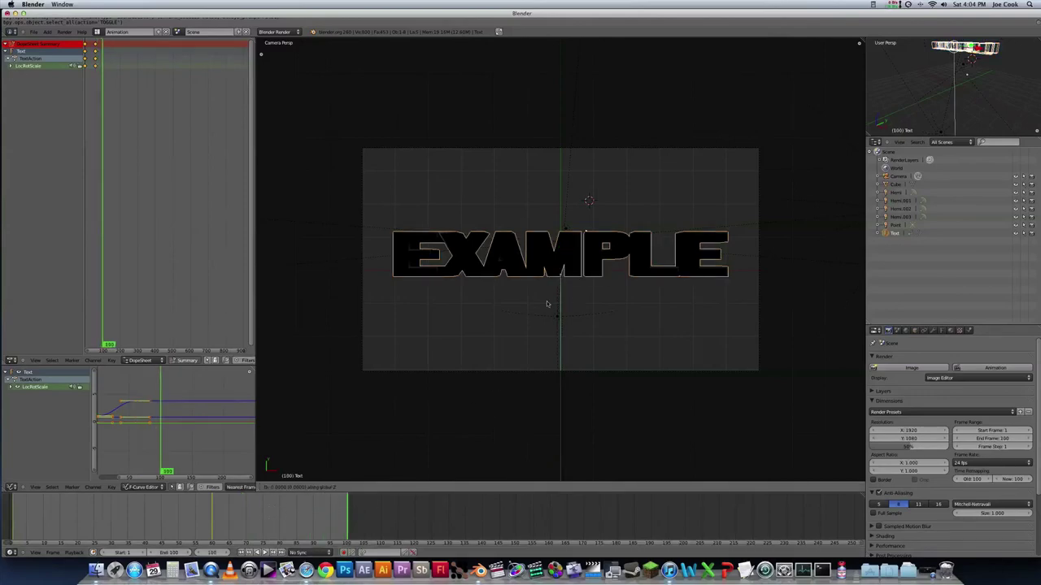
{"action": "mouse_move", "coordinate": [346, 323]}
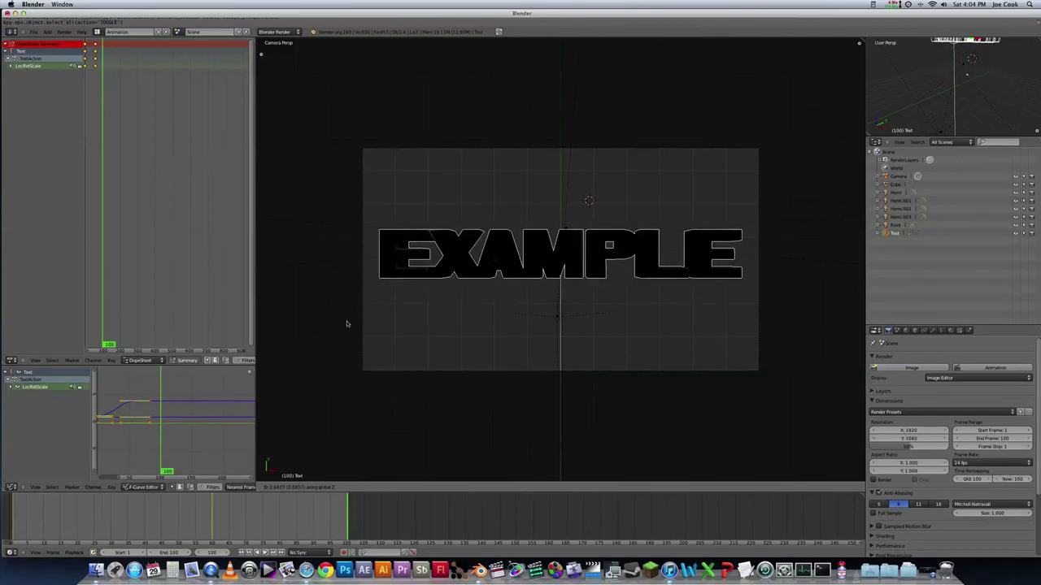
{"action": "left_click", "coordinate": [343, 328]}
- Insert a LocRotScale keyframe for the text at frame 100 and return to the start of the timeline
{"action": "key", "text": "i"}
{"action": "left_click", "coordinate": [436, 313]}
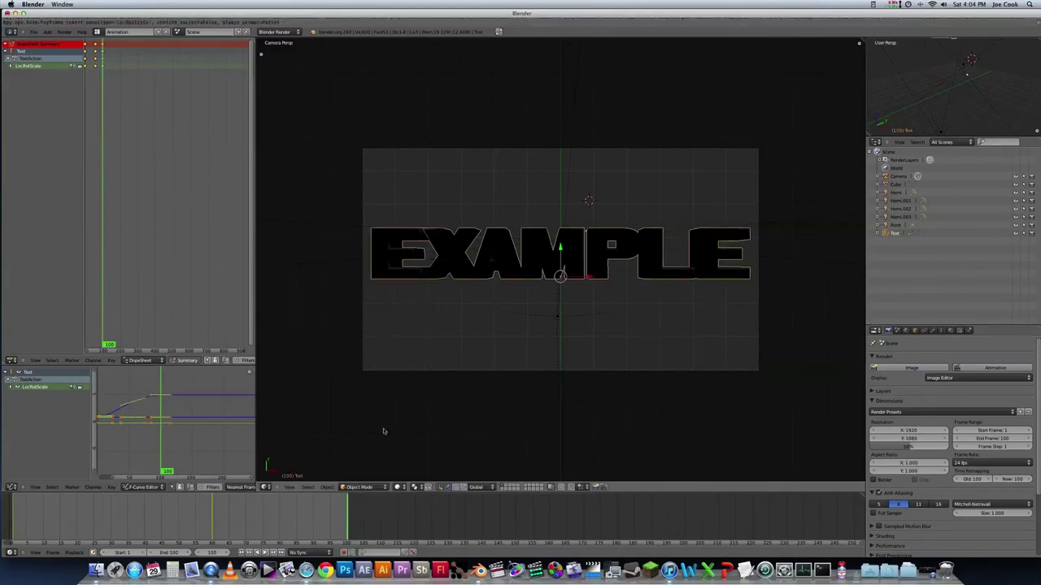
{"action": "left_click", "coordinate": [317, 512]}
{"action": "left_click_drag", "start_coordinate": [269, 513], "coordinate": [10, 516]}
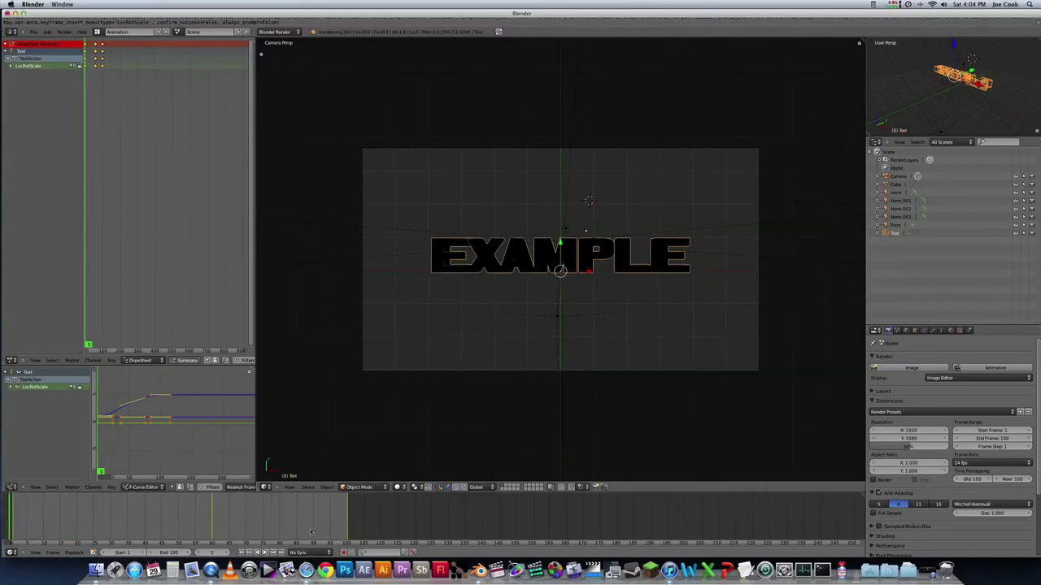
- Play back the text animation from the start of the timeline
{"action": "left_click", "coordinate": [265, 552]}
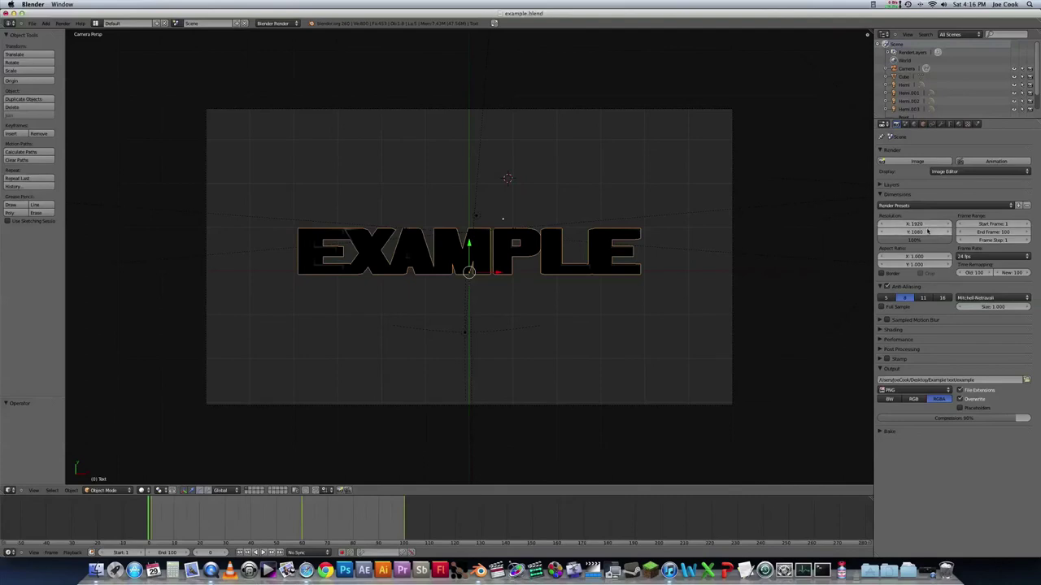
- Try a custom frame rate for the render and return the frame rate to 24 fps
{"action": "left_click", "coordinate": [992, 256]}
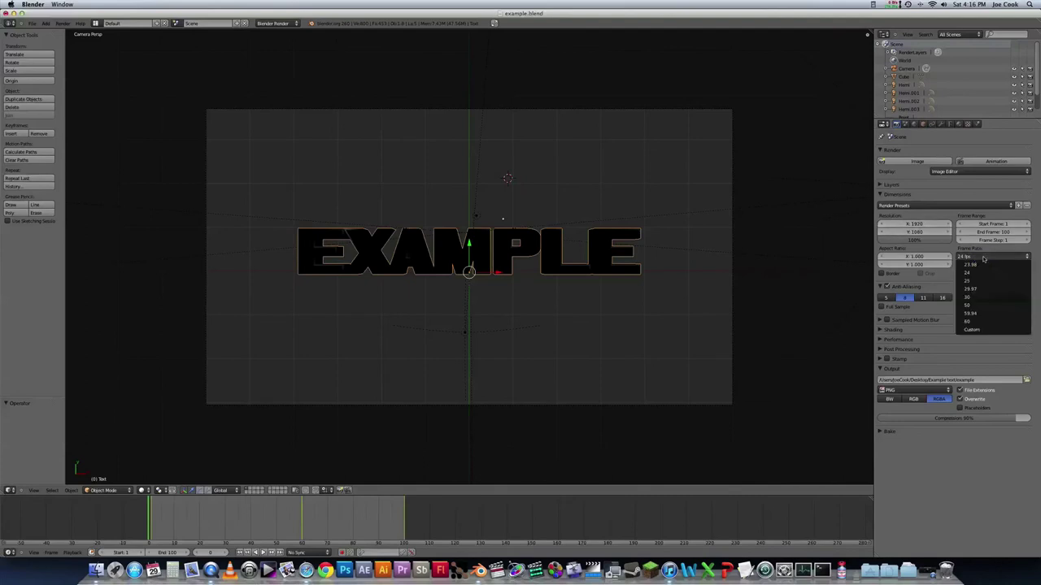
{"action": "left_click", "coordinate": [981, 330]}
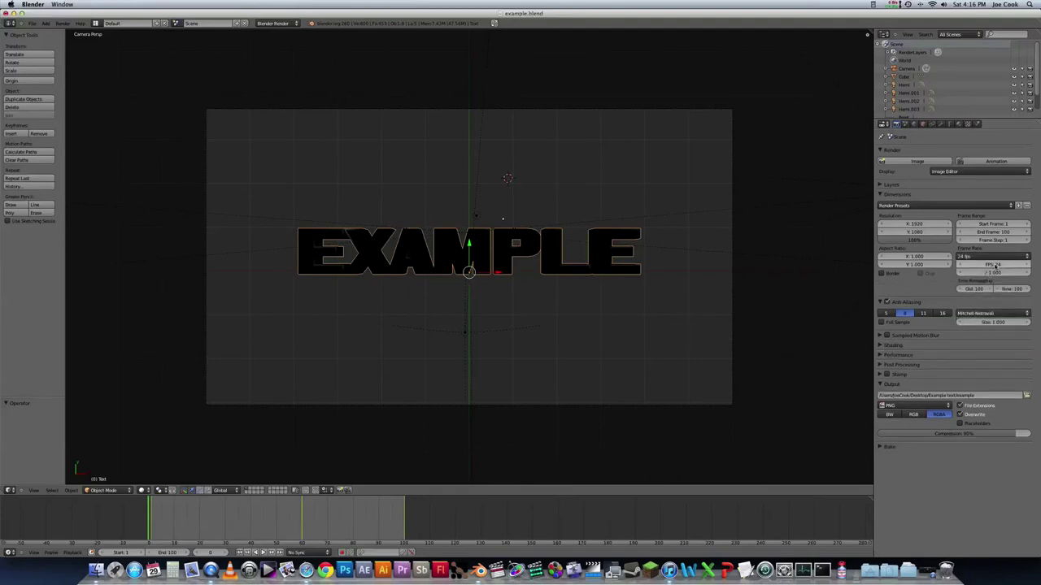
{"action": "left_click", "coordinate": [992, 257]}
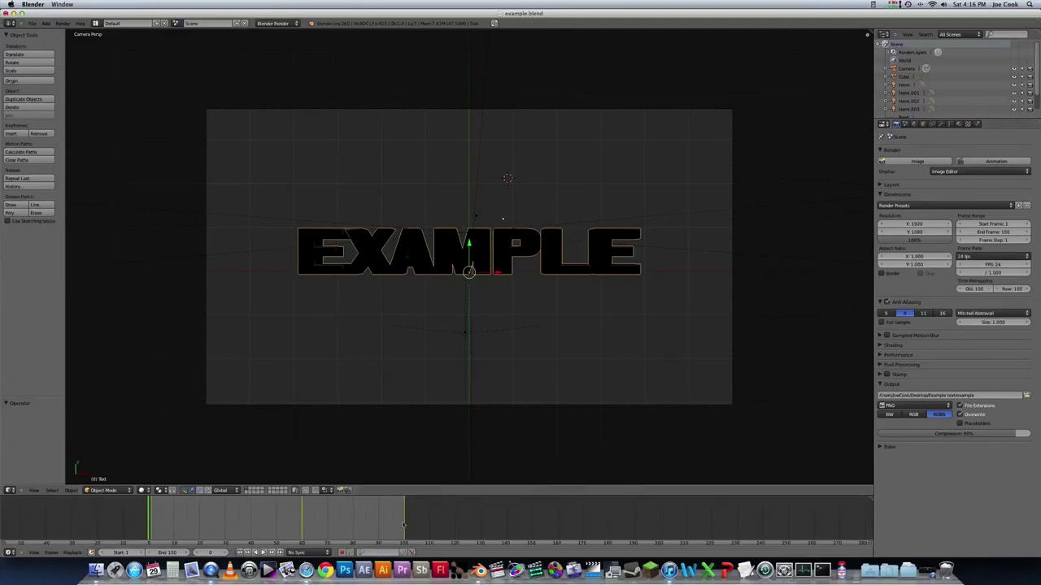
{"action": "left_click", "coordinate": [980, 257]}
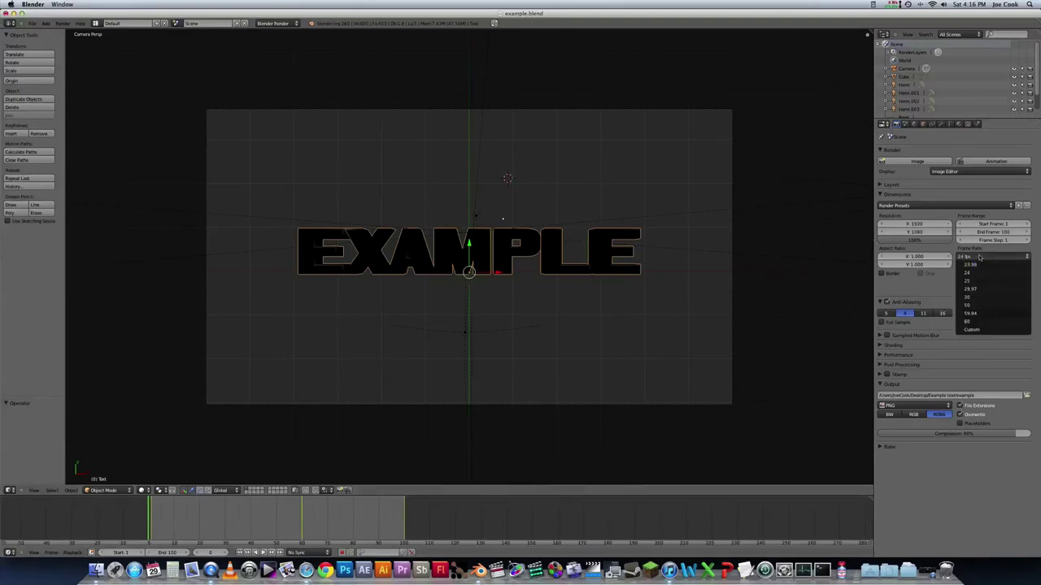
{"action": "left_click", "coordinate": [980, 273]}
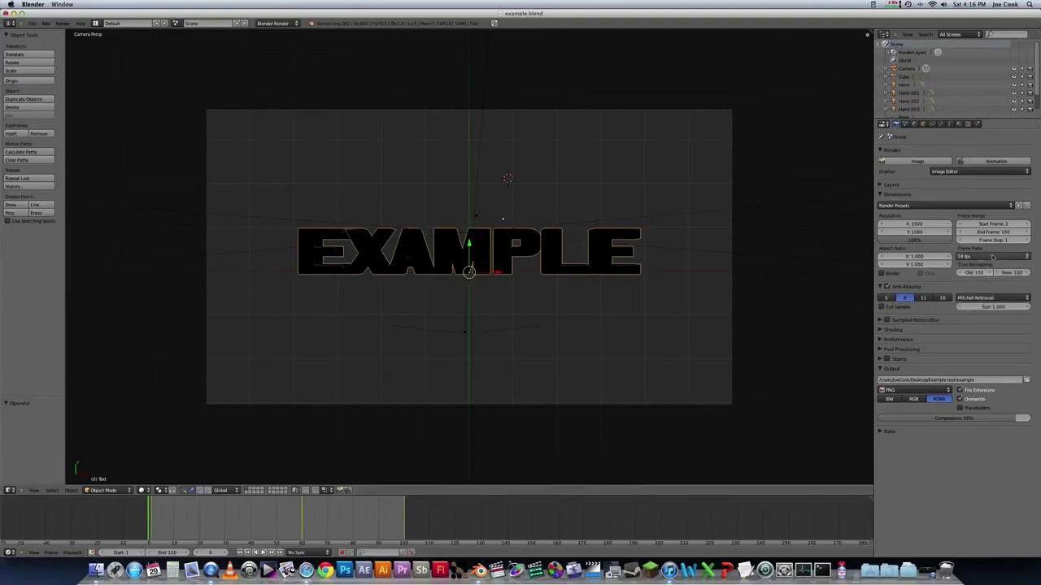
{"action": "left_click", "coordinate": [882, 320]}
{"action": "left_click", "coordinate": [881, 320]}
- Try RGB as the output colour mode and switch it back to RGBA
{"action": "left_click", "coordinate": [914, 400]}
{"action": "left_click", "coordinate": [943, 401]}
{"action": "left_click", "coordinate": [916, 400]}
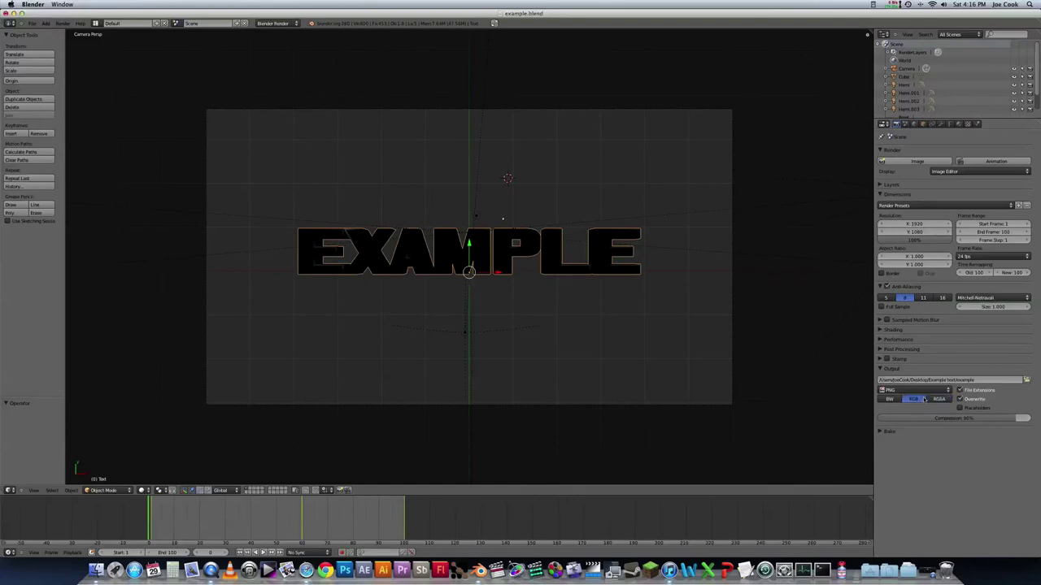
{"action": "left_click", "coordinate": [940, 402]}
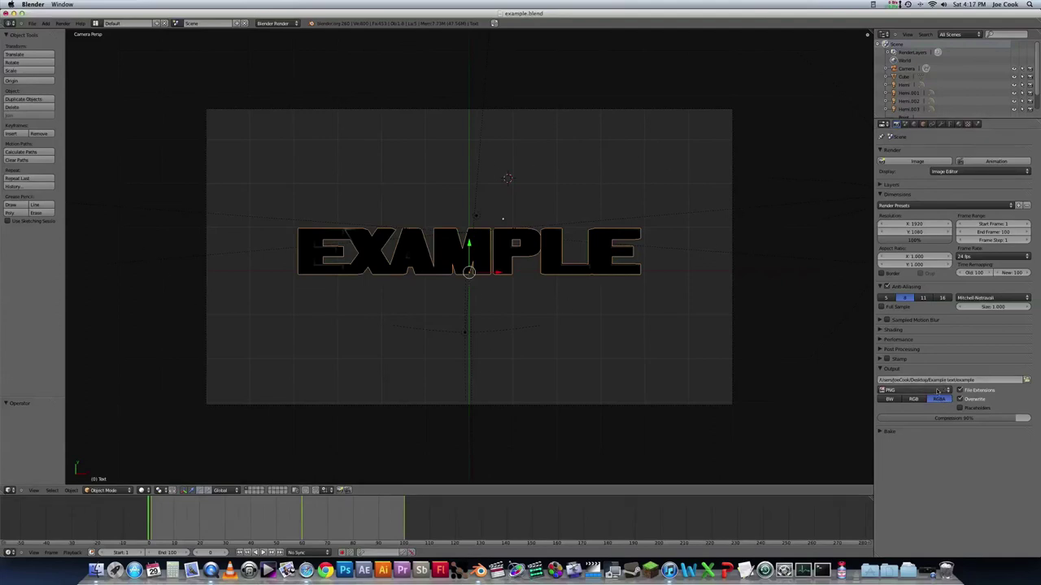
- Try QuickTime as the output file format and return it to PNG with RGBA colour
{"action": "left_click", "coordinate": [936, 391]}
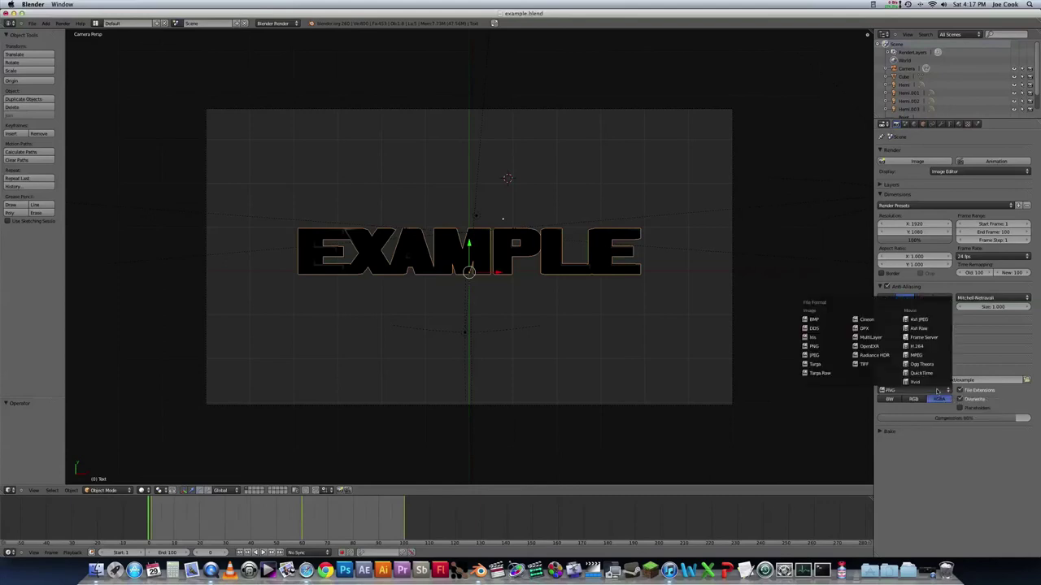
{"action": "left_click", "coordinate": [924, 374]}
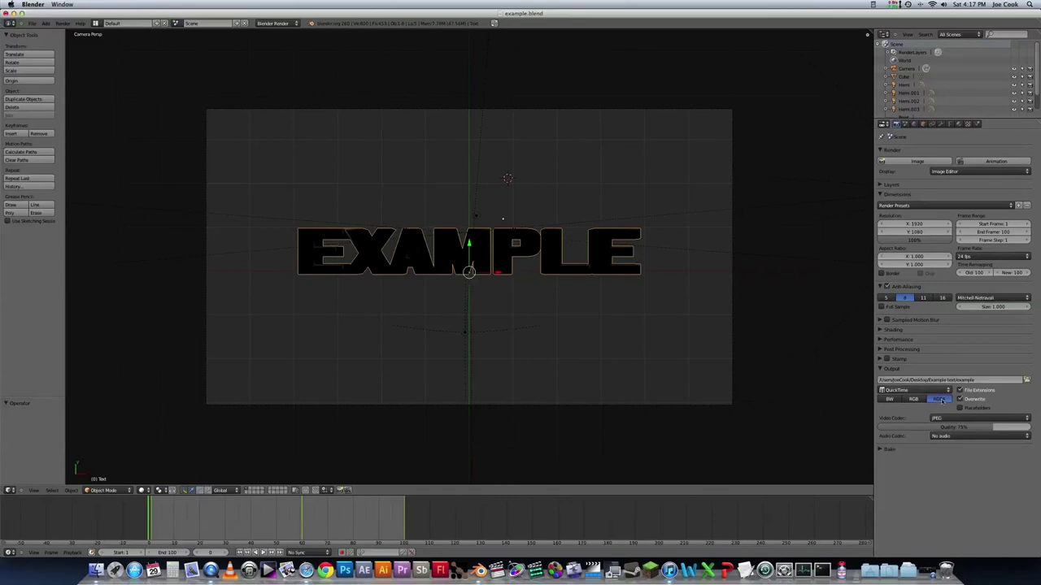
{"action": "left_click", "coordinate": [940, 391]}
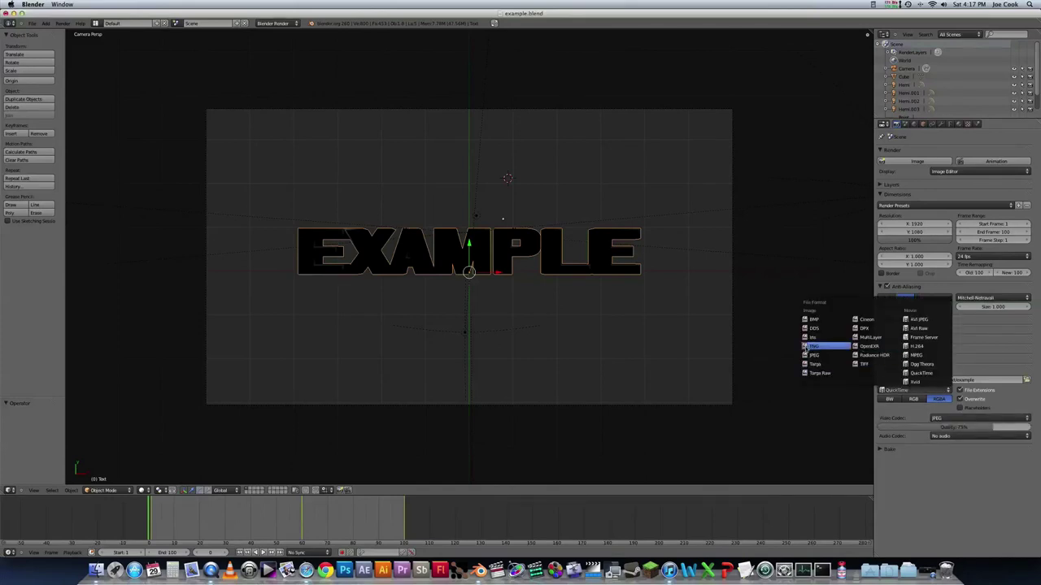
{"action": "left_click", "coordinate": [806, 348]}
{"action": "left_click", "coordinate": [937, 399]}
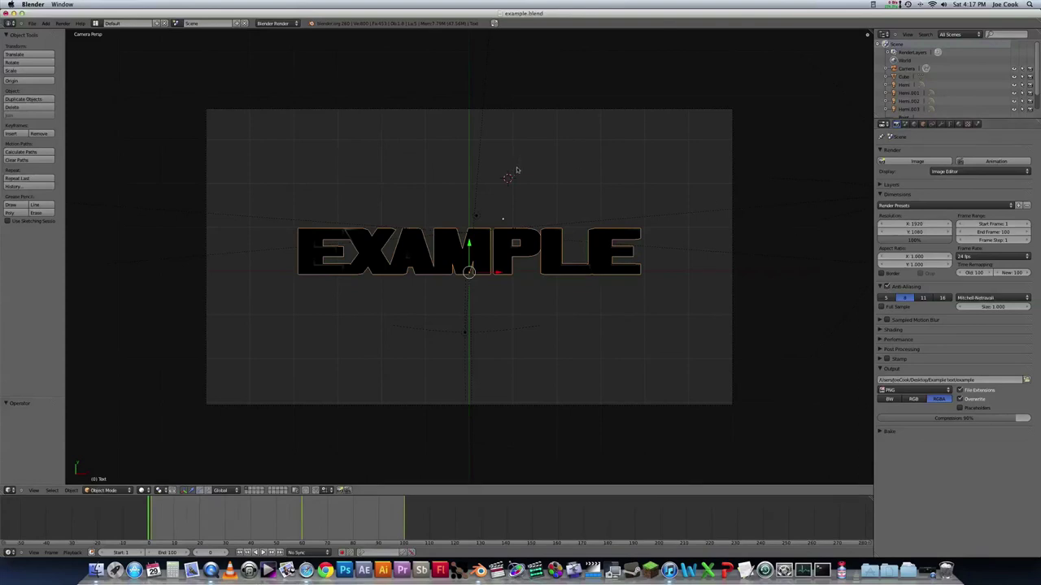
{"action": "left_click", "coordinate": [907, 393]}
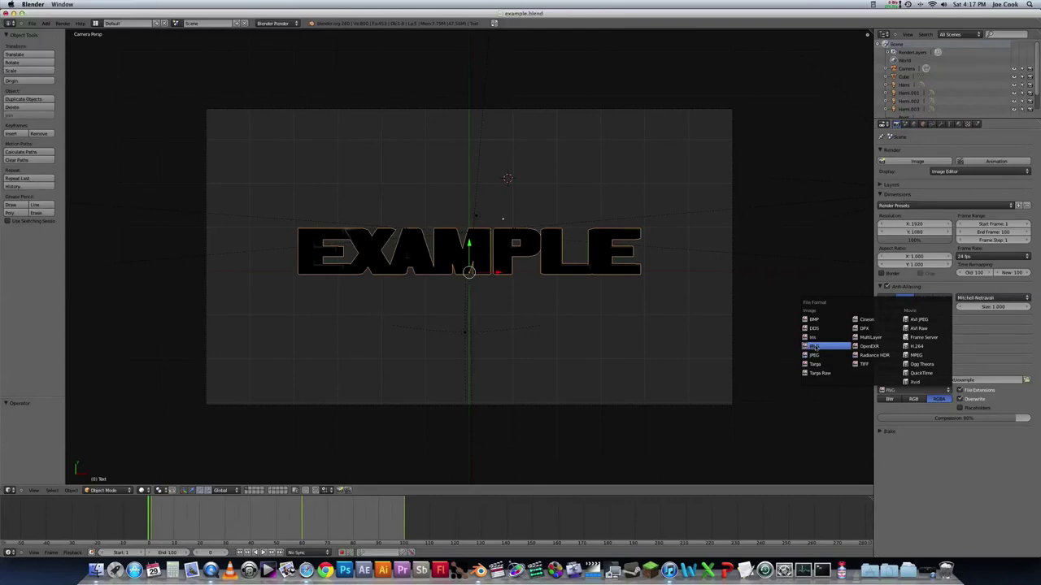
{"action": "left_click", "coordinate": [813, 347]}
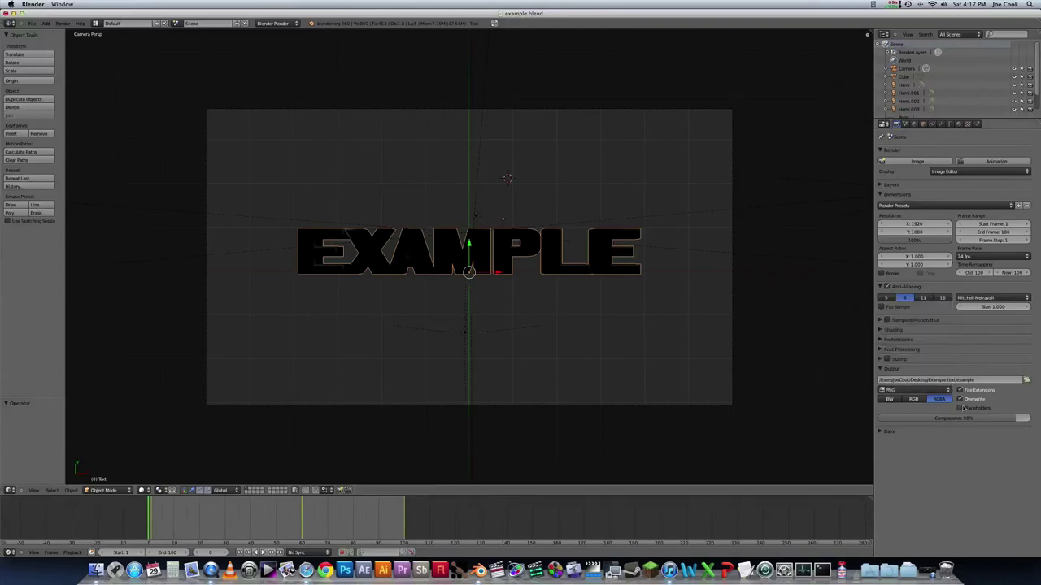
- Set the render output to the Example text folder on the Desktop with the file name example
{"action": "left_click", "coordinate": [1026, 381]}
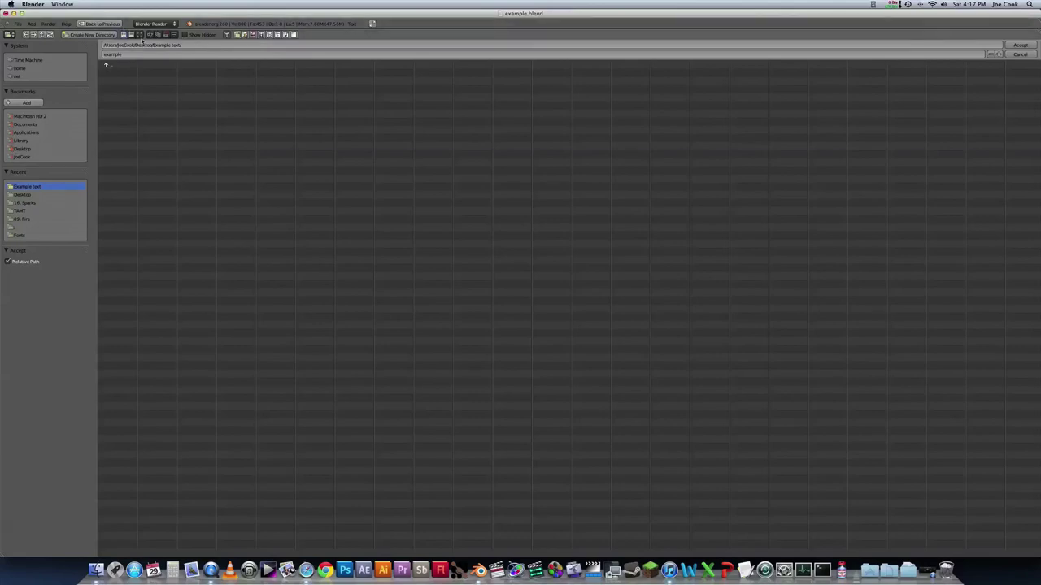
{"action": "left_click", "coordinate": [13, 149]}
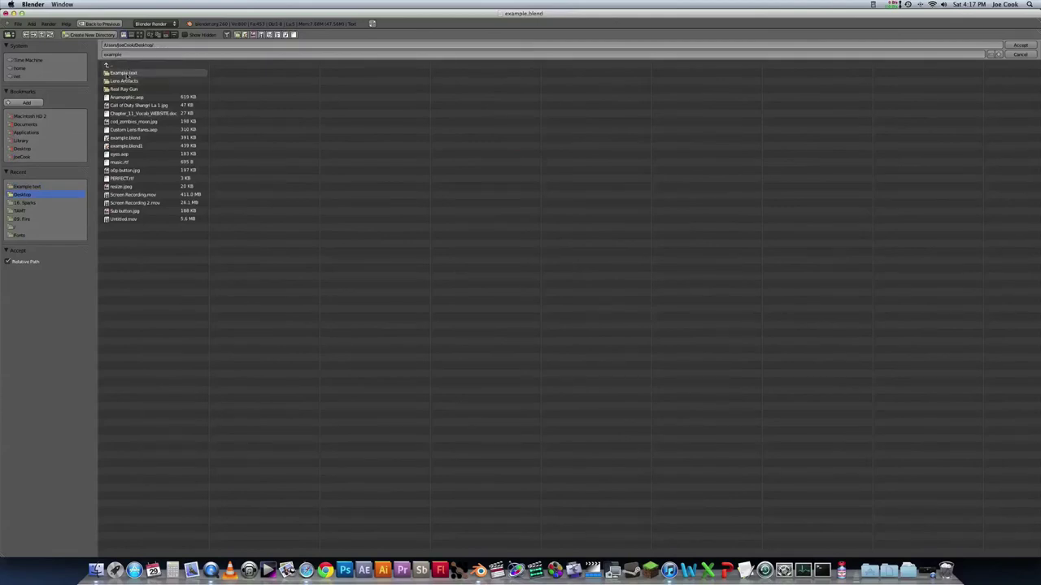
{"action": "left_click", "coordinate": [126, 73]}
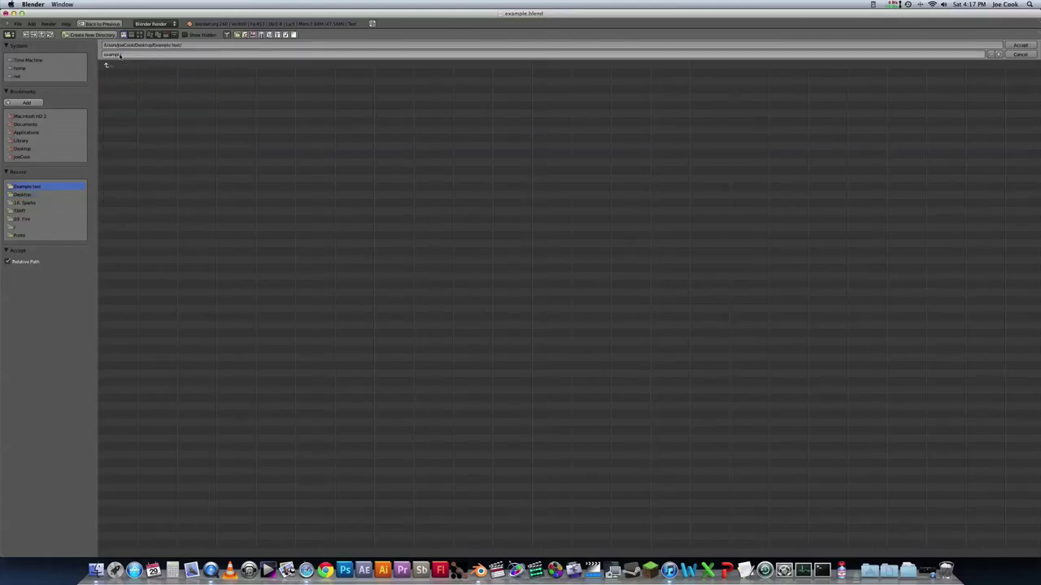
{"action": "left_click", "coordinate": [1020, 45]}
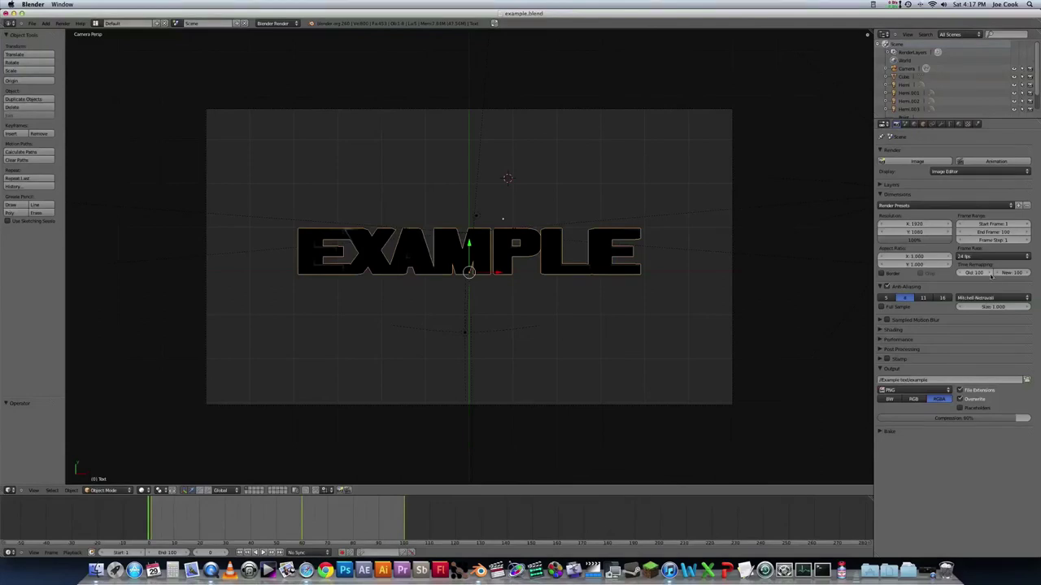
{"action": "left_click", "coordinate": [883, 432]}
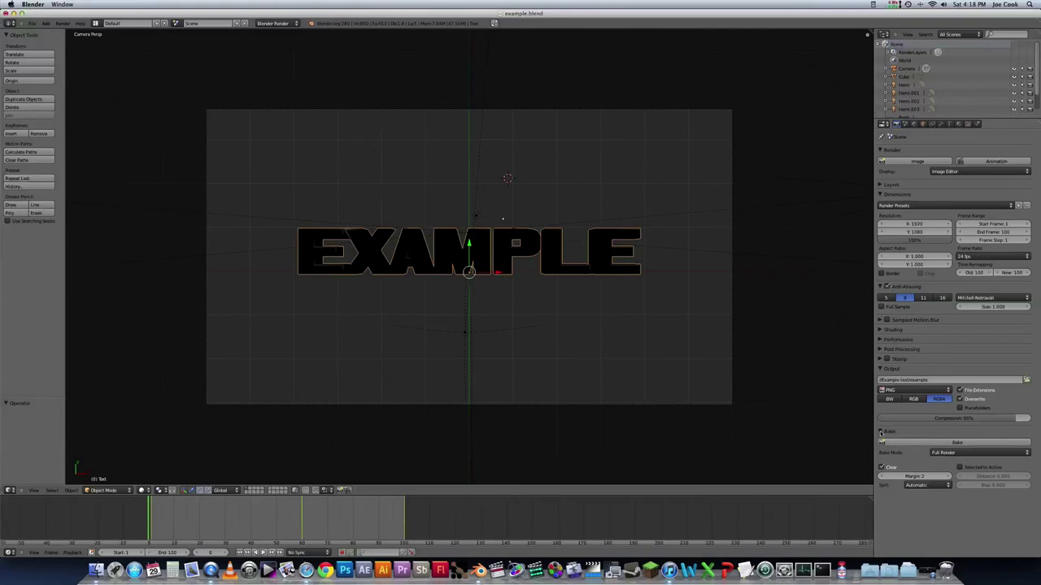
{"action": "left_click", "coordinate": [880, 432]}
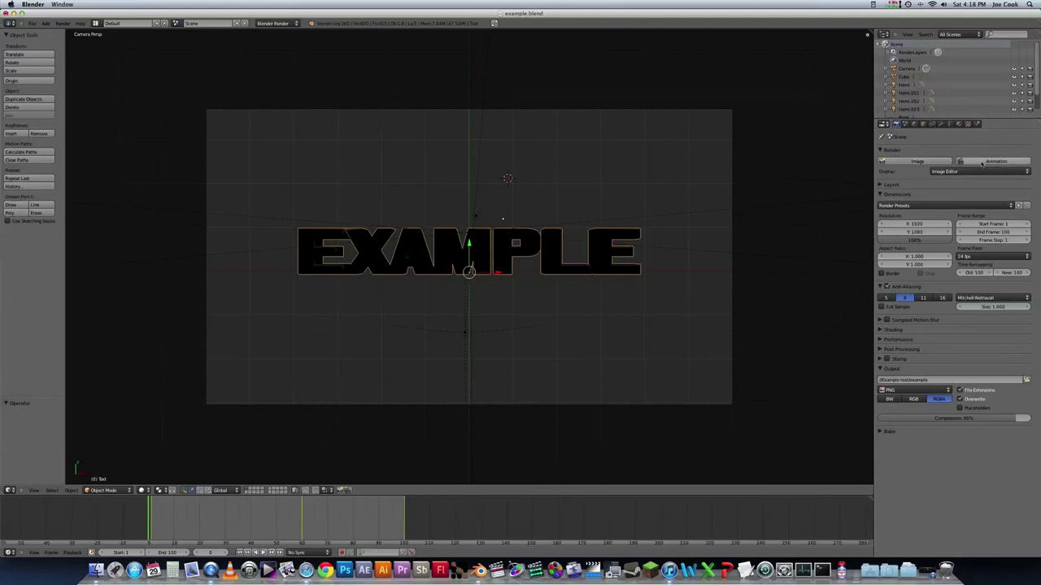
- Render the text animation with the current output settings
{"action": "left_click", "coordinate": [63, 22]}
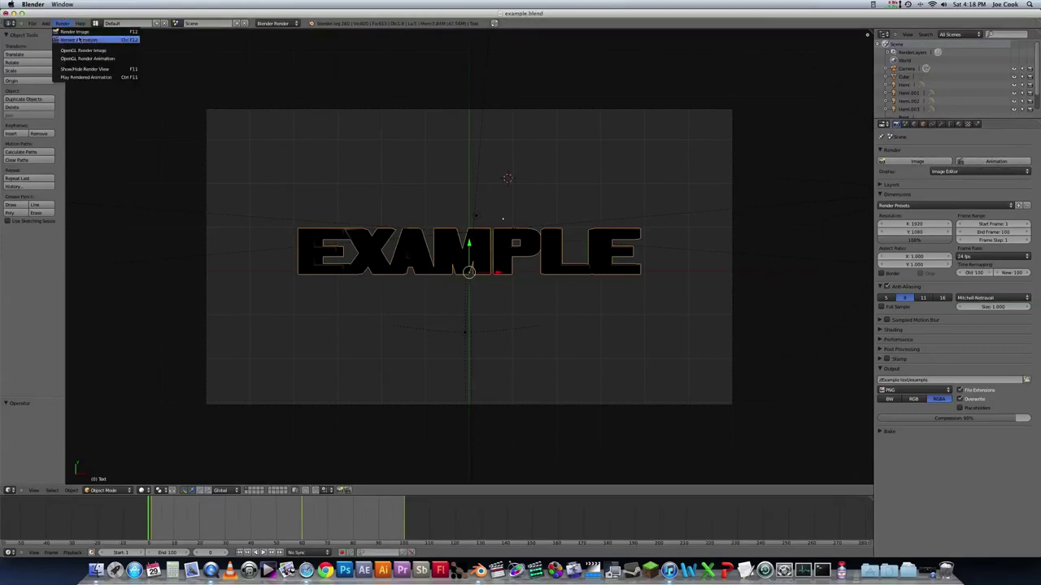
{"action": "left_click", "coordinate": [79, 40]}
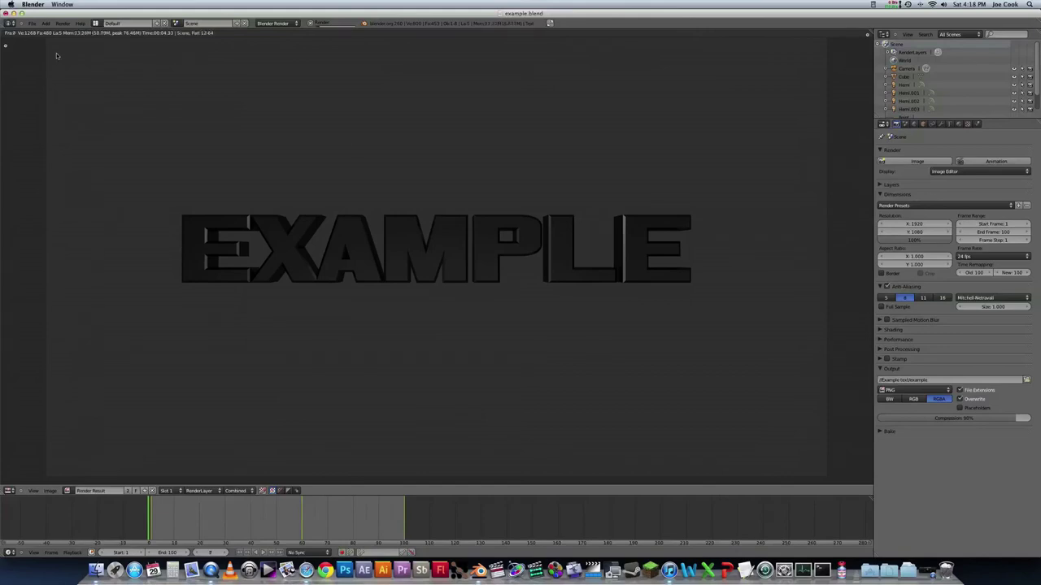
- Open the list of rendering commands
{"action": "left_click", "coordinate": [63, 24]}
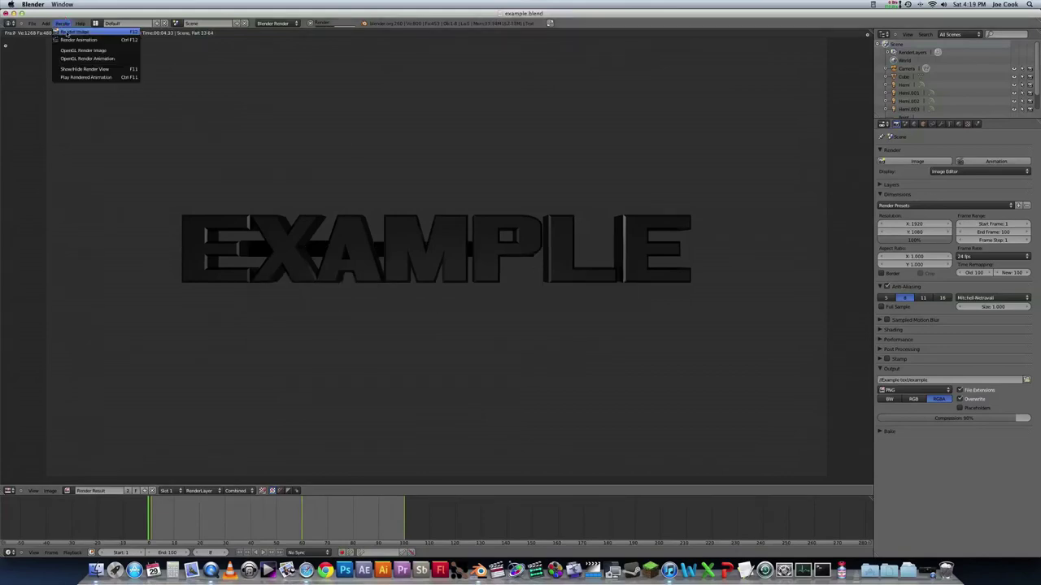